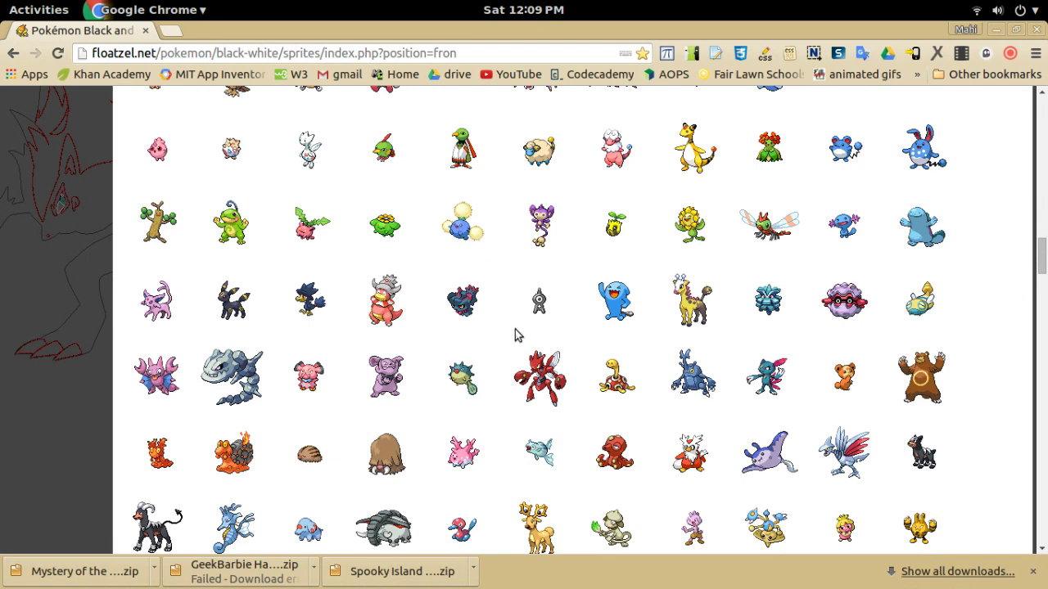
Copy the red-and-yellow Magmortar sprite from the Generation 4 section of the sprite page
scroll(514, 426, down, 5)
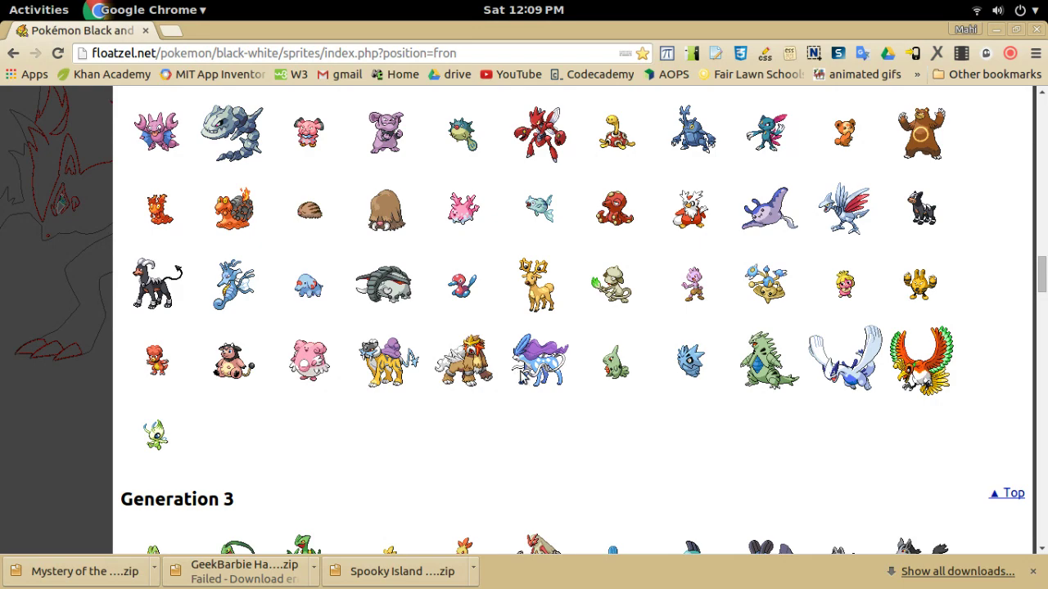
scroll(522, 376, down, 5)
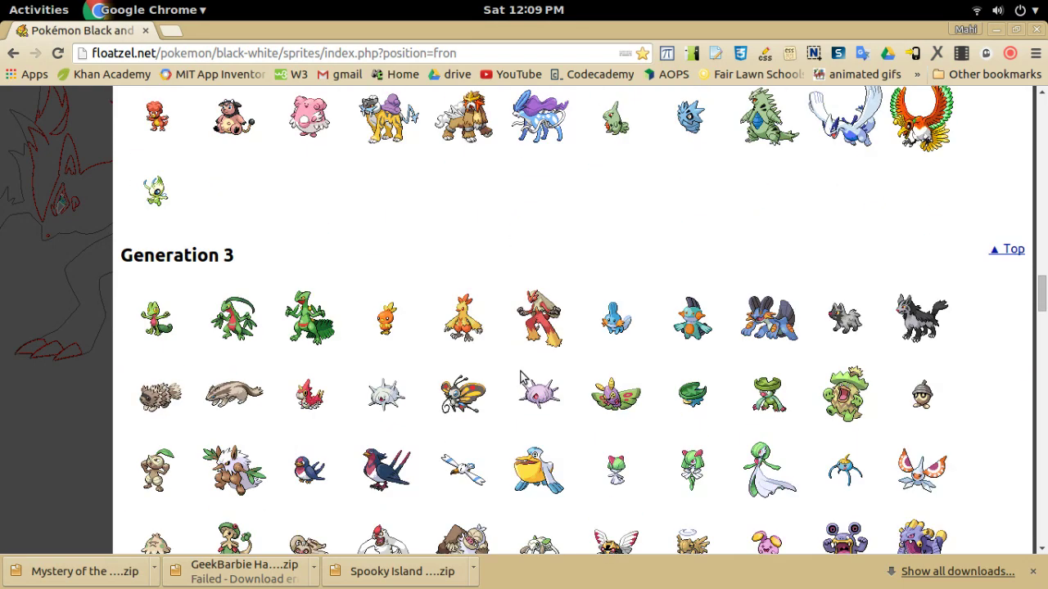
scroll(520, 378, down, 9)
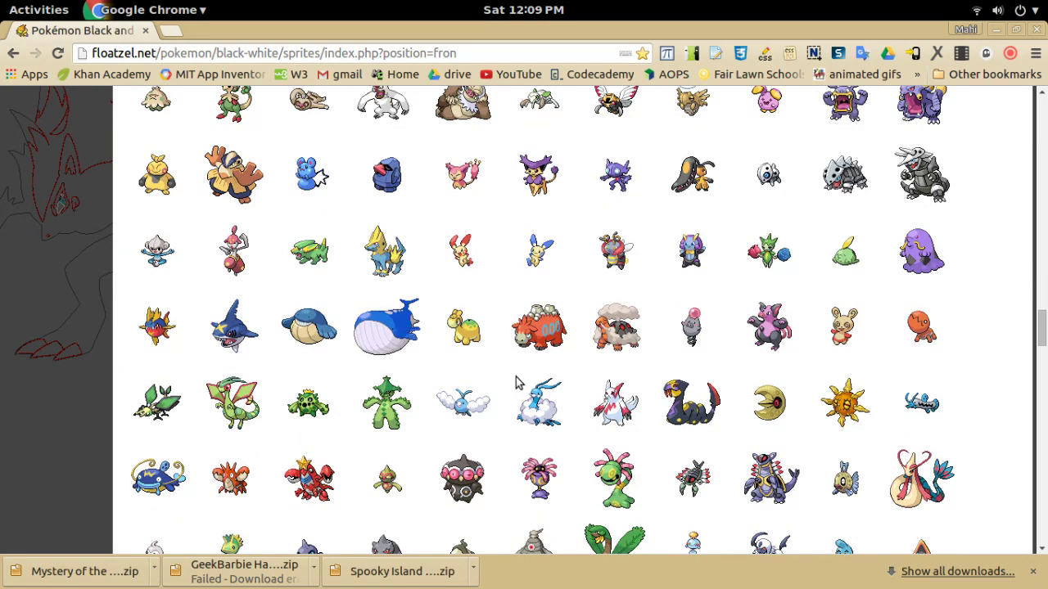
scroll(516, 382, down, 6)
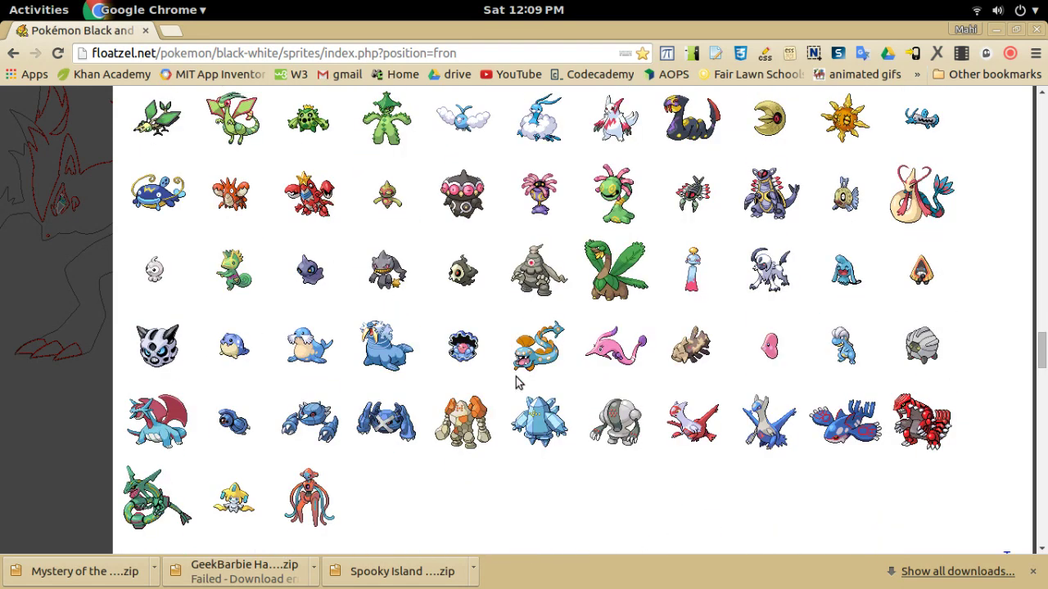
scroll(516, 382, down, 4)
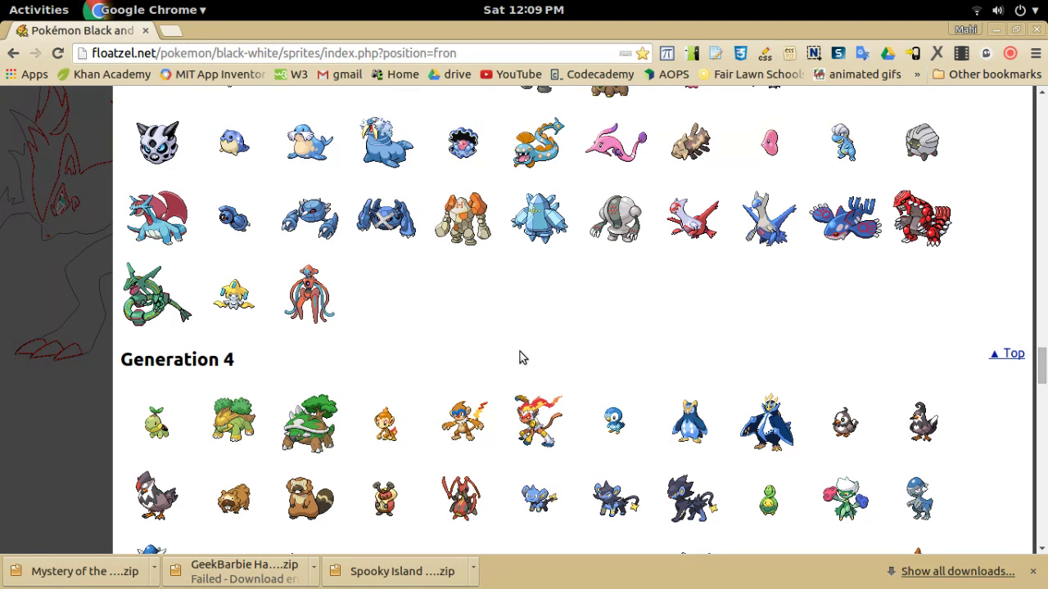
scroll(324, 324, down, 2)
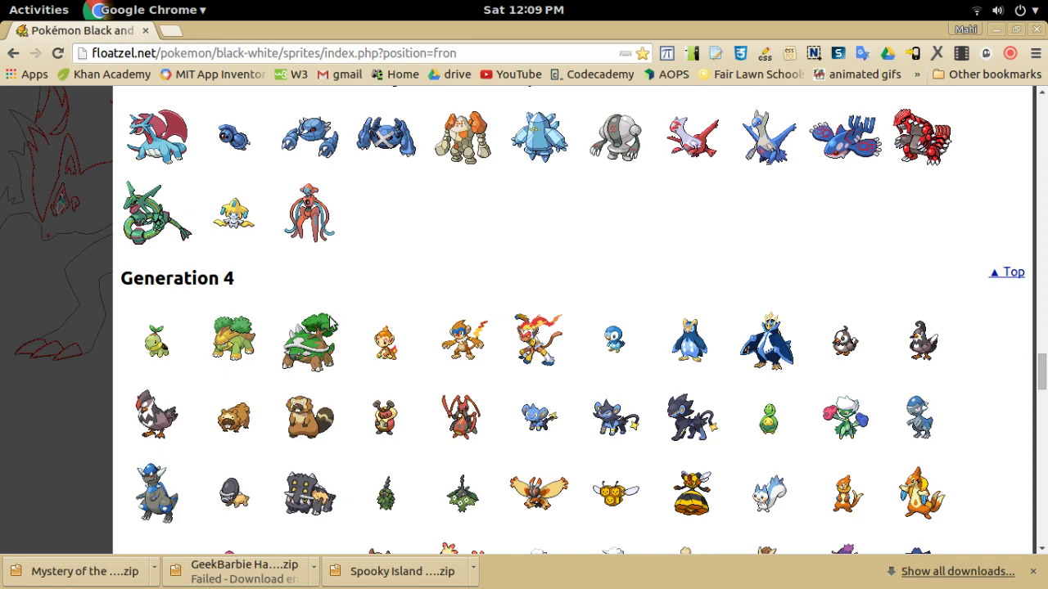
scroll(332, 324, down, 6)
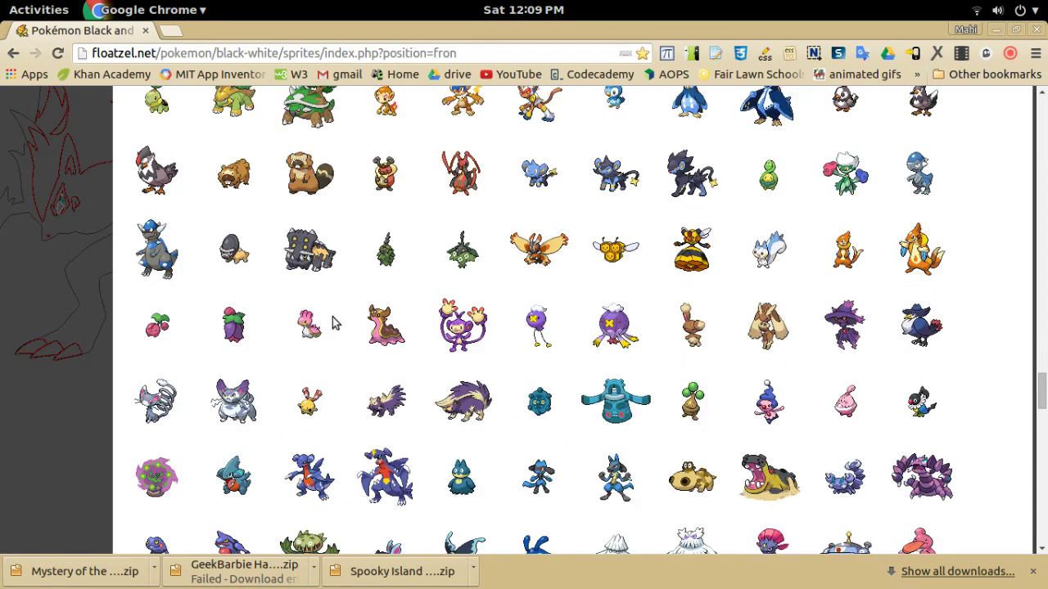
scroll(336, 323, down, 6)
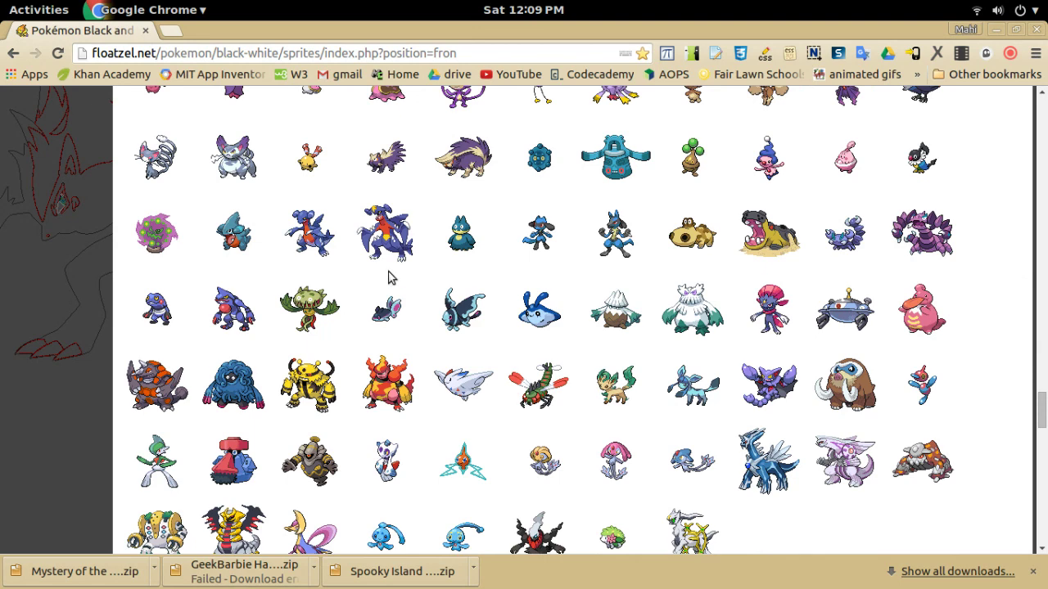
scroll(540, 362, down, 3)
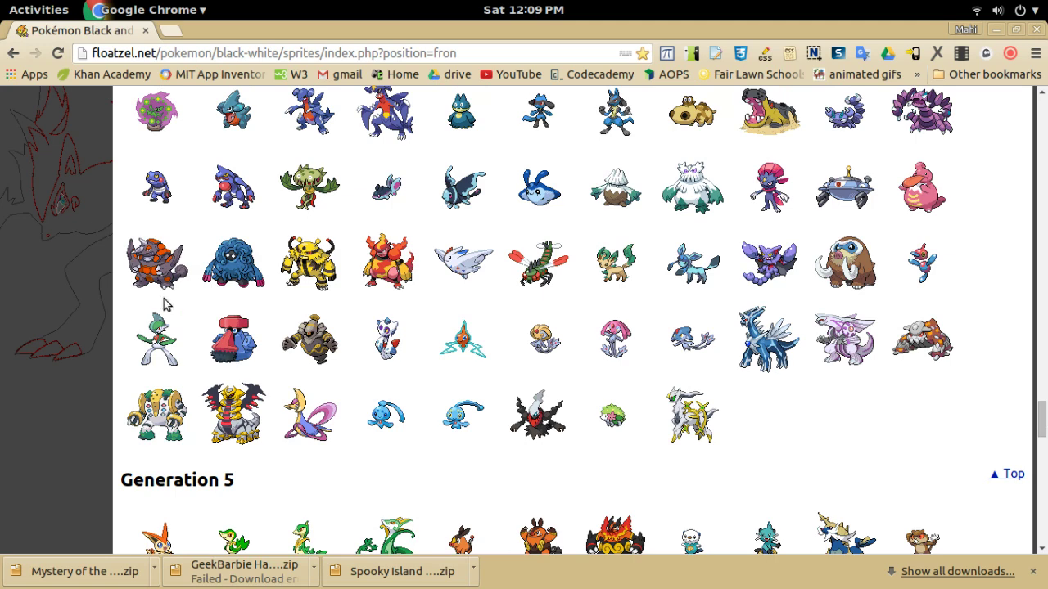
right_click(392, 270)
click(435, 327)
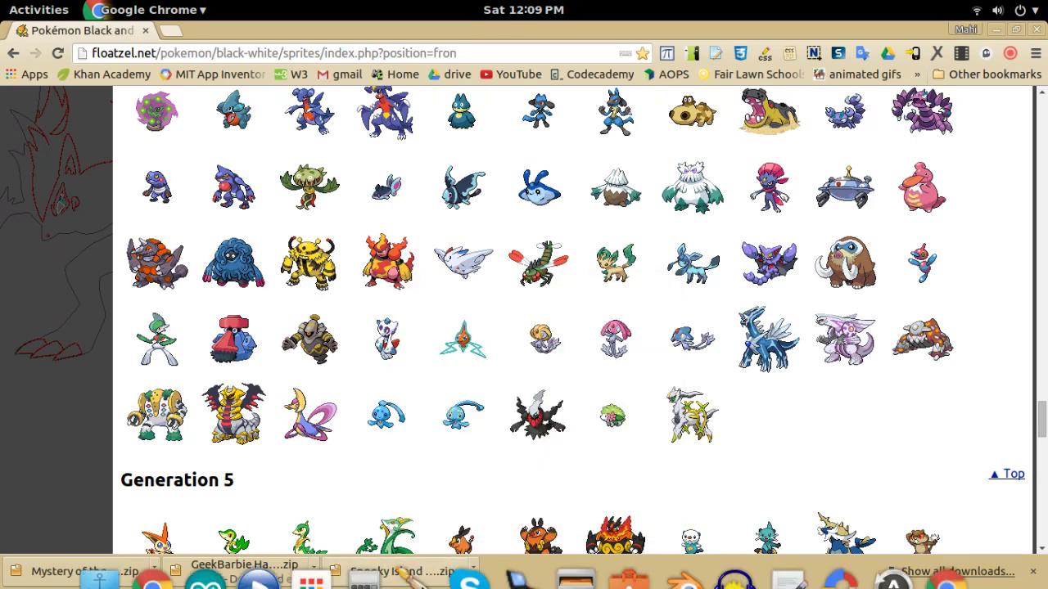
Switch to KolourPaint, paste the copied Magmortar sprite, and place it to the right of the Kabutops sprite
click(407, 577)
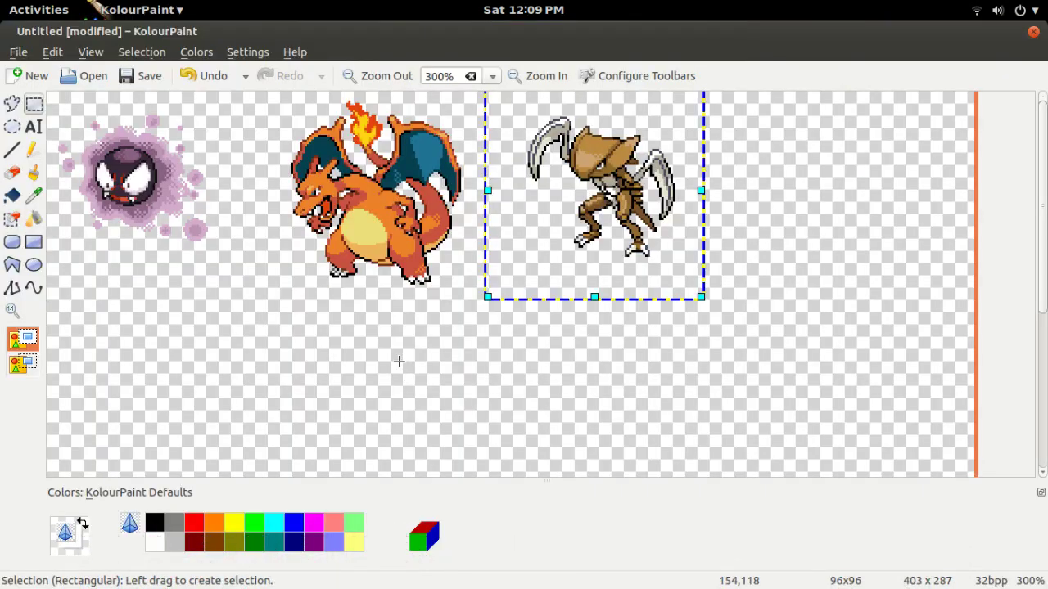
key(ctrl+v)
drag(177, 261, 817, 262)
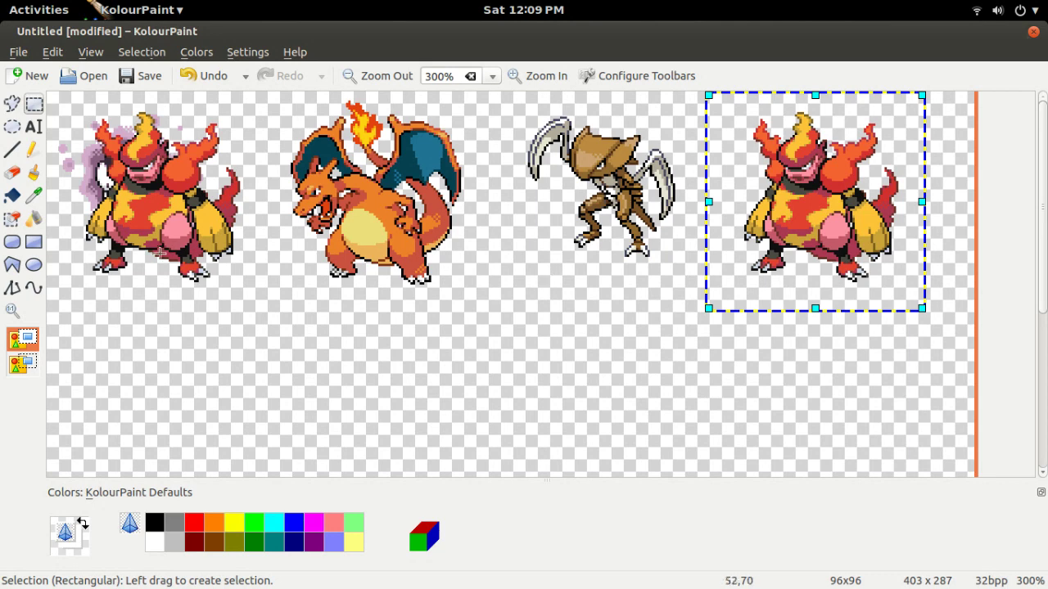
key(ctrl+z)
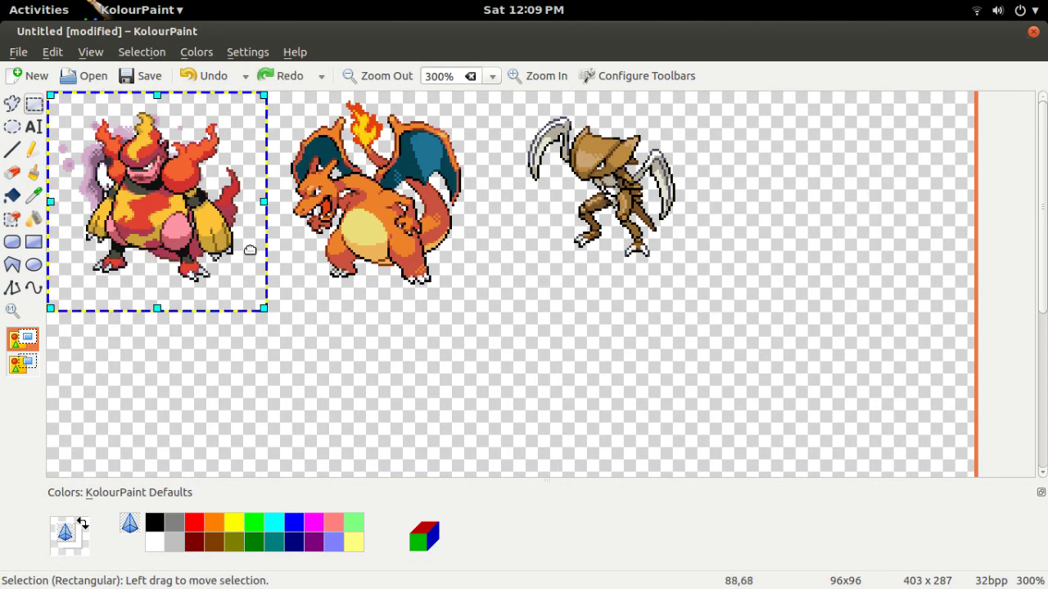
drag(193, 232, 850, 234)
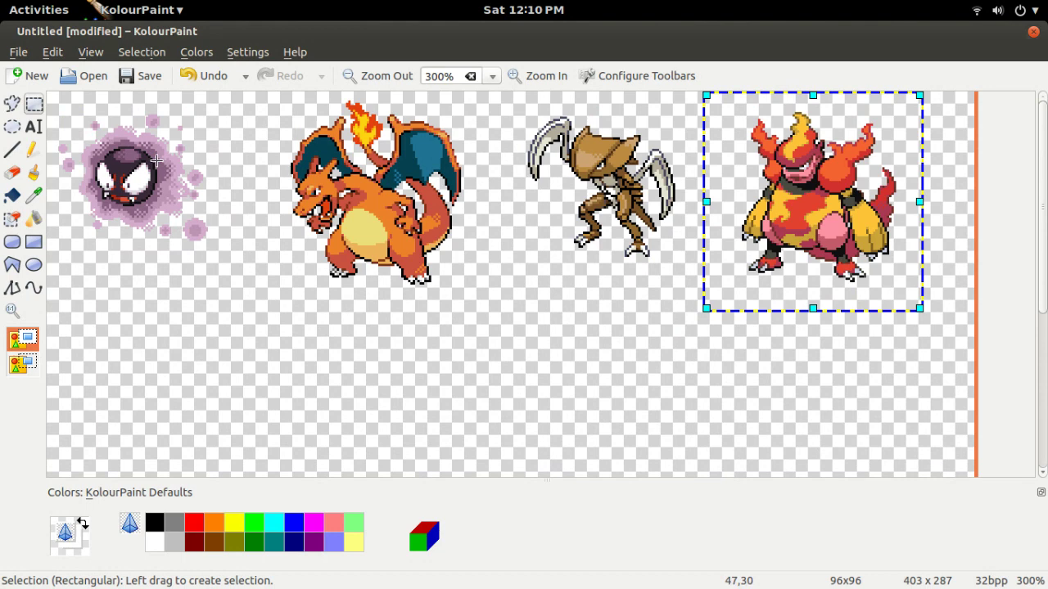
Cut Gastly's face out with a free-form selection of about 26×26 pixels and move it below the gas cloud
click(557, 72)
click(558, 72)
click(557, 72)
scroll(479, 200, up, 3)
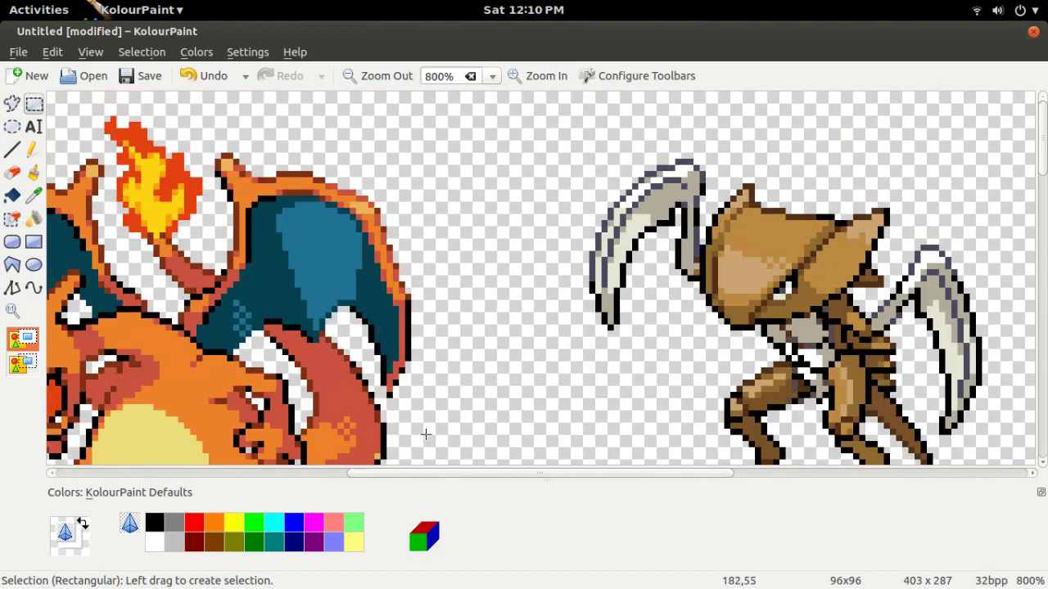
drag(429, 474, 130, 429)
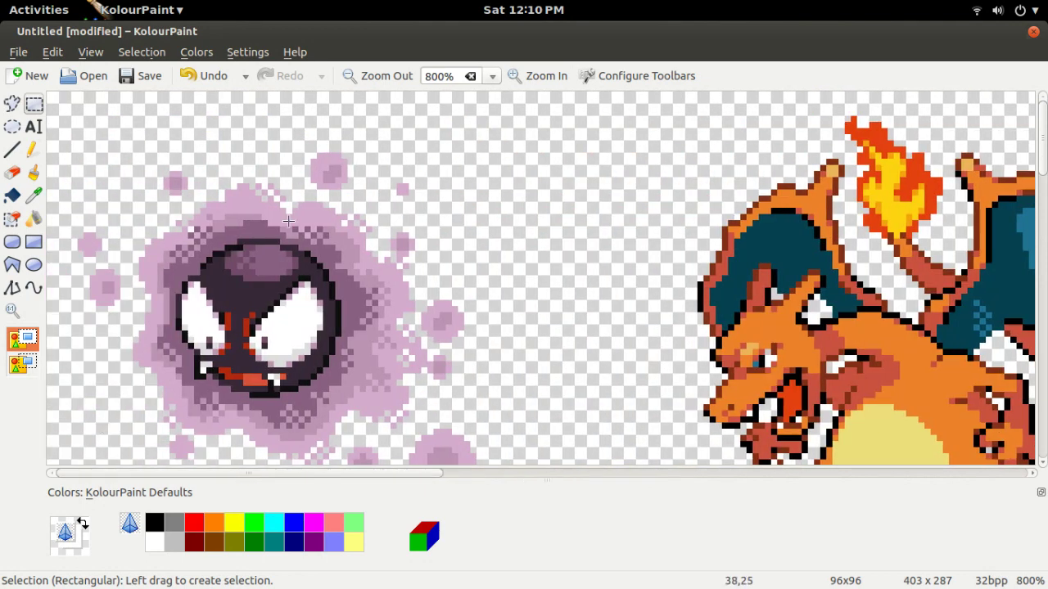
scroll(299, 189, down, 1)
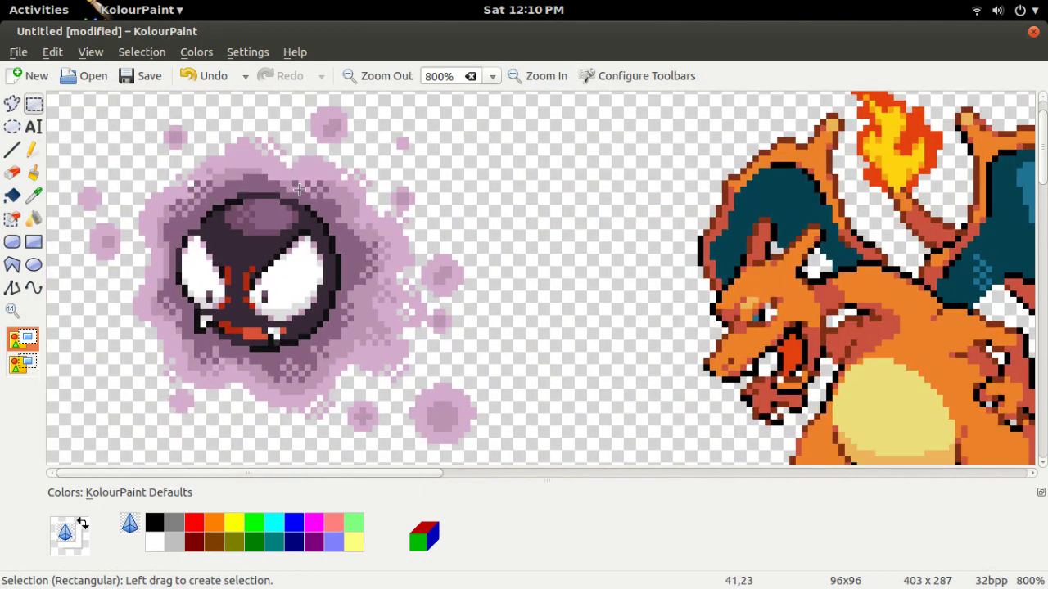
click(11, 104)
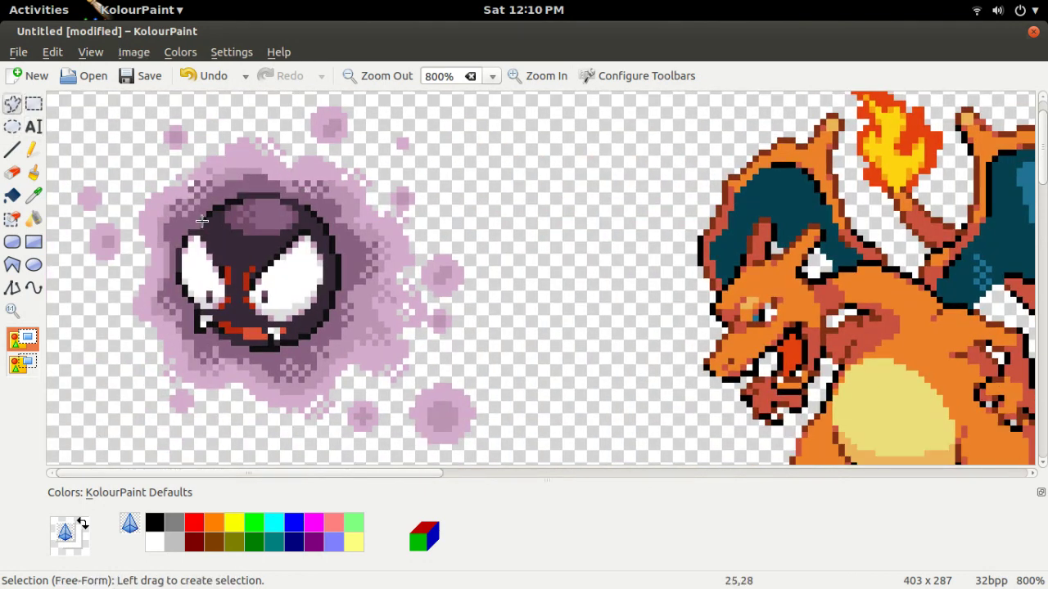
mouse_move(202, 219)
mouse_down()
mouse_move(190, 219)
mouse_move(244, 194)
mouse_move(292, 207)
mouse_move(328, 248)
mouse_move(334, 280)
mouse_move(300, 348)
mouse_move(240, 349)
mouse_move(209, 326)
mouse_move(186, 290)
mouse_move(187, 244)
mouse_move(211, 222)
mouse_up()
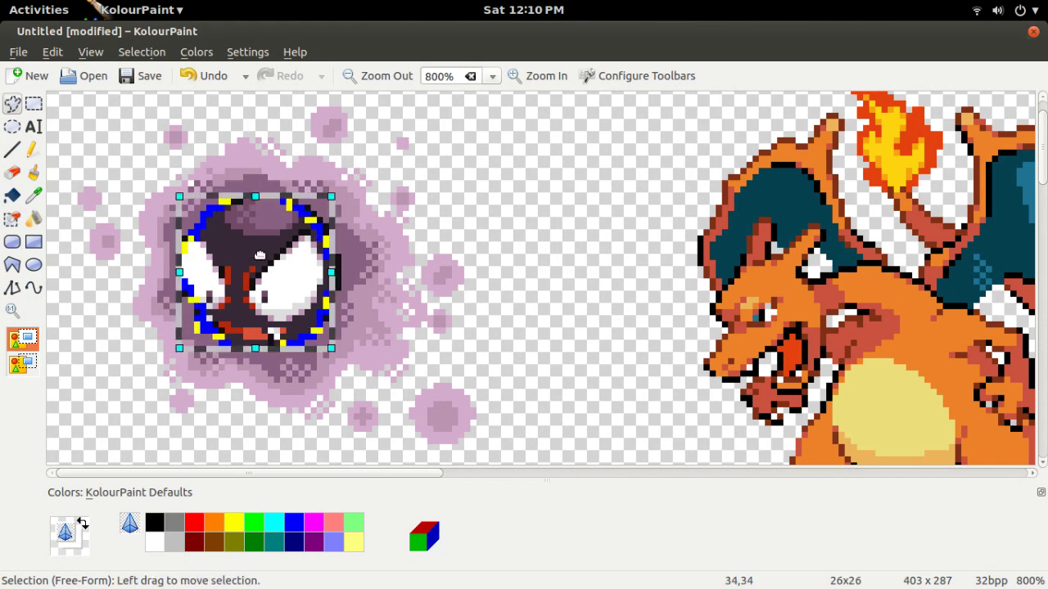
drag(259, 252, 269, 352)
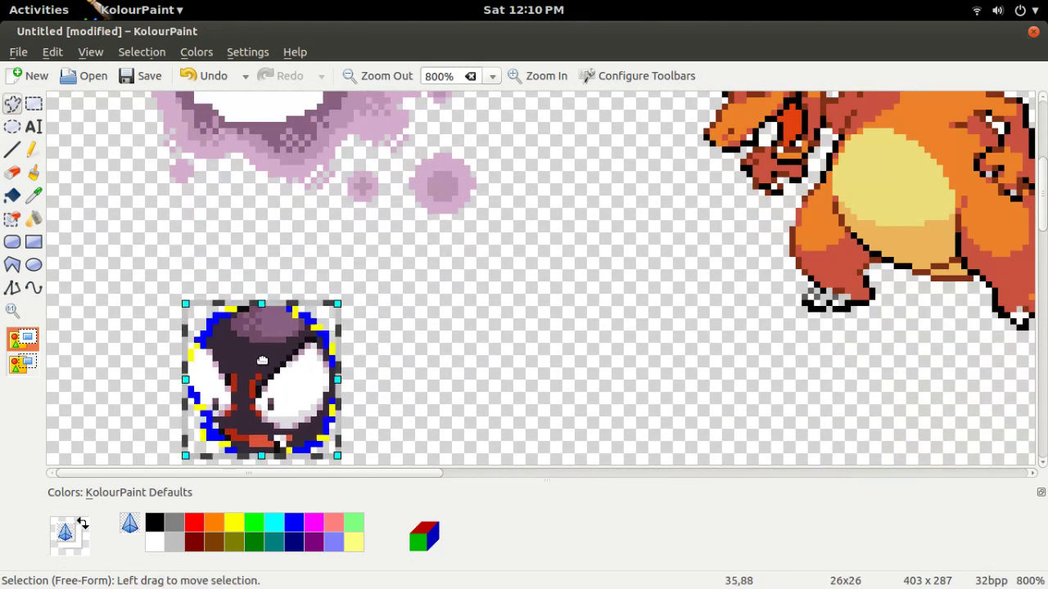
Sample the gas cloud's dark purple as the foreground colour and darken it to #4F374A
scroll(268, 299, up, 3)
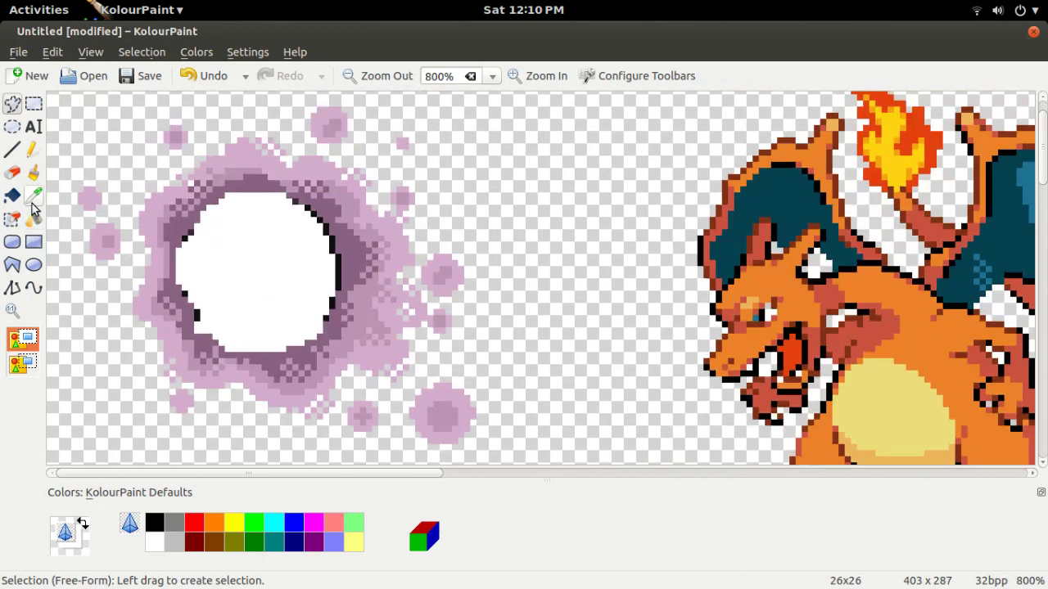
click(34, 195)
click(198, 214)
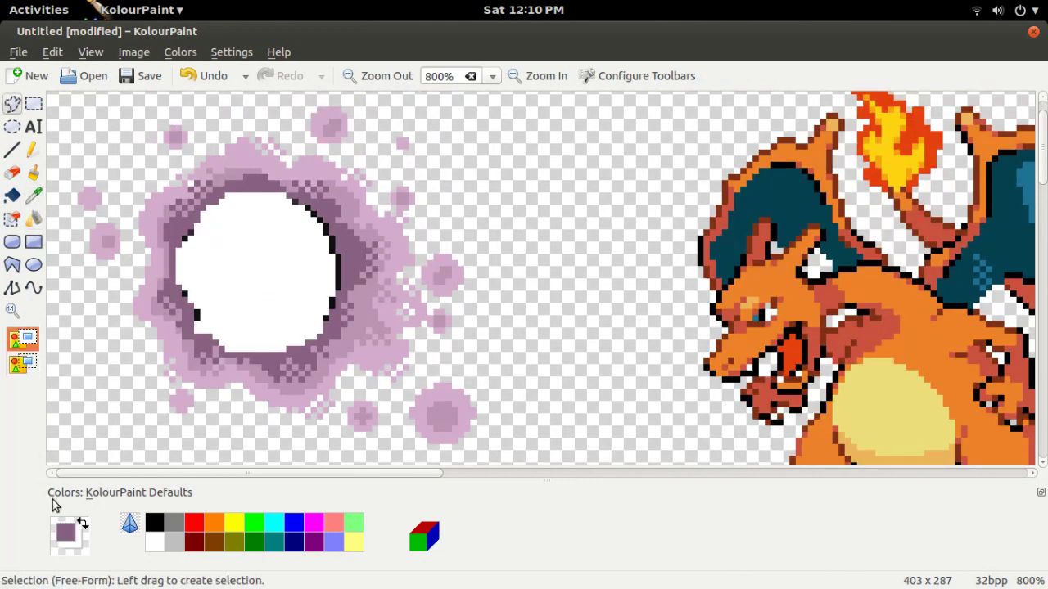
double_click(64, 529)
drag(528, 256, 531, 277)
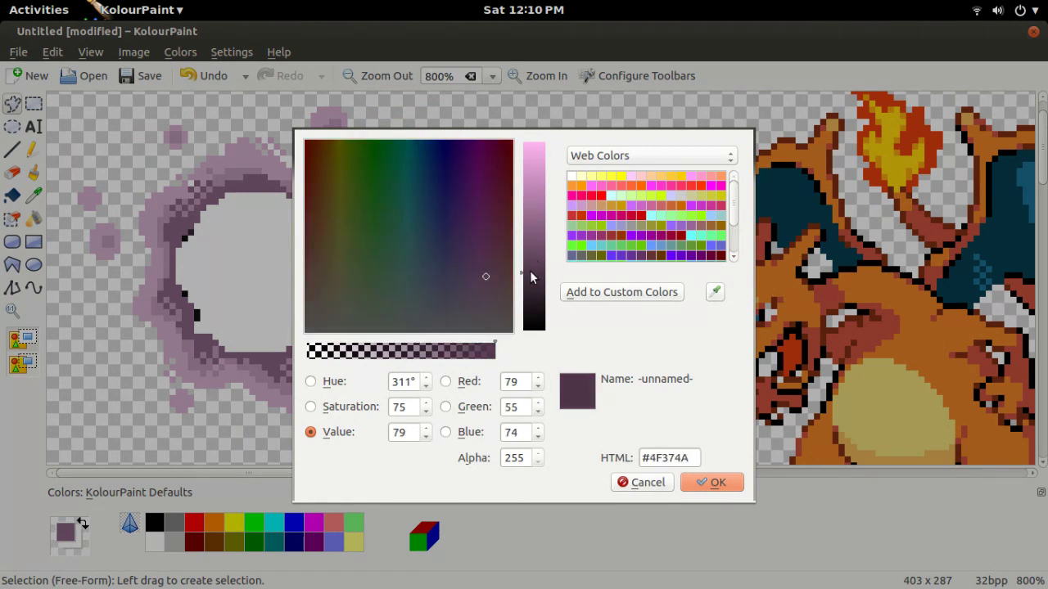
click(713, 482)
Flood-fill the empty circle in the gas cloud and the black outline segments along its right edge with the dark purple
click(12, 195)
click(256, 296)
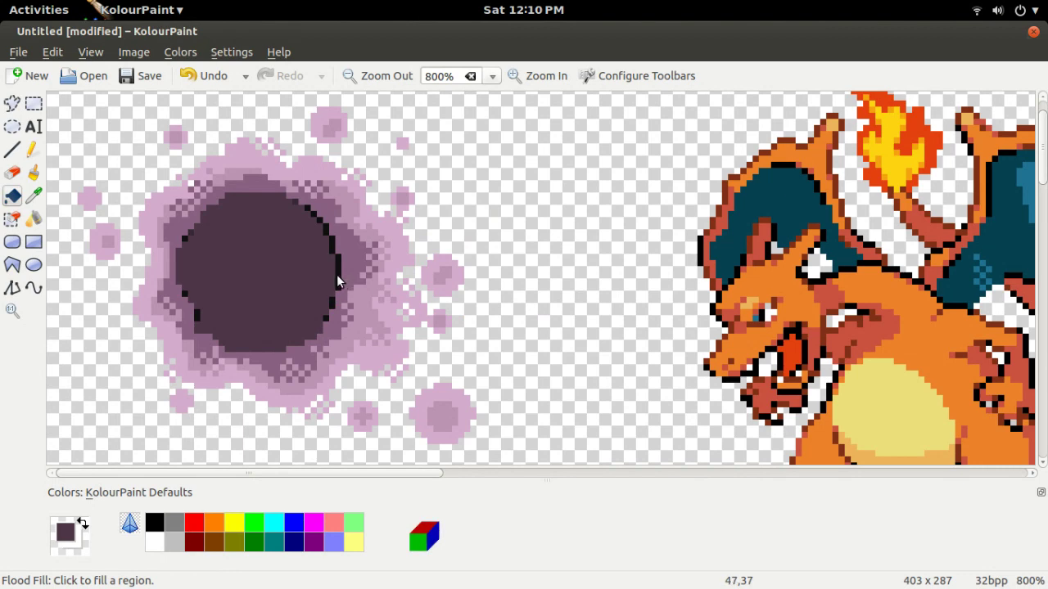
click(333, 246)
click(326, 225)
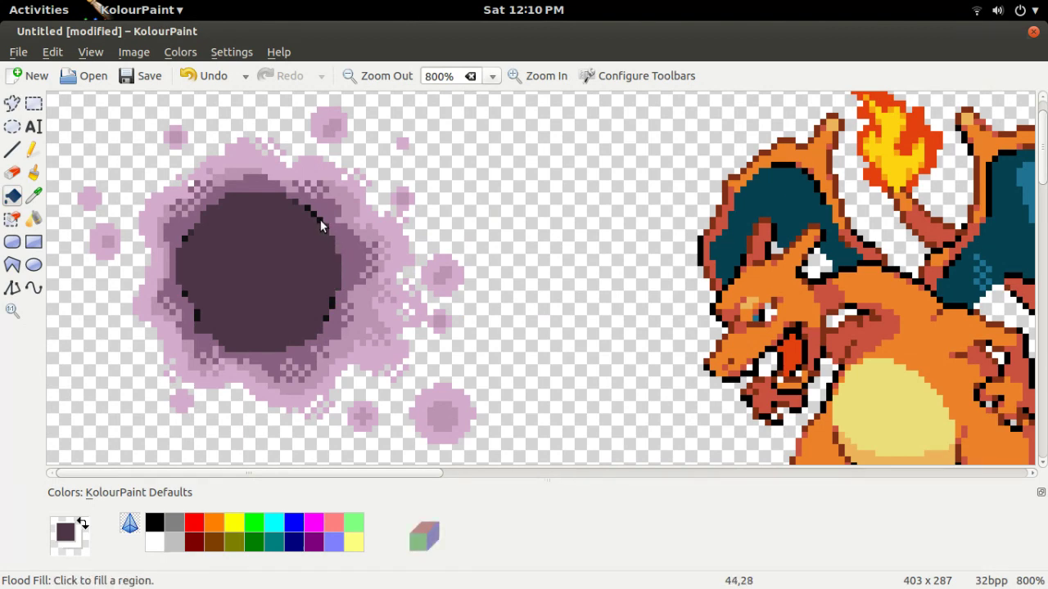
Make the dark purple the background colour, sample the outline's black, and recolour the circle's remaining black pixels with the Color Eraser
click(82, 523)
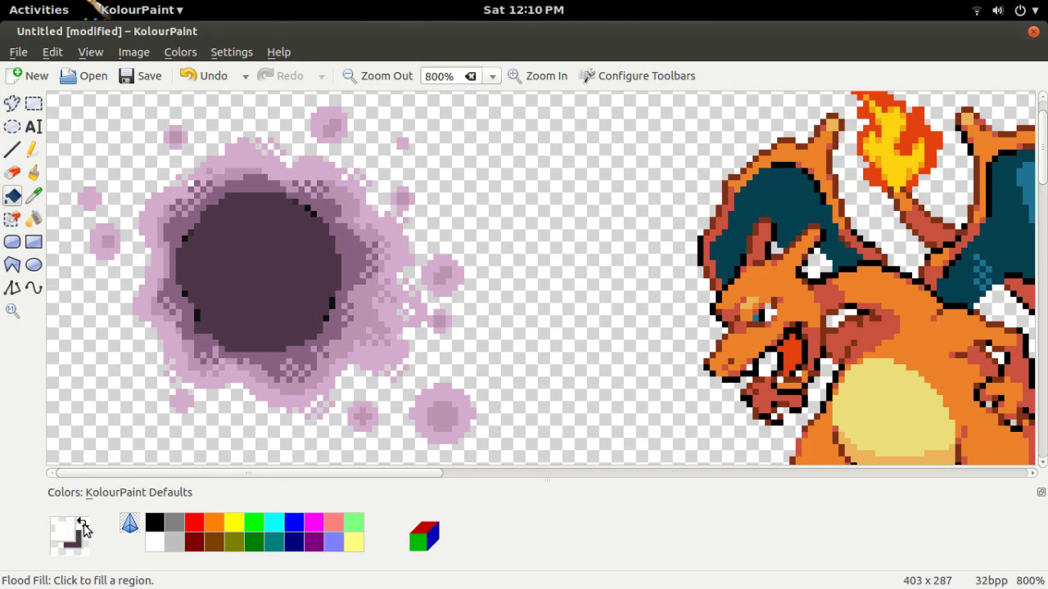
click(35, 201)
click(186, 237)
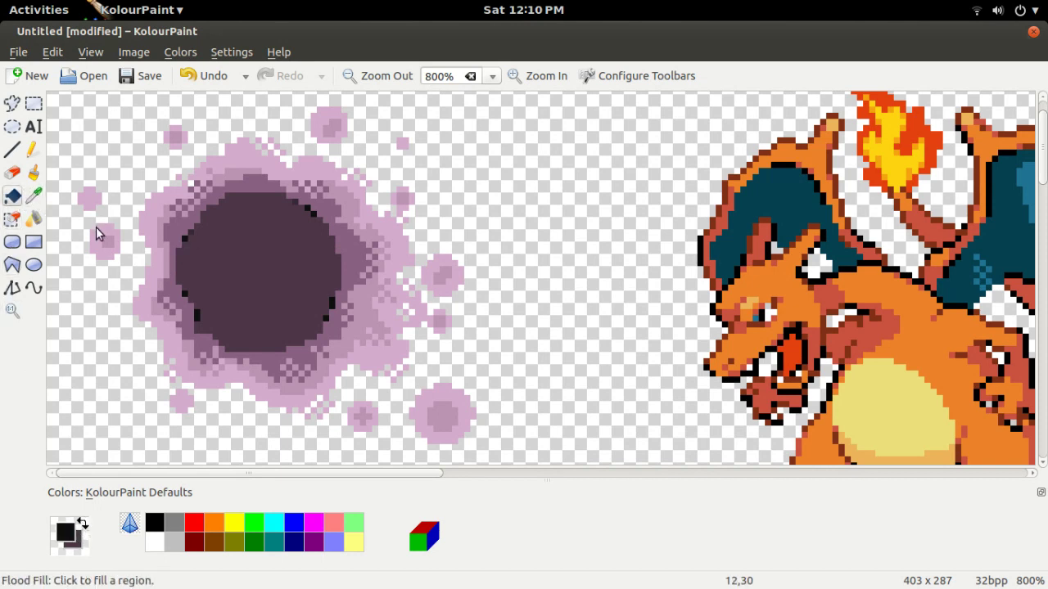
click(12, 219)
drag(272, 259, 259, 332)
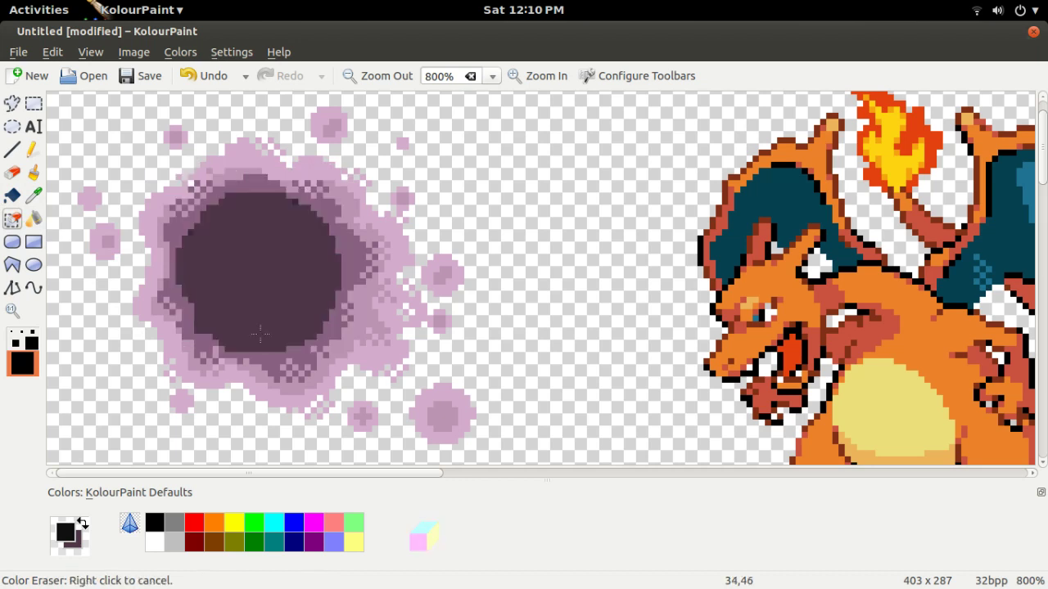
drag(266, 199, 209, 214)
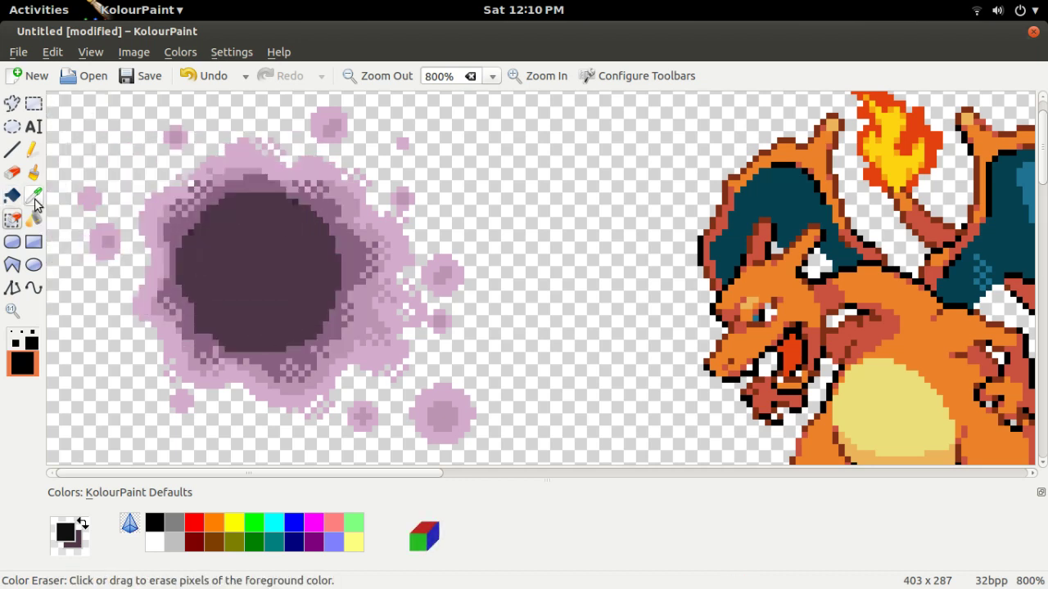
Sample the slightly darker leftover shade in the circle and replace it with the background purple using the Color Eraser
click(34, 196)
click(199, 234)
mouse_move(191, 232)
mouse_down()
mouse_move(326, 288)
mouse_move(303, 306)
mouse_up()
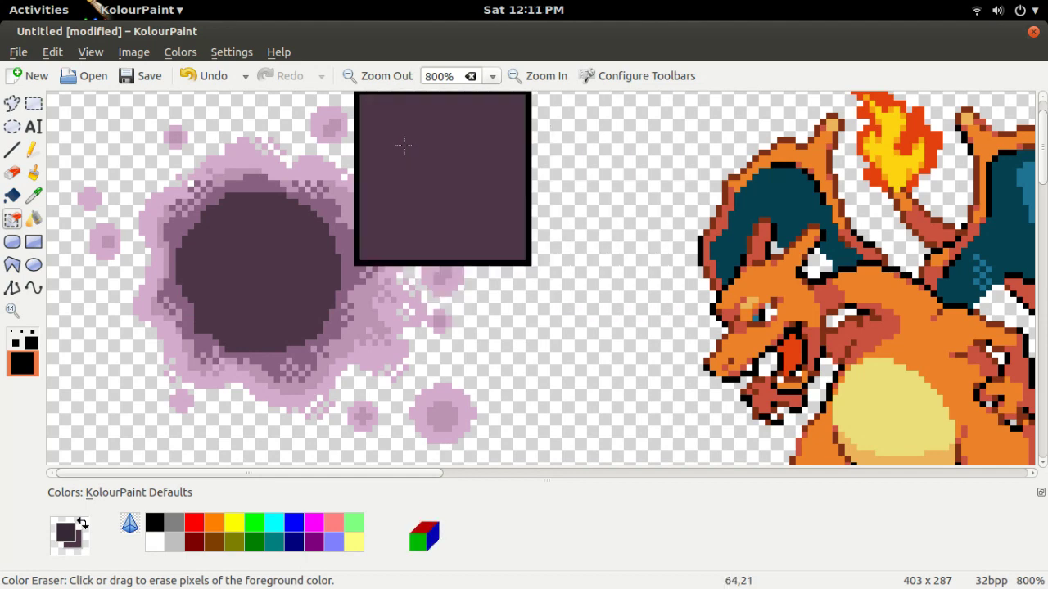
Copy Charizard's large blue wing with a free-form selection and place the copy against the upper right edge of Gastly's gas cloud
click(368, 75)
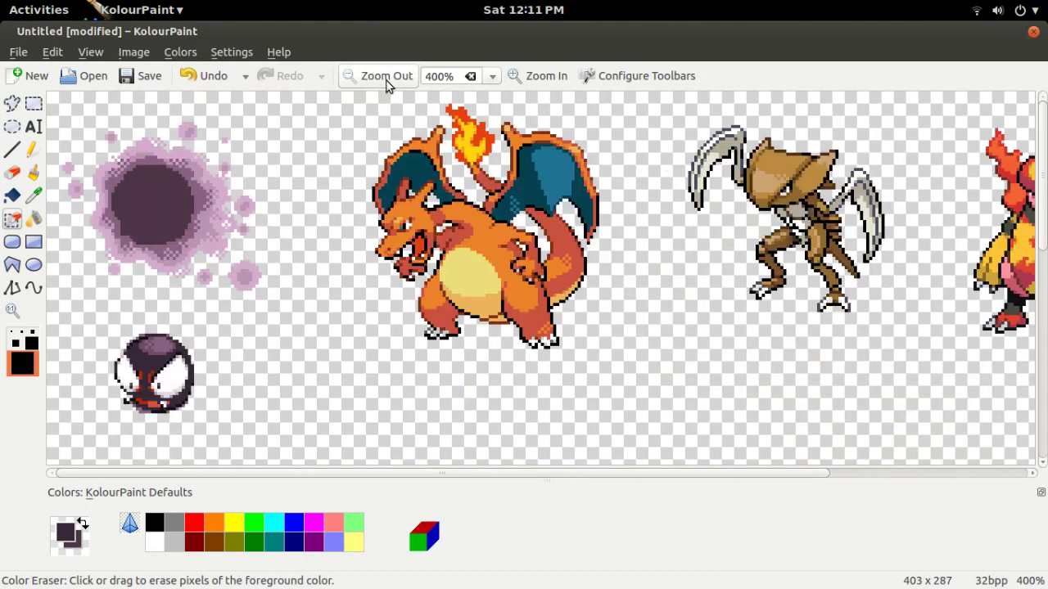
click(532, 82)
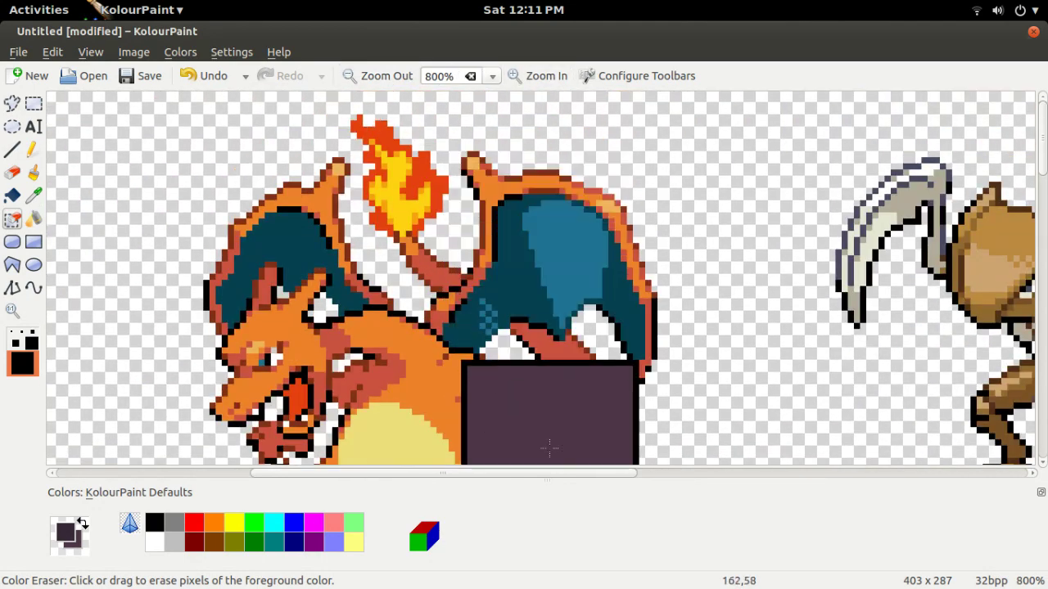
drag(538, 474, 561, 463)
click(11, 103)
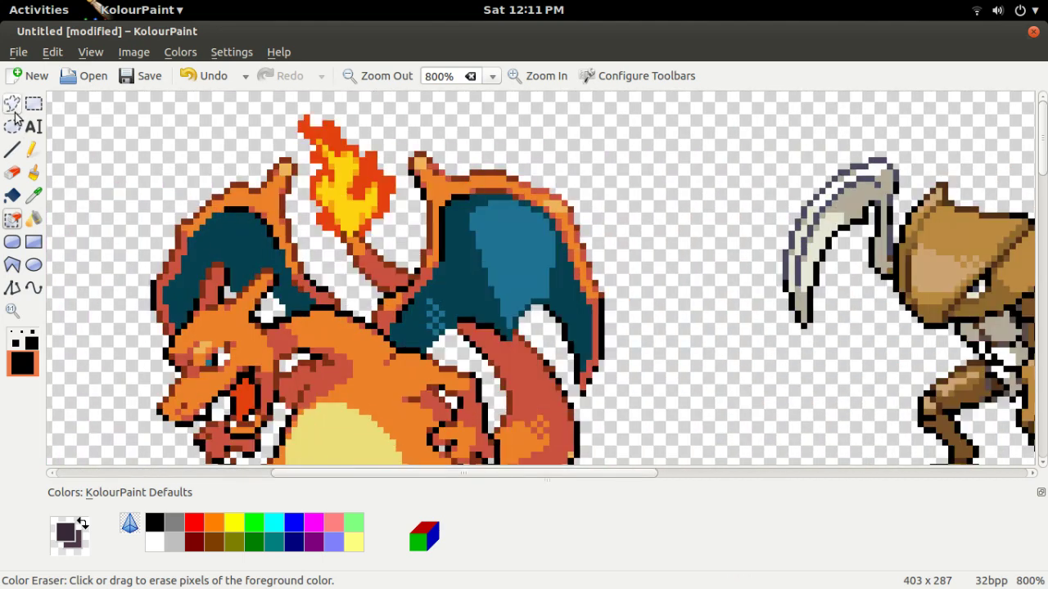
mouse_move(619, 407)
mouse_down()
mouse_move(581, 396)
mouse_move(532, 318)
mouse_move(512, 332)
mouse_move(475, 316)
mouse_move(442, 327)
mouse_move(431, 349)
mouse_move(386, 341)
mouse_move(372, 315)
mouse_move(406, 282)
mouse_move(411, 259)
mouse_move(395, 161)
mouse_move(540, 117)
mouse_move(680, 342)
mouse_move(639, 420)
mouse_up()
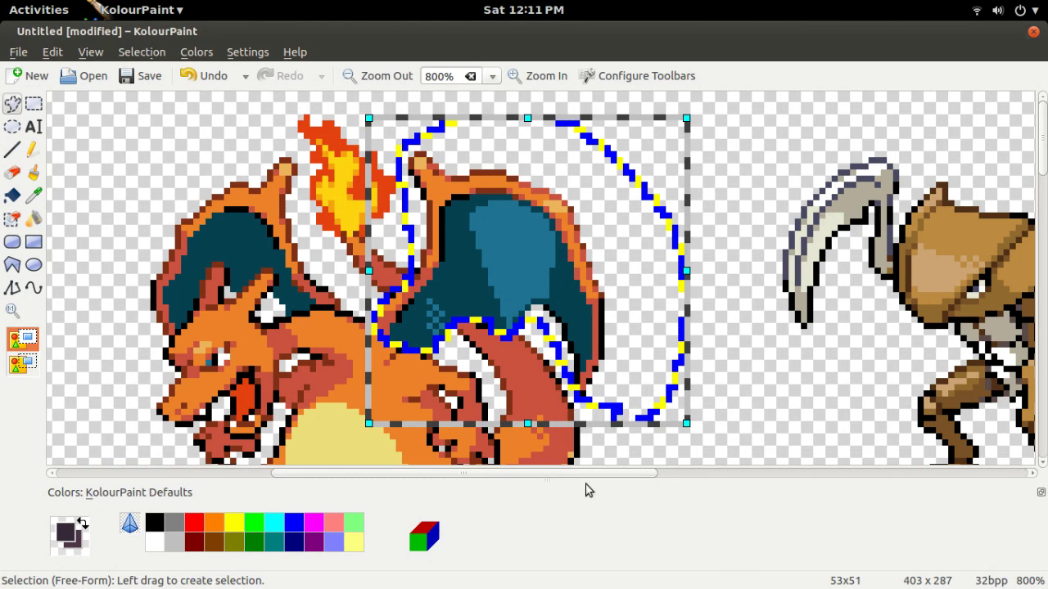
drag(589, 473, 315, 471)
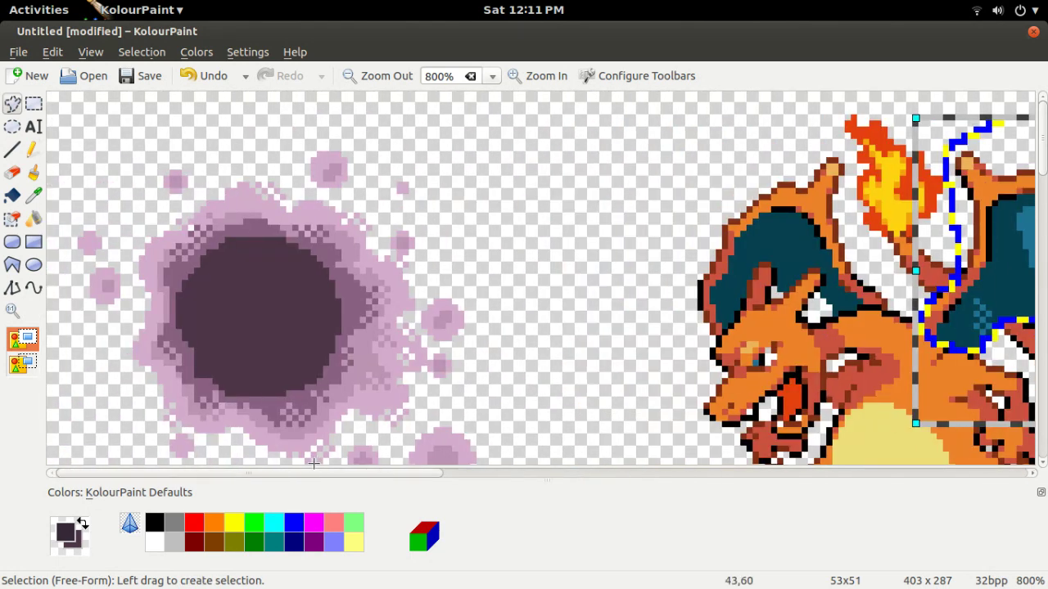
key(ctrl+v)
drag(221, 273, 475, 256)
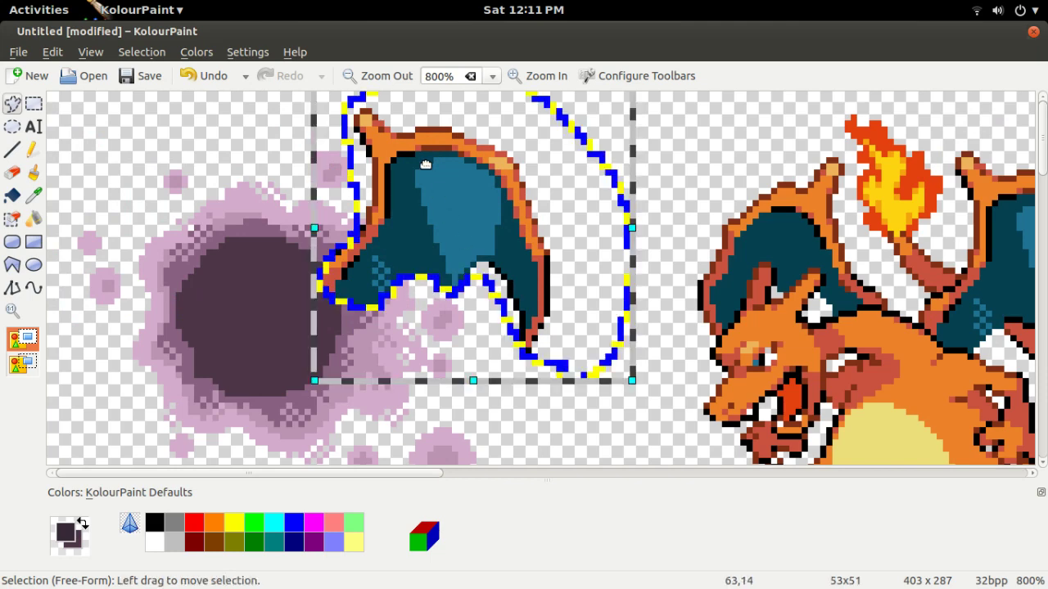
Select the gas cloud together with its new wing in a rectangle and move it to the empty area below the Charizard and Kabutops sprites
click(356, 83)
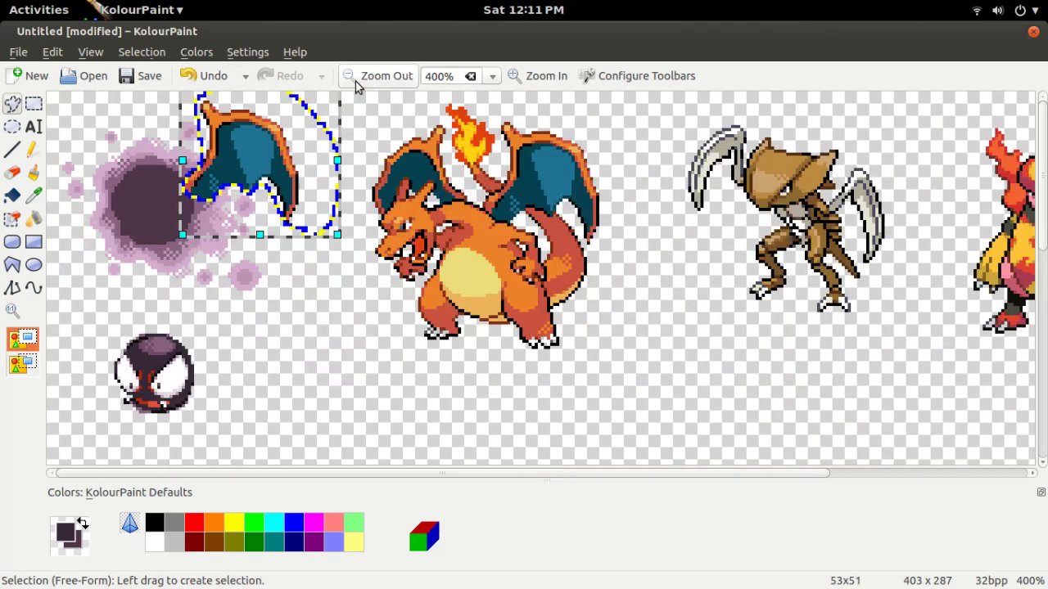
click(388, 79)
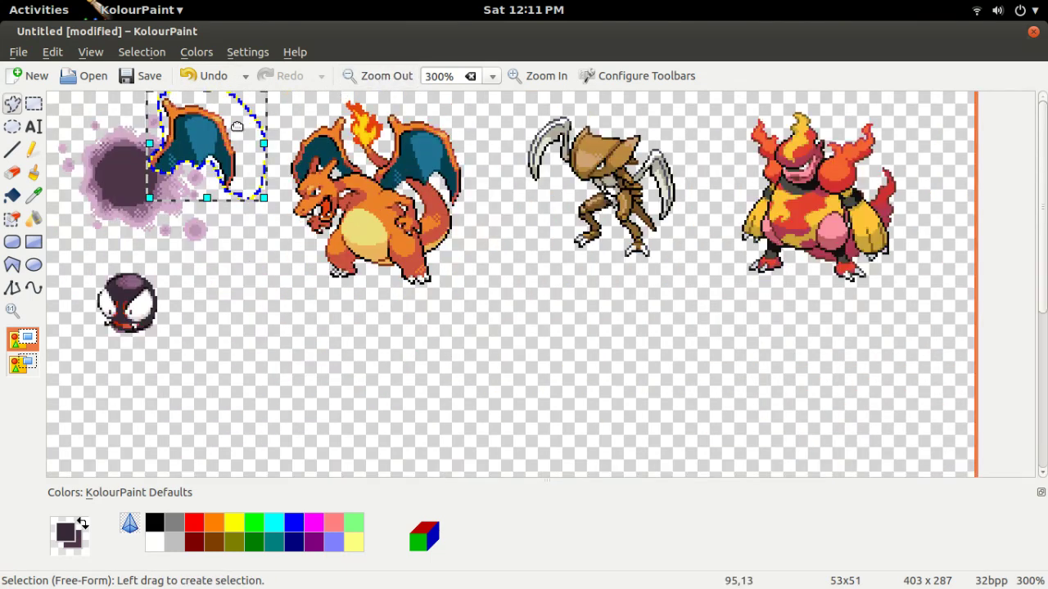
click(34, 103)
drag(260, 272, 49, 95)
drag(169, 198, 532, 383)
scroll(531, 382, down, 5)
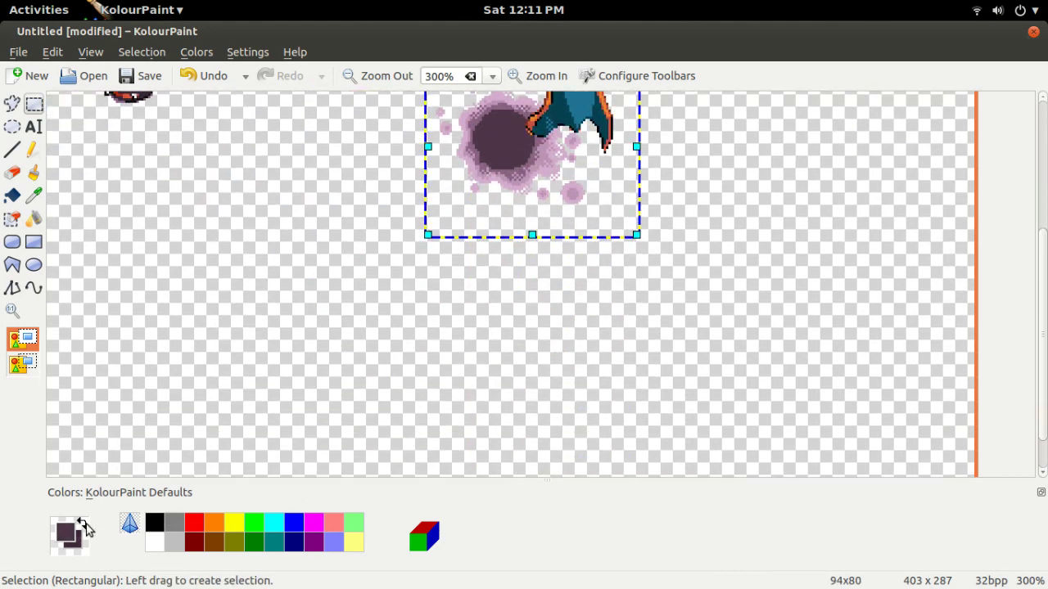
Flood-fill the leftover block at the cloud's old position and the stray pixels below the sprite with transparency, and make transparency the background colour
click(129, 524)
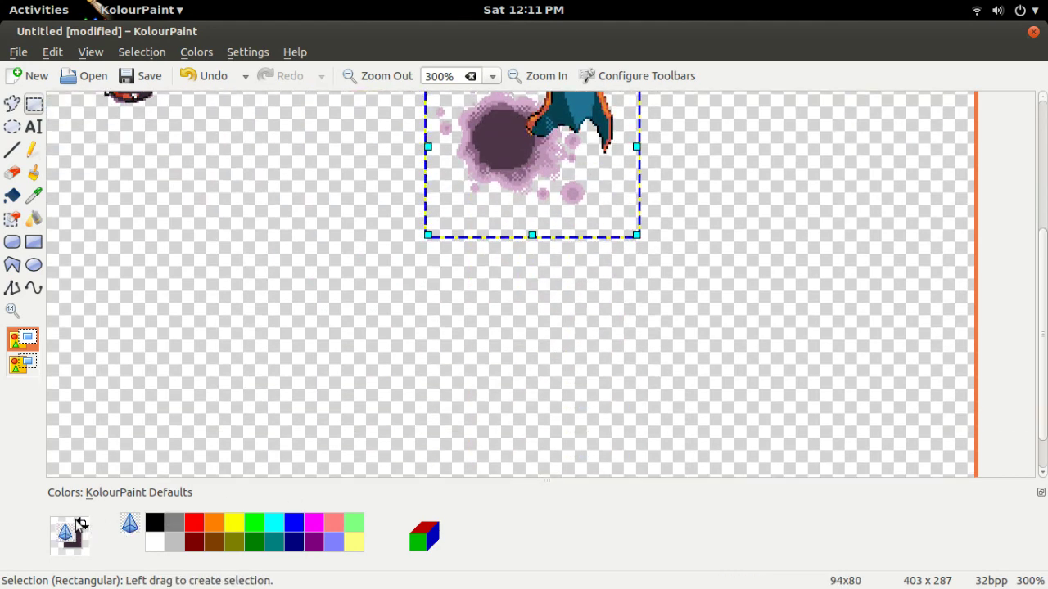
click(11, 194)
scroll(153, 188, up, 5)
click(153, 189)
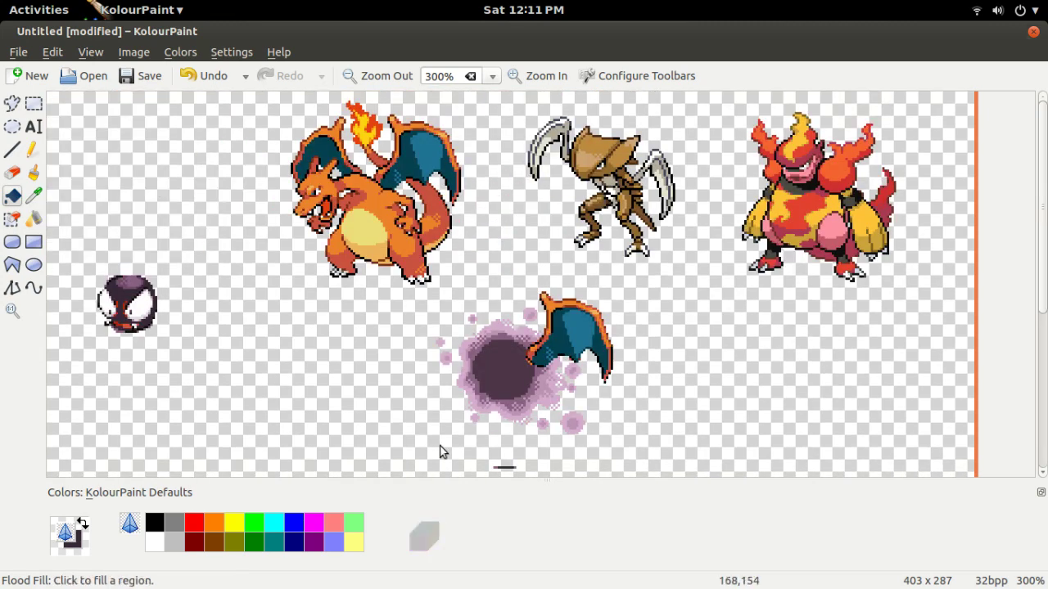
click(504, 468)
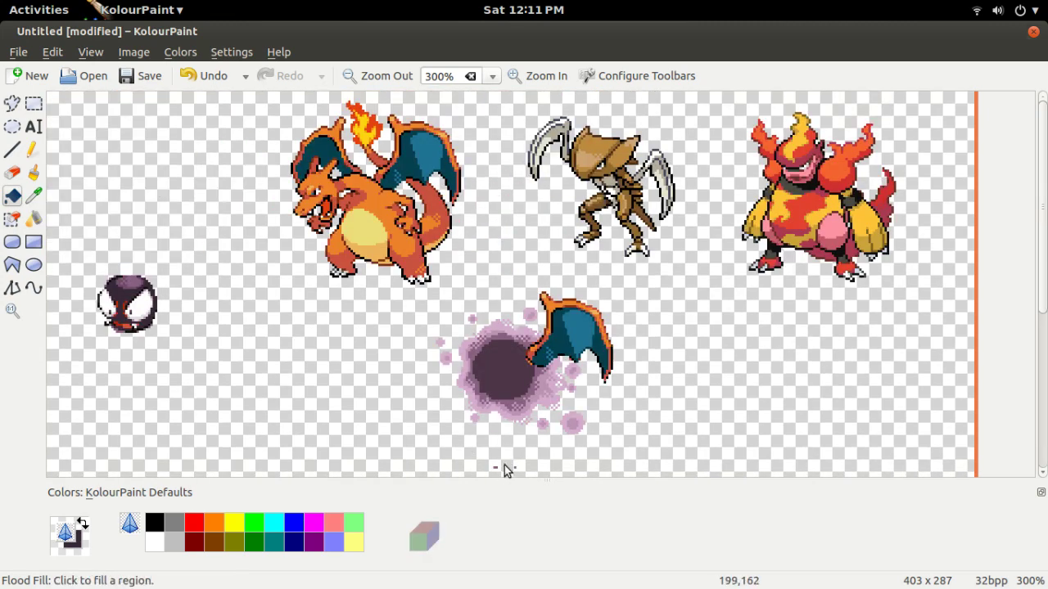
scroll(503, 467, down, 2)
click(495, 377)
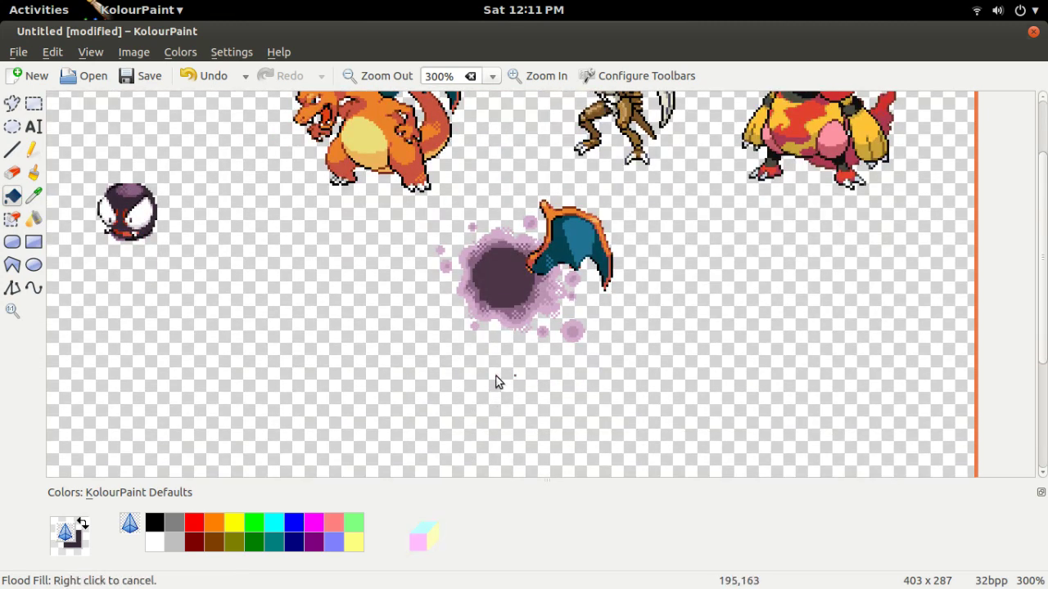
click(517, 377)
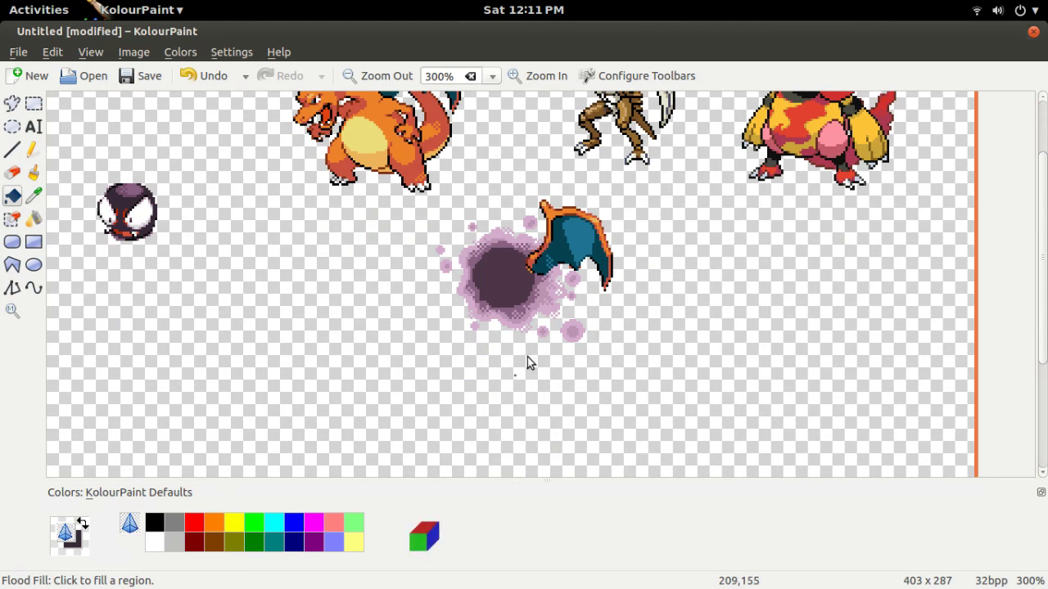
scroll(527, 363, up, 2)
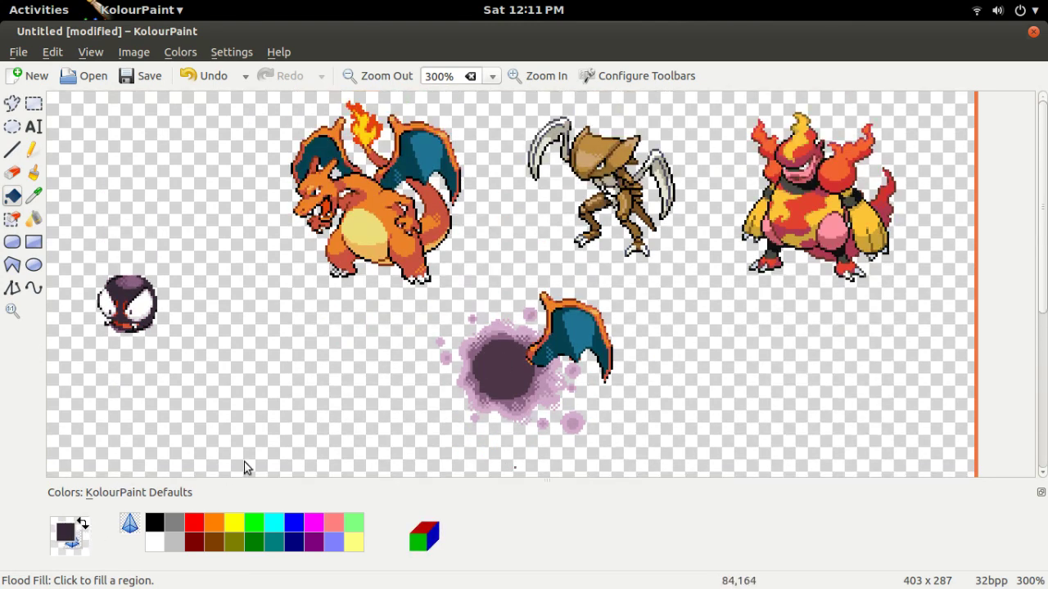
click(34, 104)
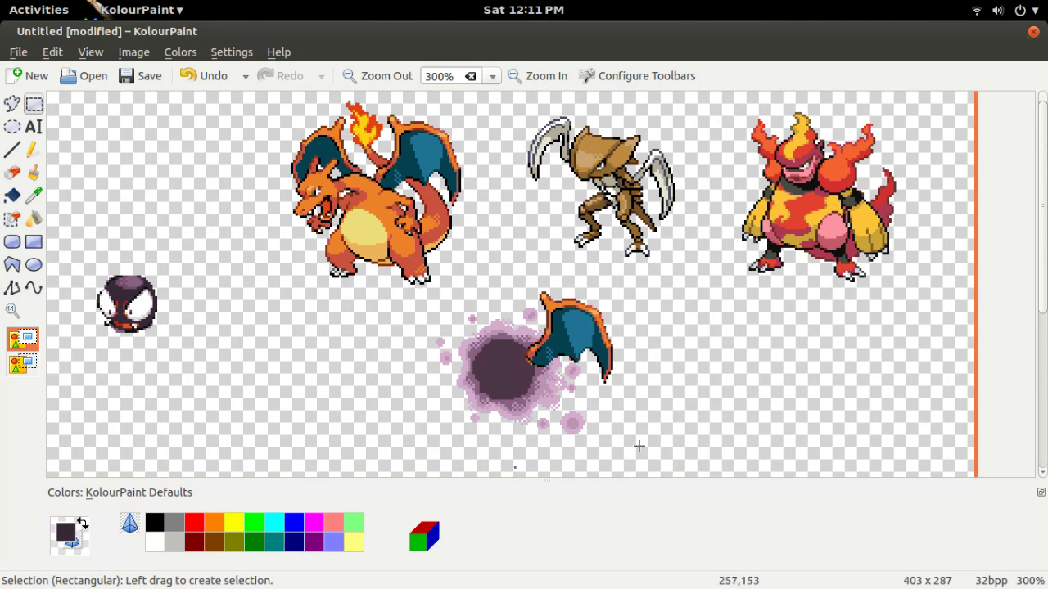
click(12, 104)
mouse_move(652, 442)
mouse_down()
mouse_move(489, 442)
mouse_move(451, 428)
mouse_move(417, 391)
mouse_move(419, 319)
mouse_move(459, 298)
mouse_move(507, 291)
mouse_move(614, 314)
mouse_move(630, 355)
mouse_up()
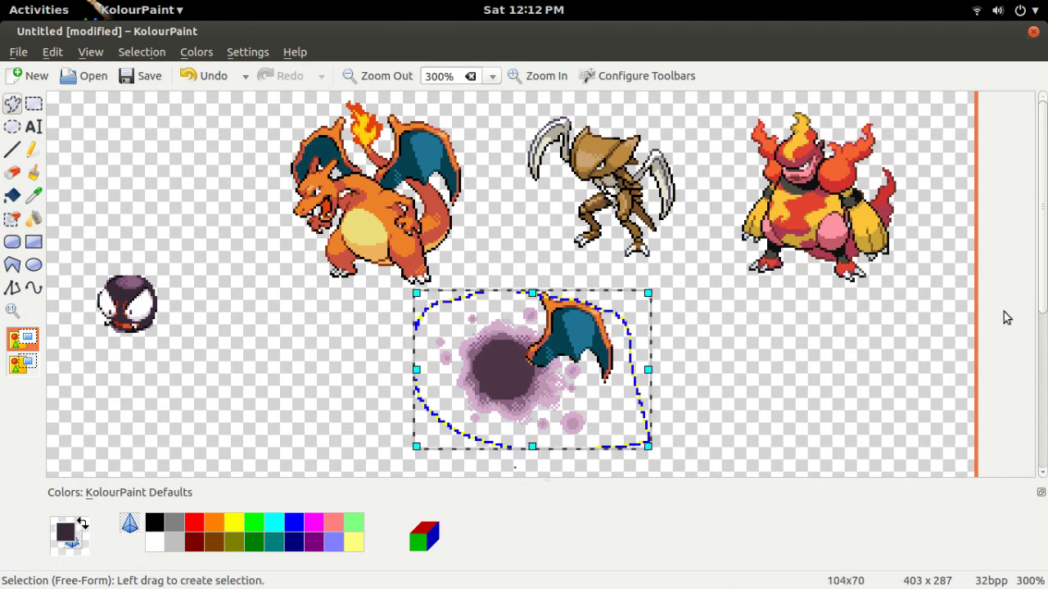
click(34, 103)
Lasso the gas cloud with its wing and move it further down the canvas, away from the source sprites
click(11, 103)
mouse_move(630, 473)
mouse_down()
mouse_move(485, 457)
mouse_move(435, 431)
mouse_move(411, 385)
mouse_move(419, 327)
mouse_move(474, 279)
mouse_move(600, 275)
mouse_move(644, 424)
mouse_up()
drag(631, 459, 631, 460)
mouse_move(532, 348)
mouse_down()
mouse_move(559, 370)
mouse_move(528, 348)
mouse_up()
scroll(540, 360, down, 3)
scroll(680, 290, up, 3)
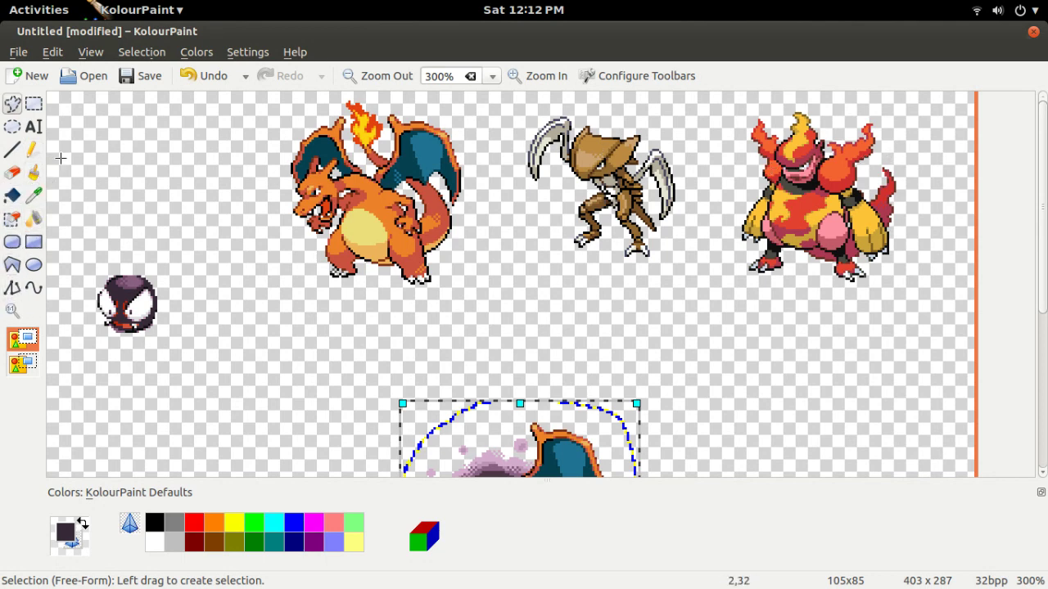
Copy Magmortar's head with its flame using a free-form selection and place it over the upper left part of the gas cloud
click(541, 76)
click(541, 75)
click(540, 76)
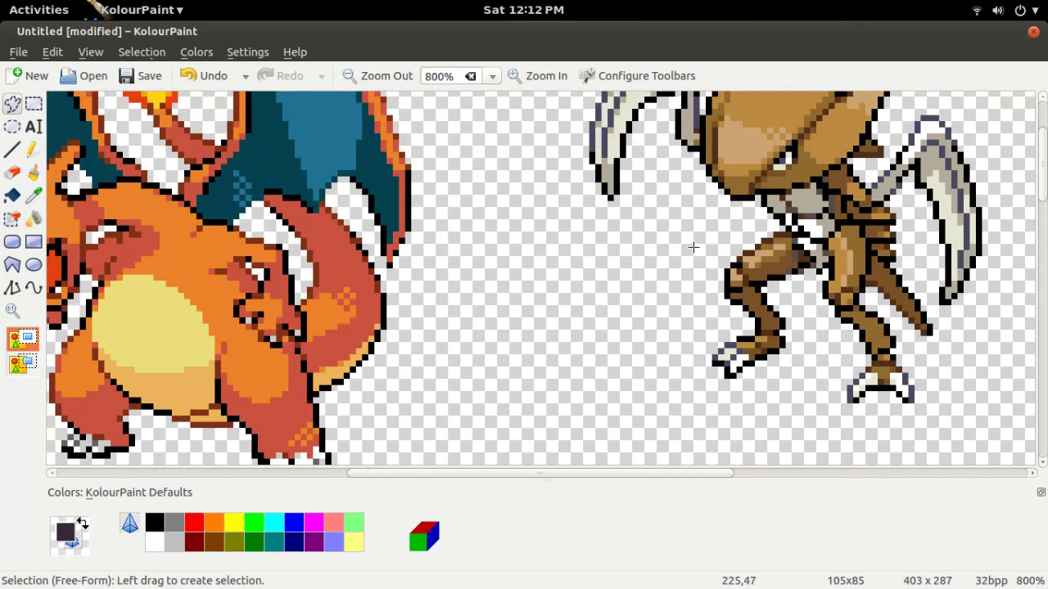
drag(556, 475, 816, 472)
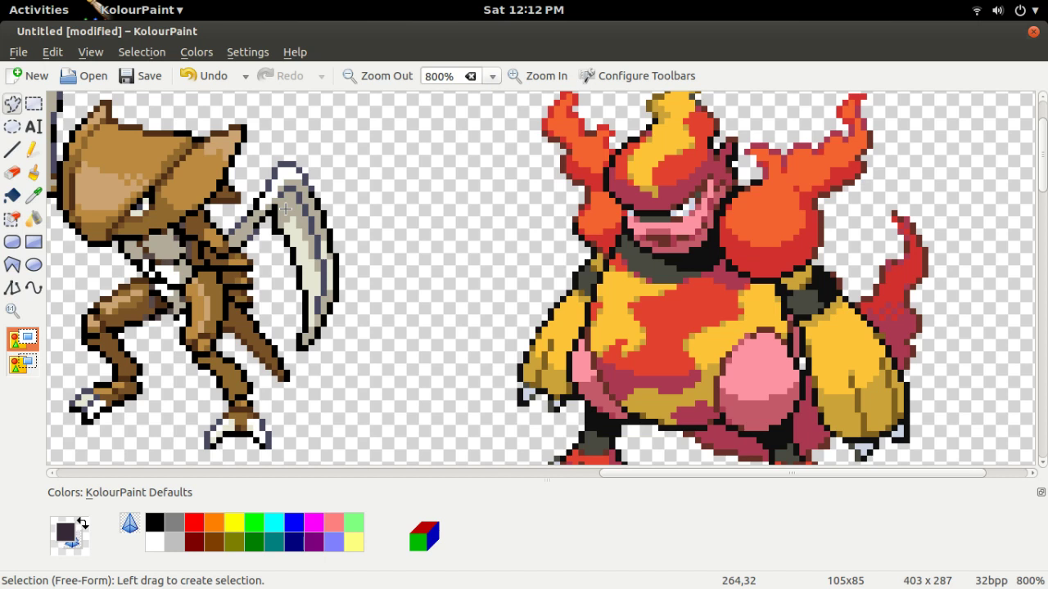
click(12, 103)
mouse_move(741, 178)
mouse_down()
mouse_move(690, 249)
mouse_move(663, 252)
mouse_move(629, 238)
mouse_move(606, 167)
mouse_move(630, 131)
mouse_move(686, 127)
mouse_move(738, 146)
mouse_move(751, 189)
mouse_move(739, 254)
mouse_up()
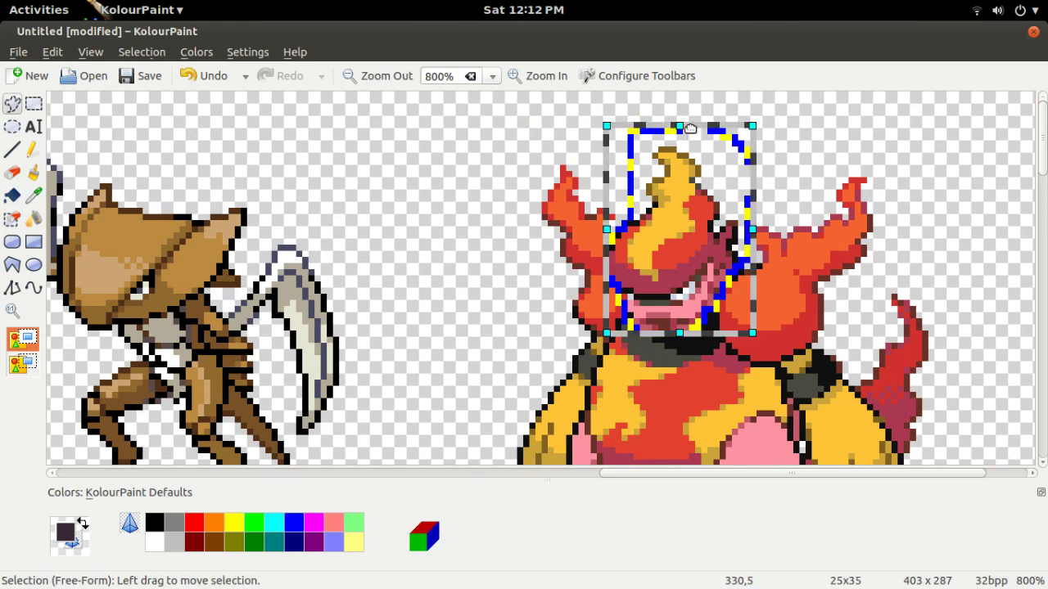
scroll(446, 278, down, 15)
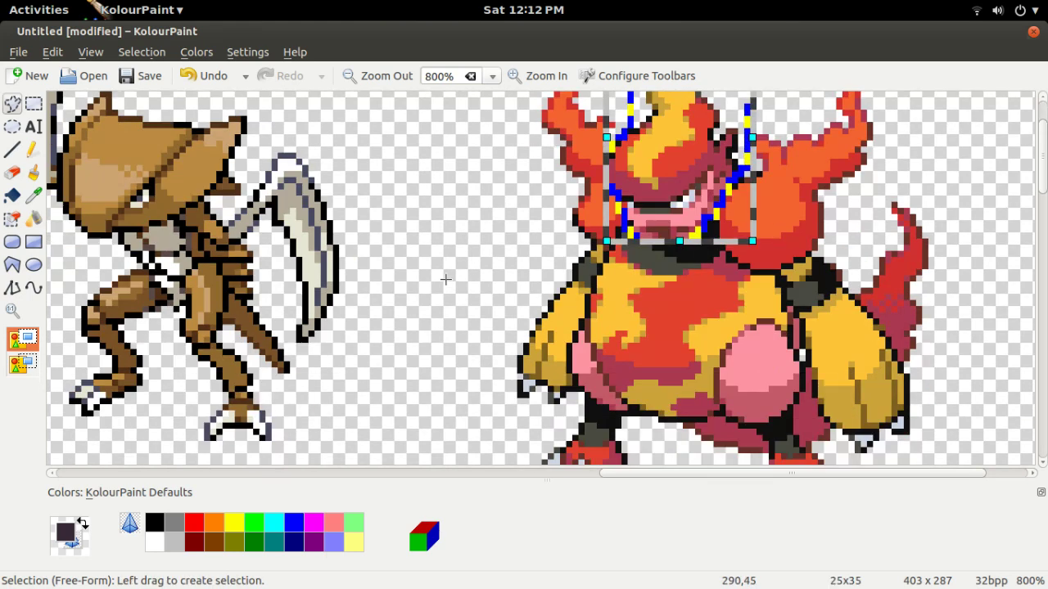
scroll(654, 428, down, 3)
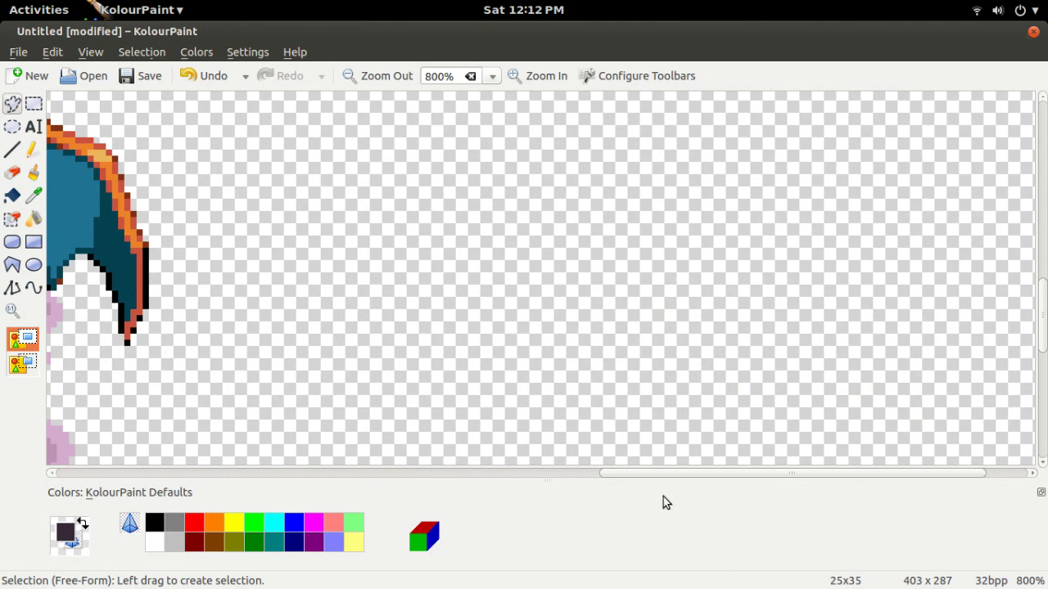
drag(659, 473, 402, 473)
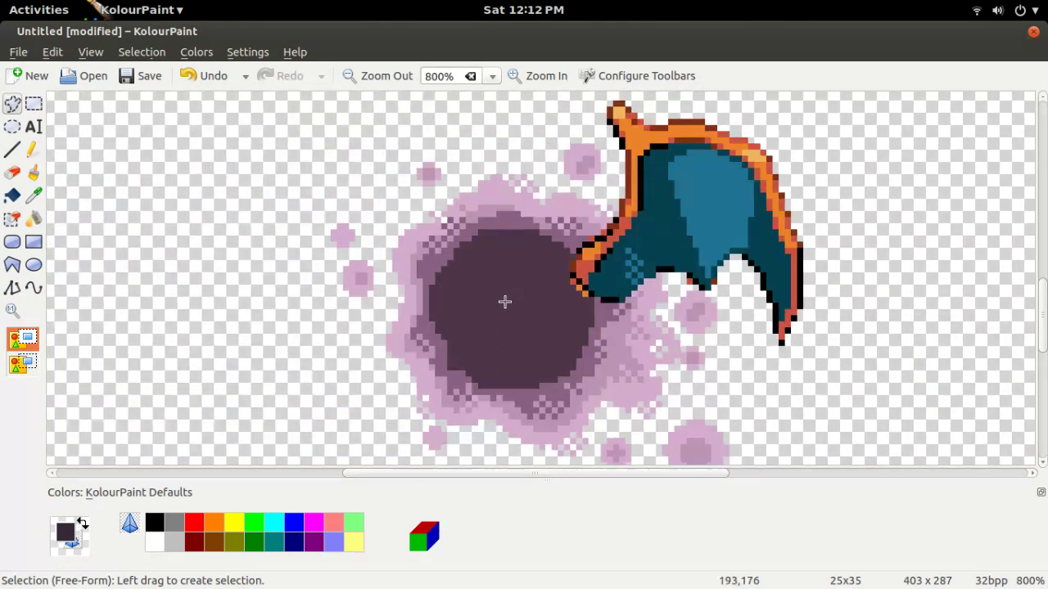
key(ctrl+v)
drag(103, 236, 475, 248)
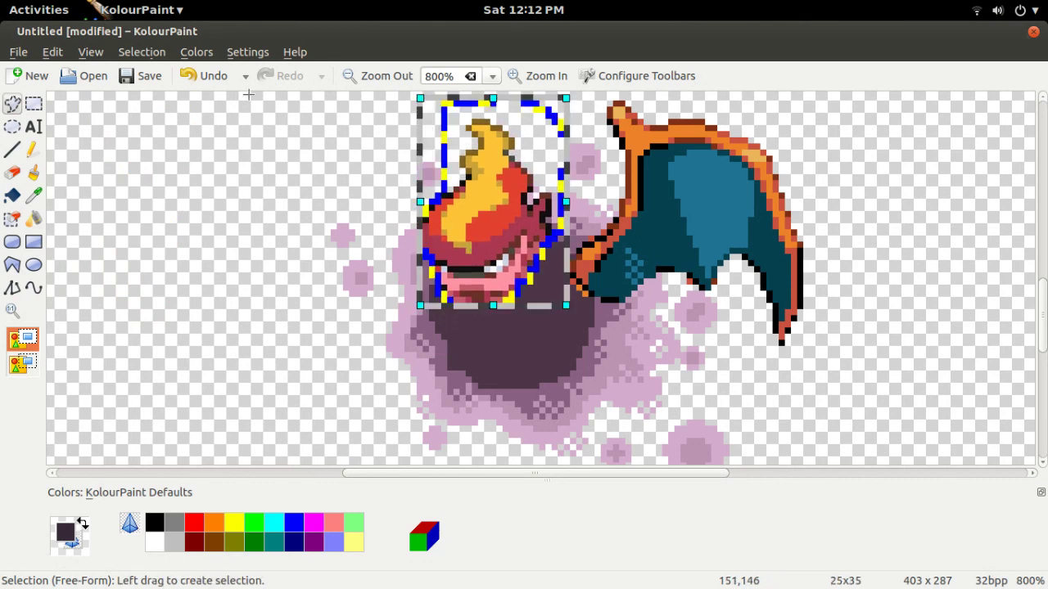
Draw a curve of the thinnest width in dark purple across the top of the head, at the base of the flame
click(11, 150)
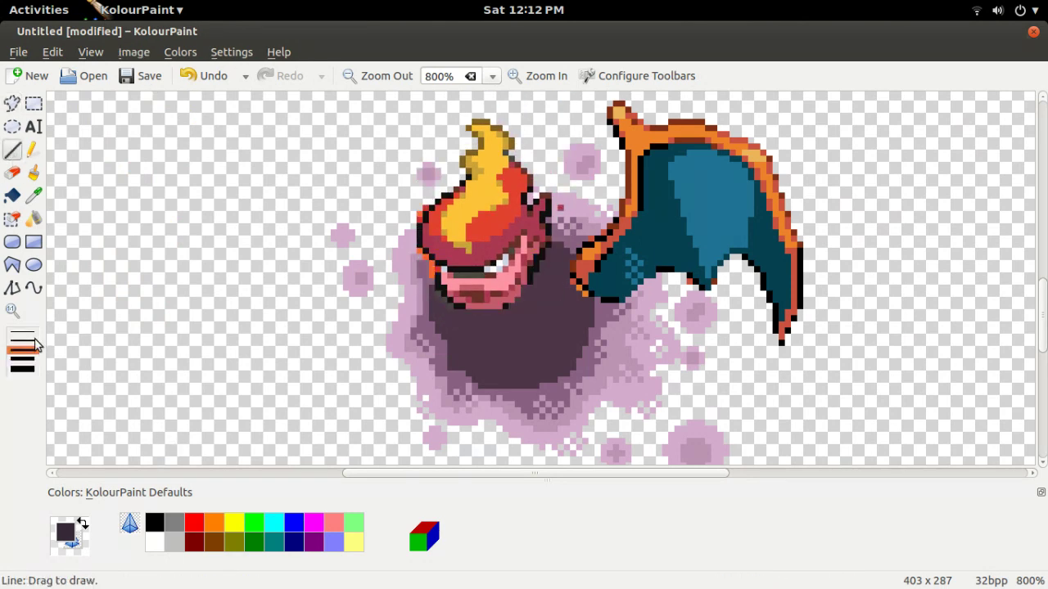
click(34, 289)
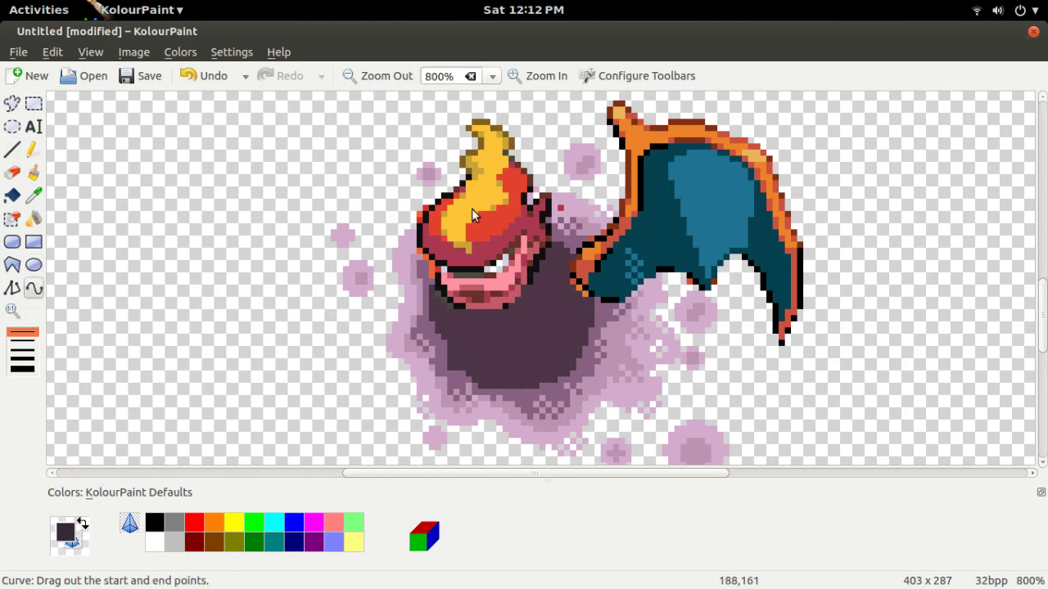
mouse_move(458, 188)
mouse_down()
mouse_move(516, 201)
mouse_move(485, 193)
mouse_move(497, 179)
mouse_up()
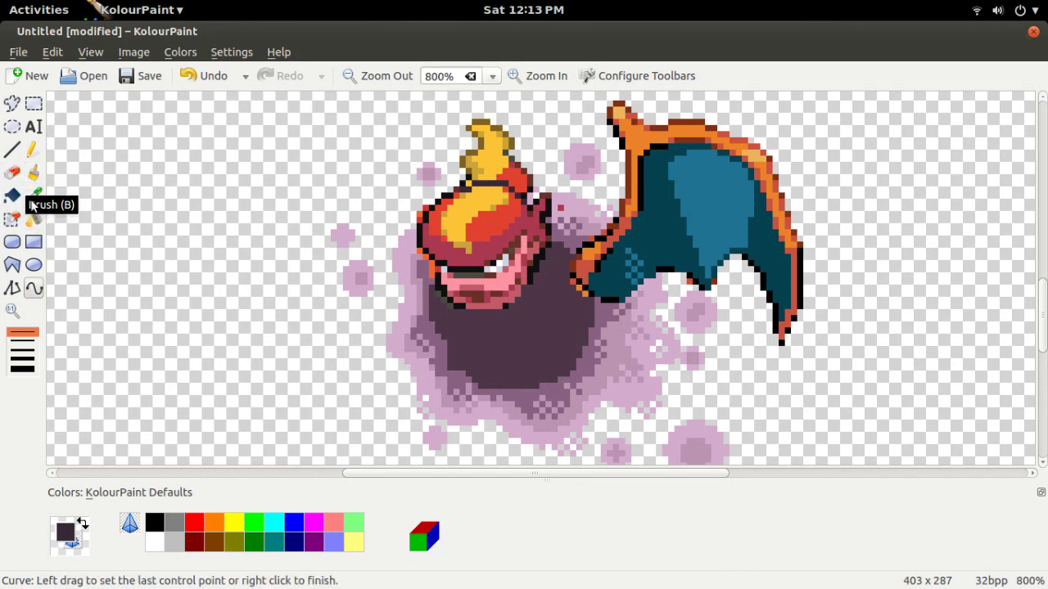
Erase the flame above the head's new outline with white, and flood-fill the resulting white patch with transparency
click(12, 173)
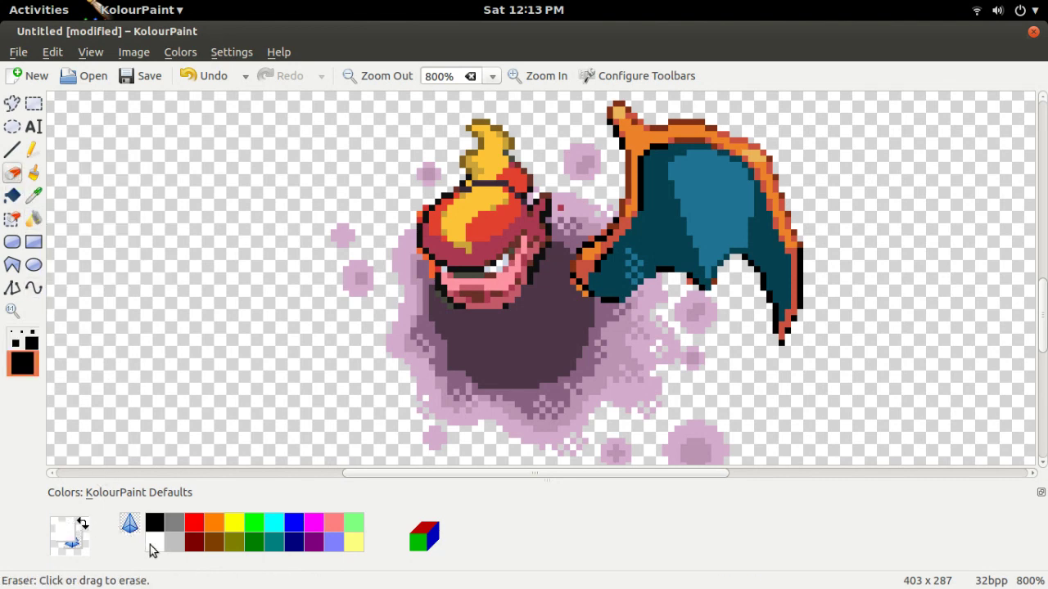
click(83, 525)
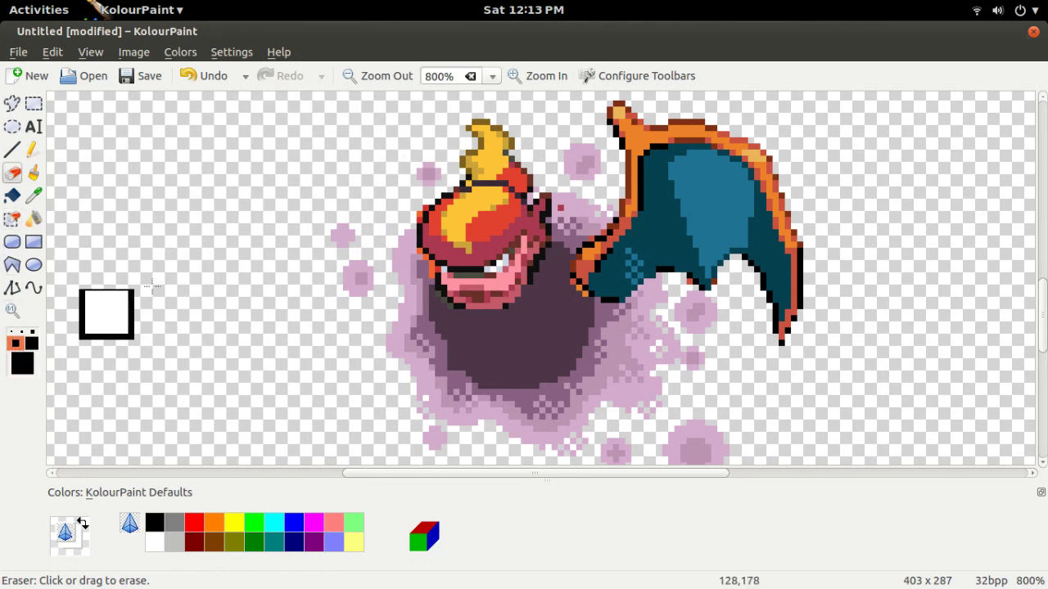
mouse_move(473, 140)
mouse_down()
mouse_move(483, 127)
mouse_move(503, 149)
mouse_up()
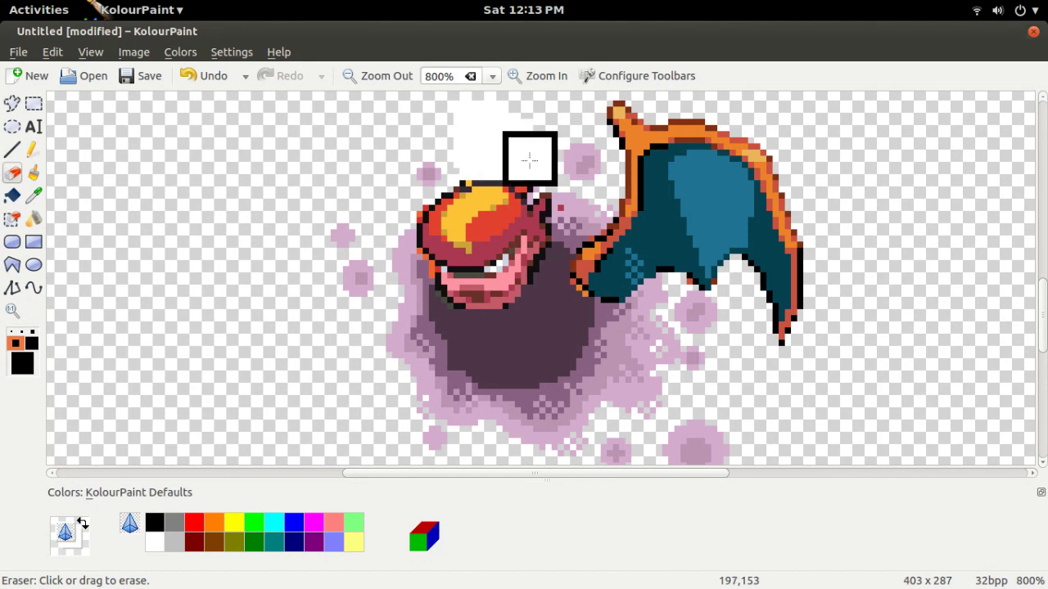
click(22, 332)
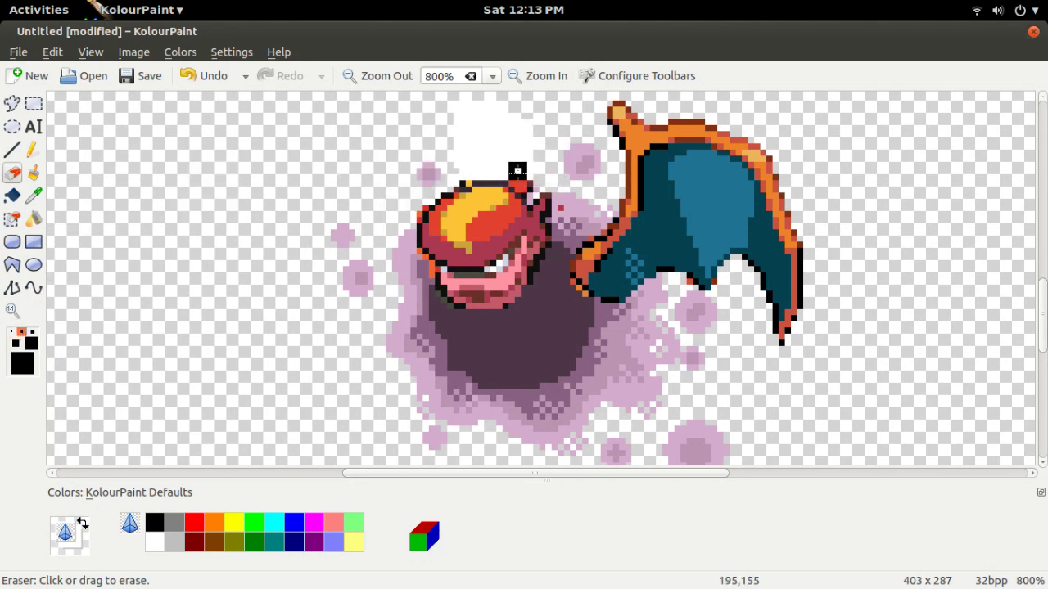
drag(523, 175, 511, 176)
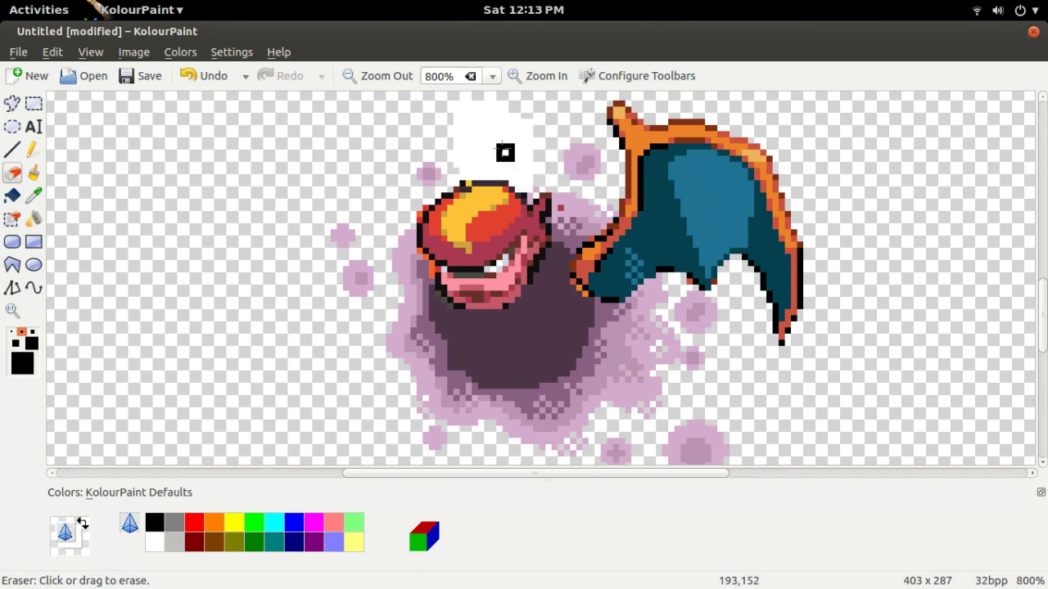
click(12, 196)
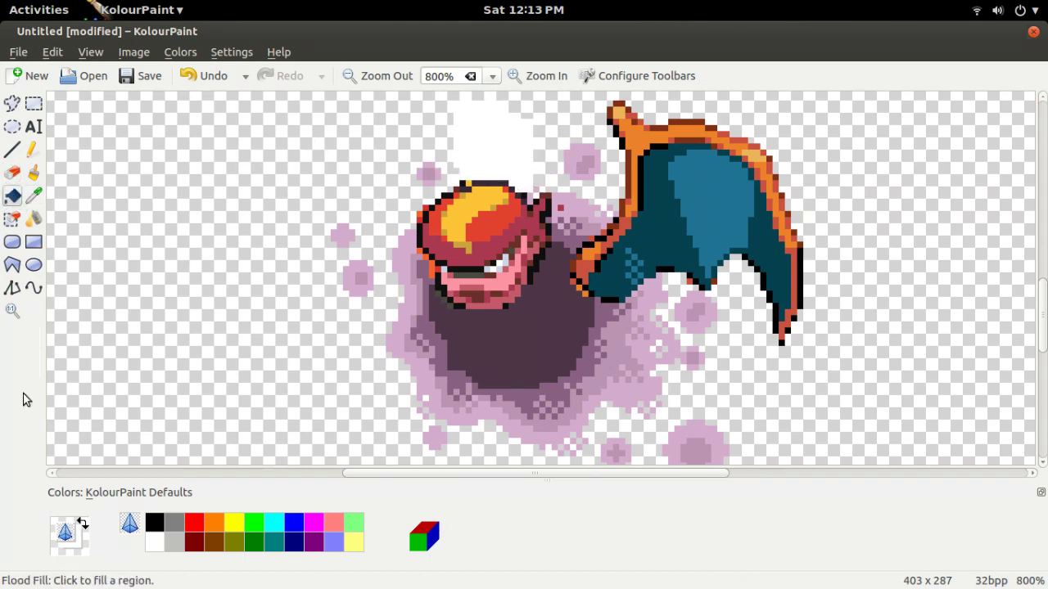
click(465, 124)
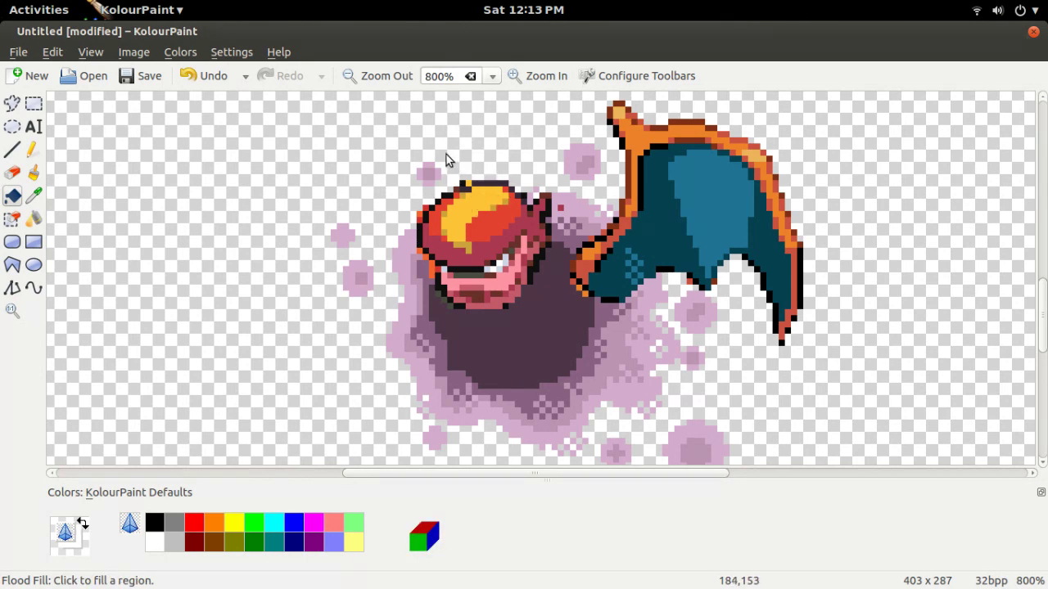
Flood-fill the dark purple body of the gas cloud with the bright yellow sampled from the top of the head
click(213, 528)
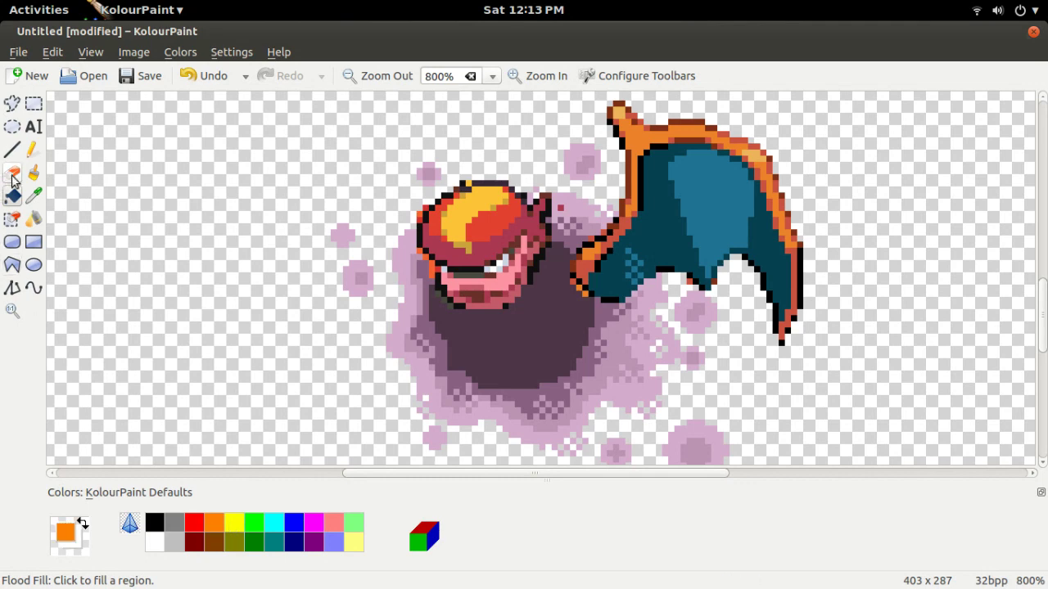
click(33, 197)
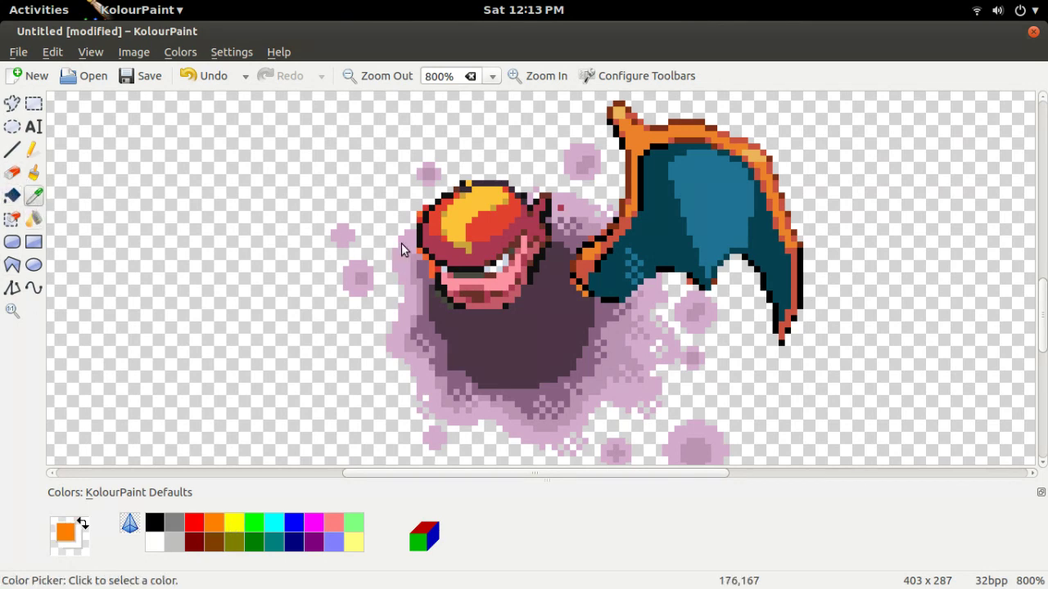
click(473, 204)
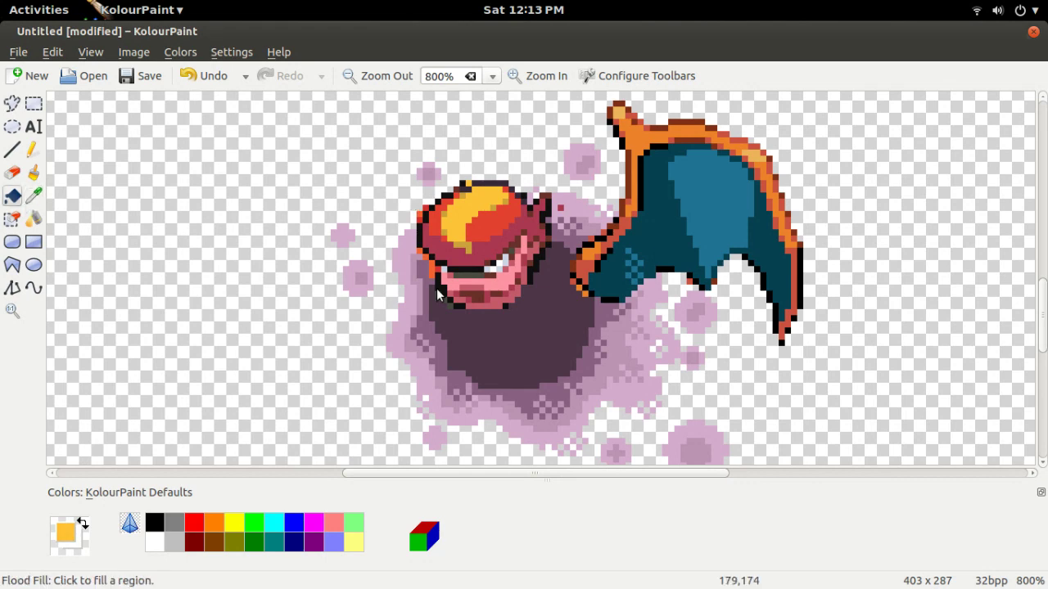
click(531, 324)
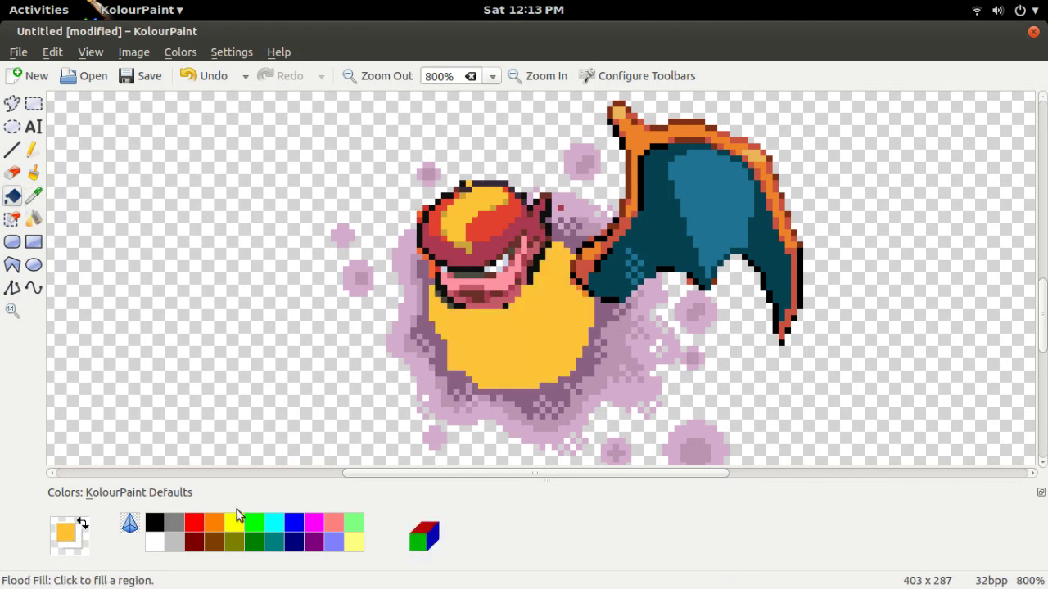
Shade the body's lower right edge with dark gold sampled from the head, outlining the crescent with thin lines and flood-filling it
click(33, 197)
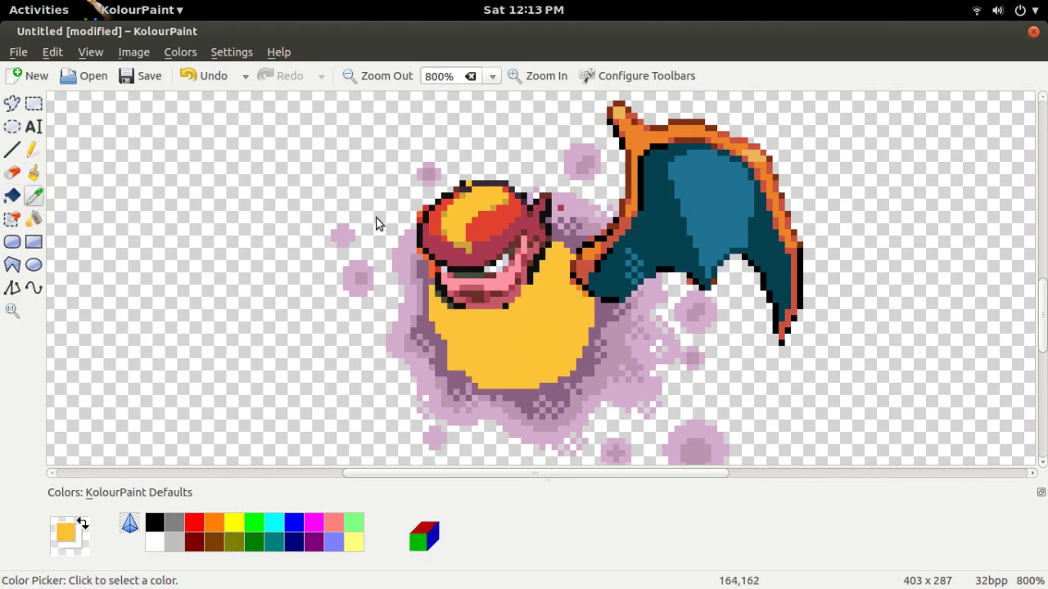
click(493, 207)
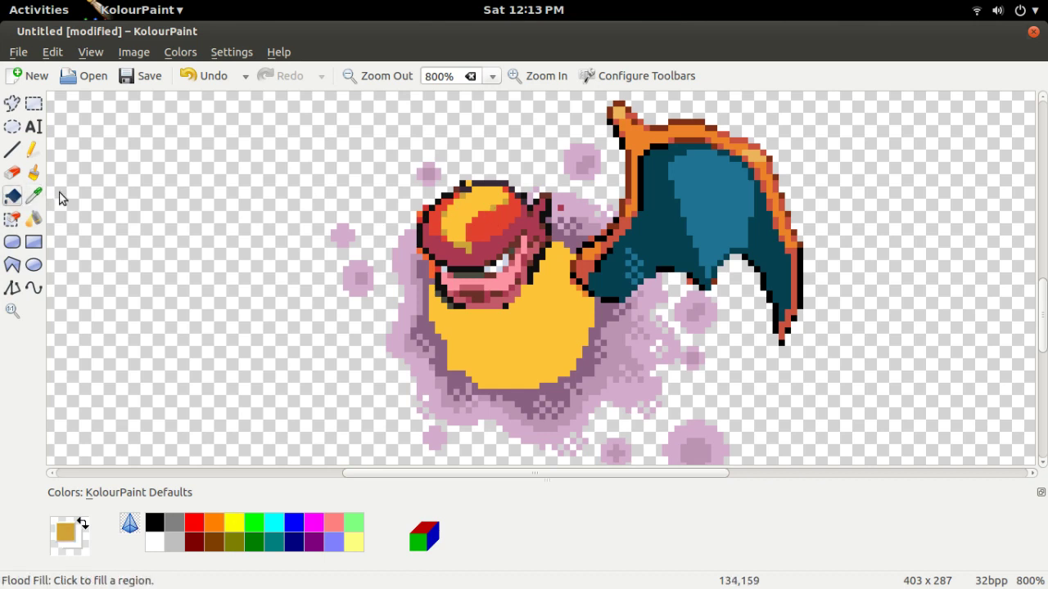
click(11, 149)
mouse_move(476, 381)
mouse_down()
mouse_move(524, 373)
mouse_move(564, 336)
mouse_up()
drag(563, 336, 570, 289)
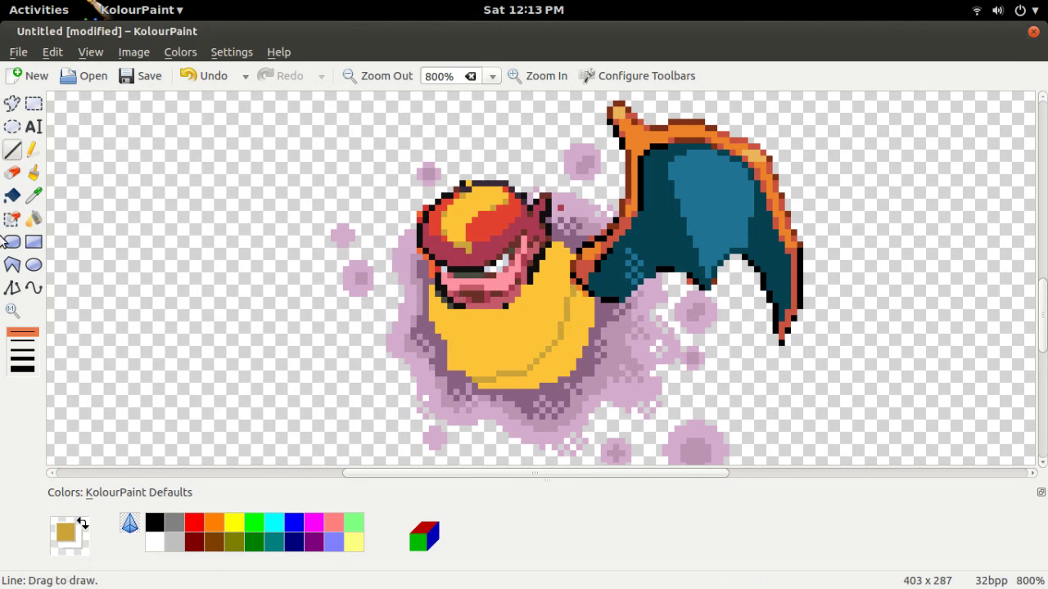
click(11, 196)
click(571, 316)
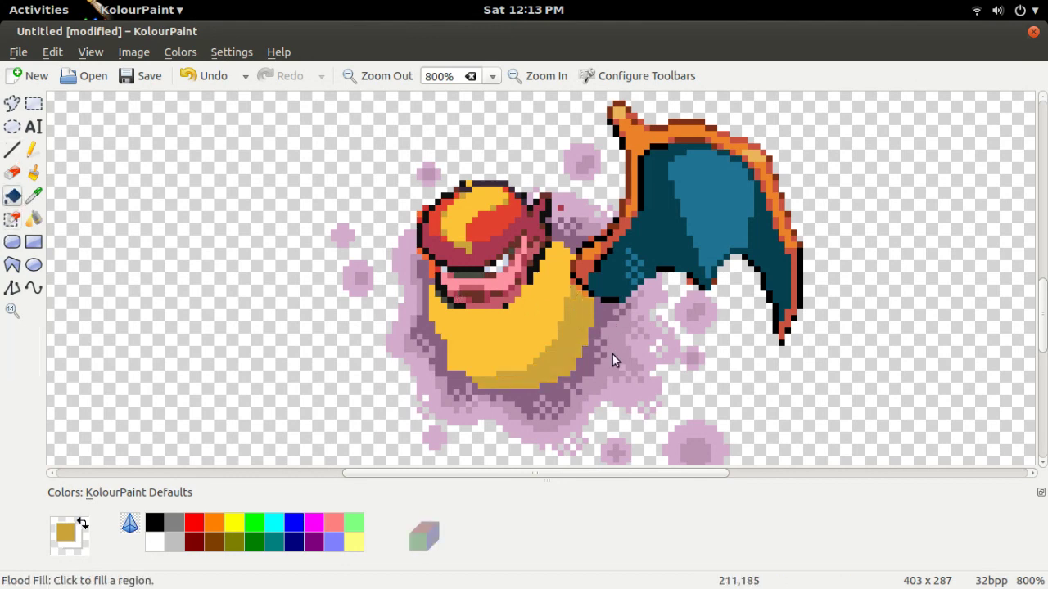
Try a short dark gold spike on top of the head, and undo it while keeping the body's shading fill
scroll(495, 275, up, 4)
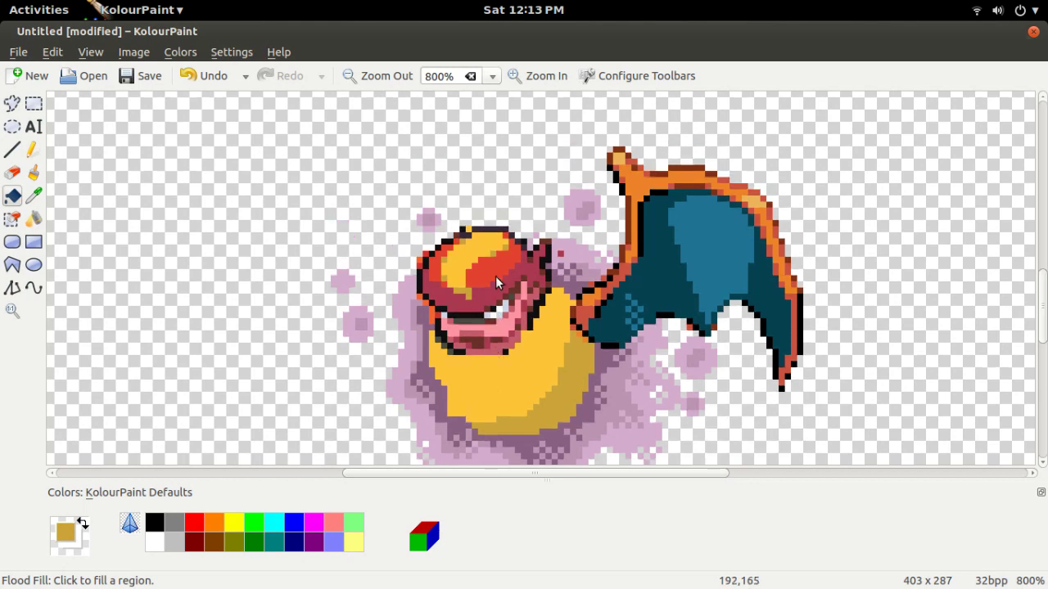
scroll(487, 270, down, 5)
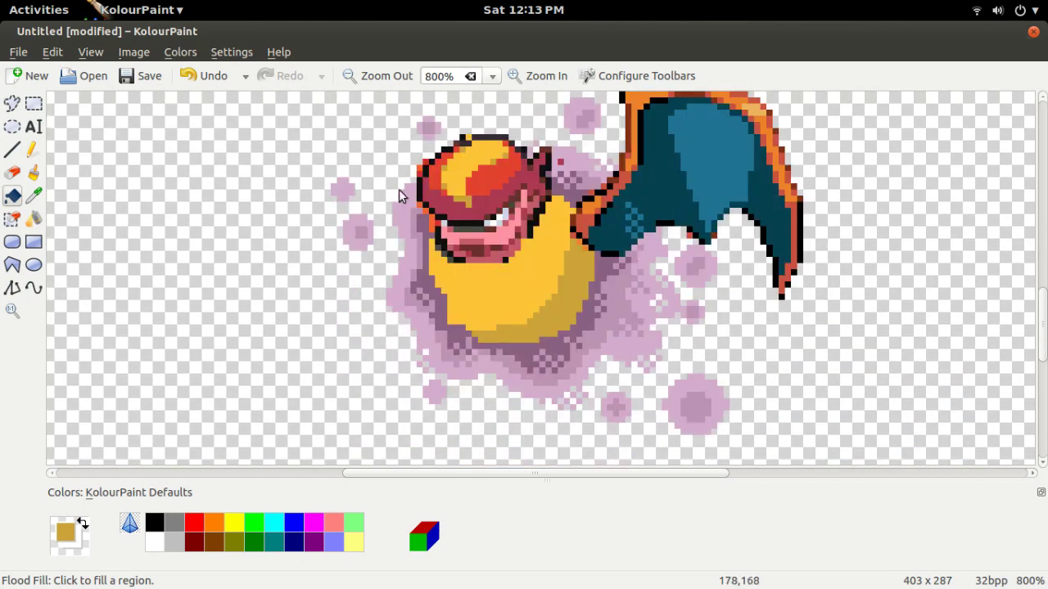
scroll(353, 163, up, 1)
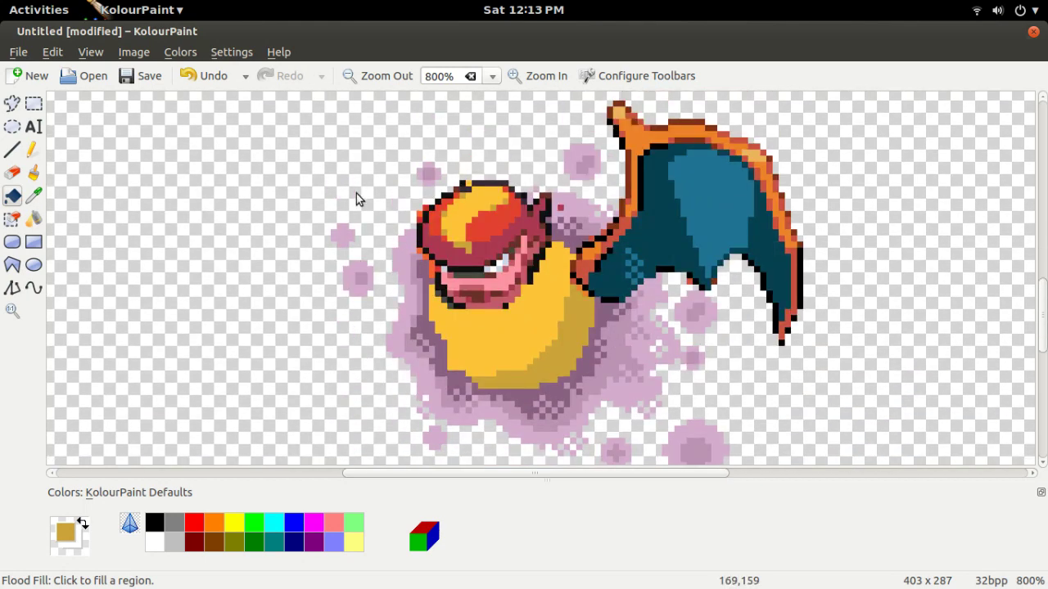
click(12, 150)
drag(472, 180, 478, 174)
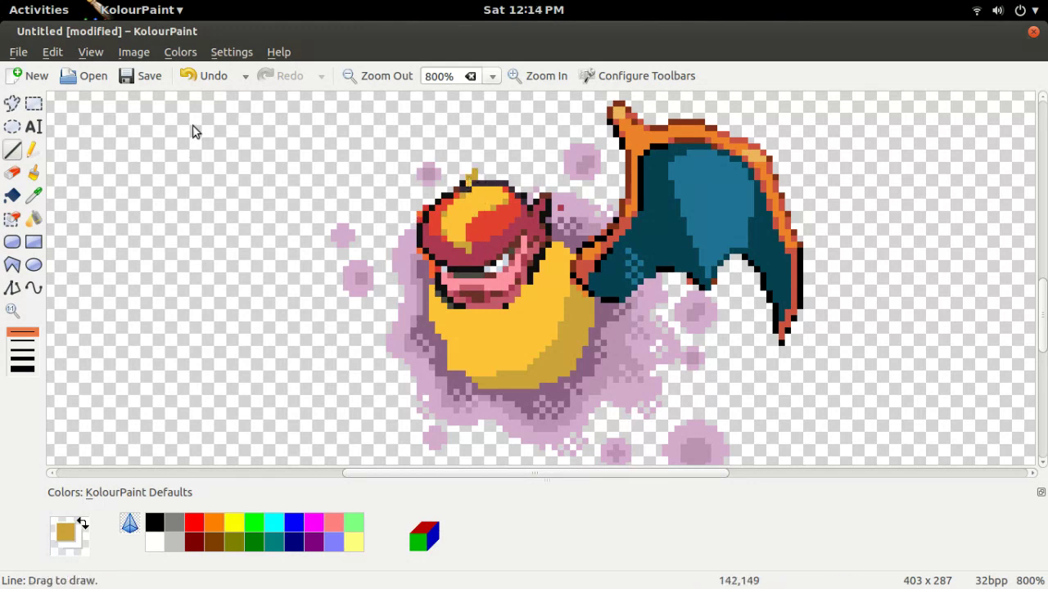
click(221, 80)
click(221, 80)
click(221, 80)
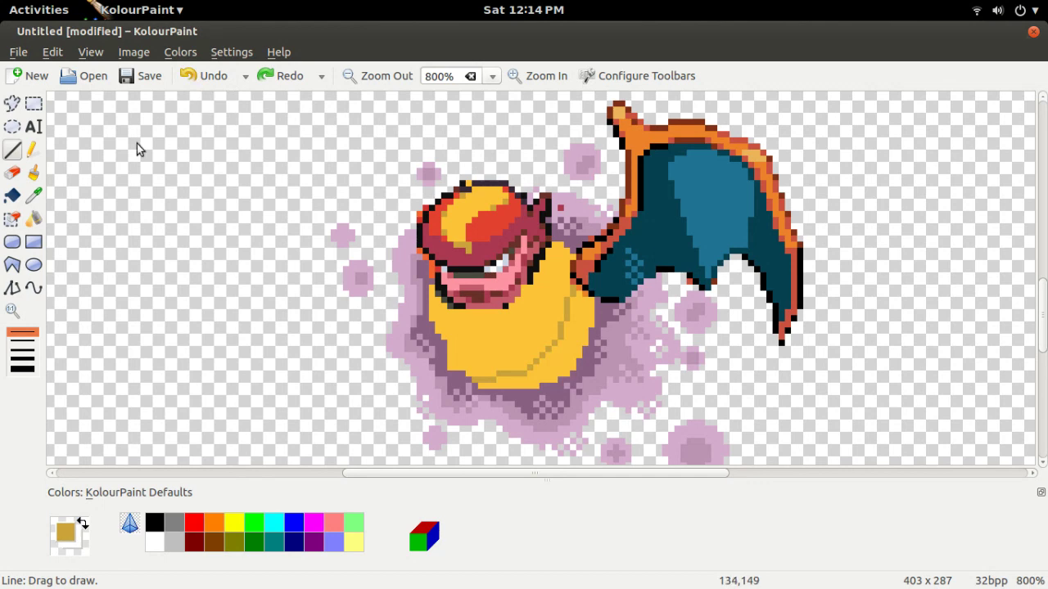
click(277, 83)
Outline a small spike on top of the head with thin lines in the near-black sampled from the head's outline
click(34, 195)
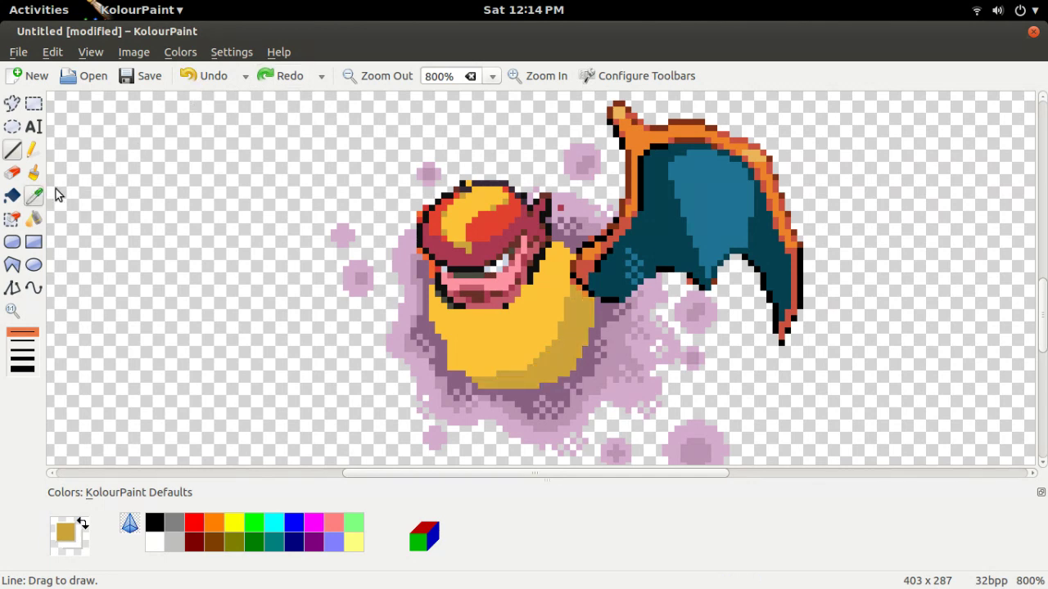
click(549, 209)
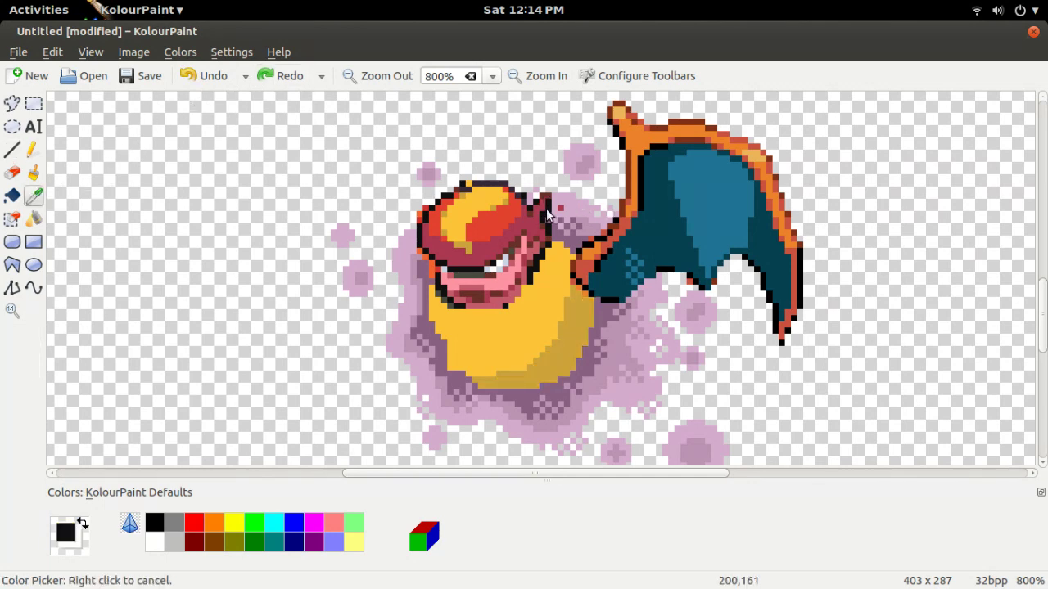
drag(465, 183, 481, 184)
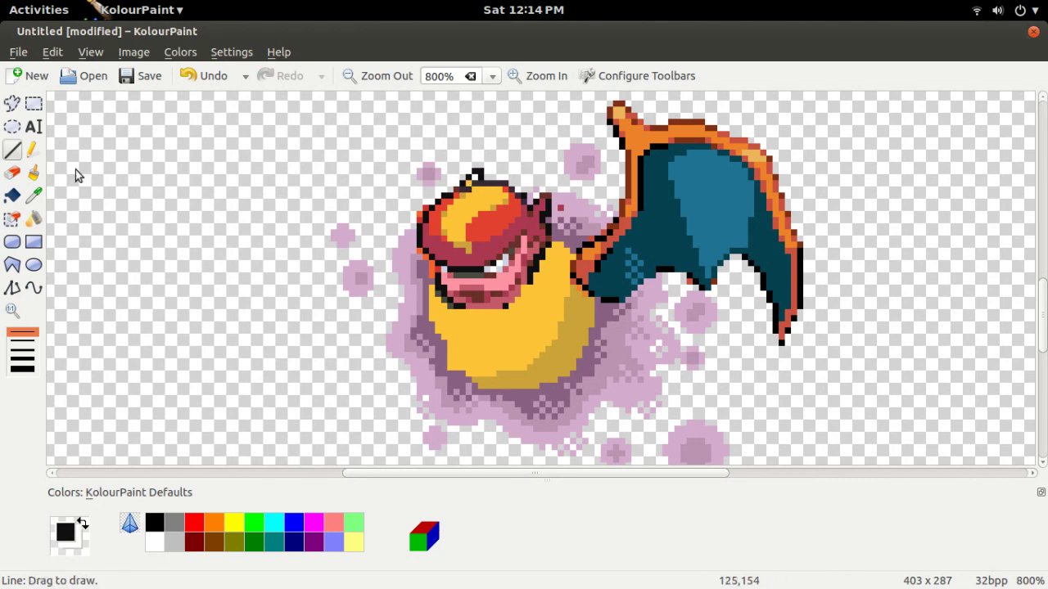
Colour the inside of the small spike with the Pen, using dark red sampled from the head
click(33, 197)
click(518, 225)
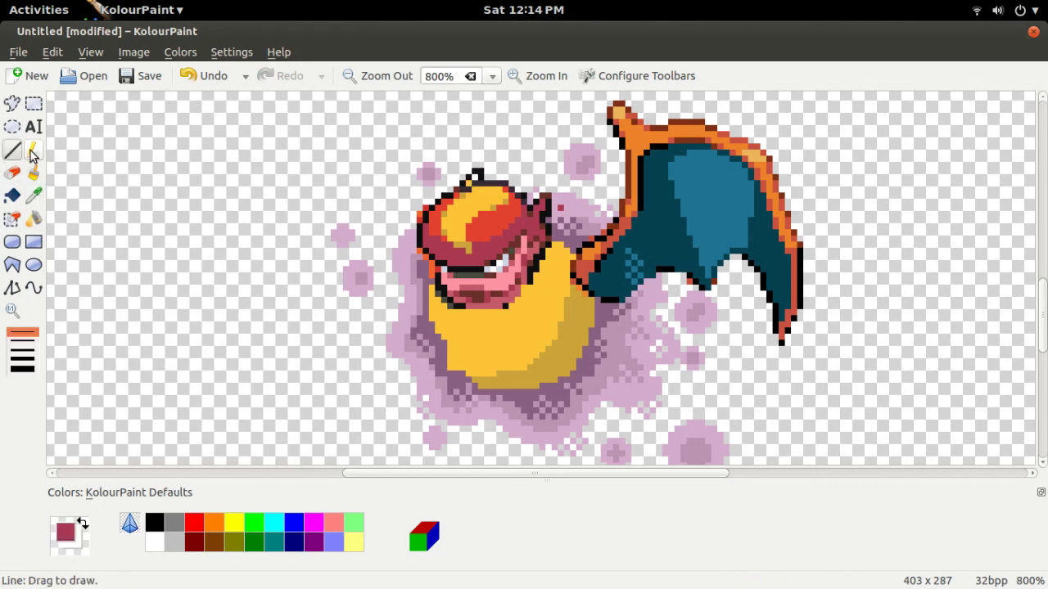
key(p)
drag(475, 178, 468, 185)
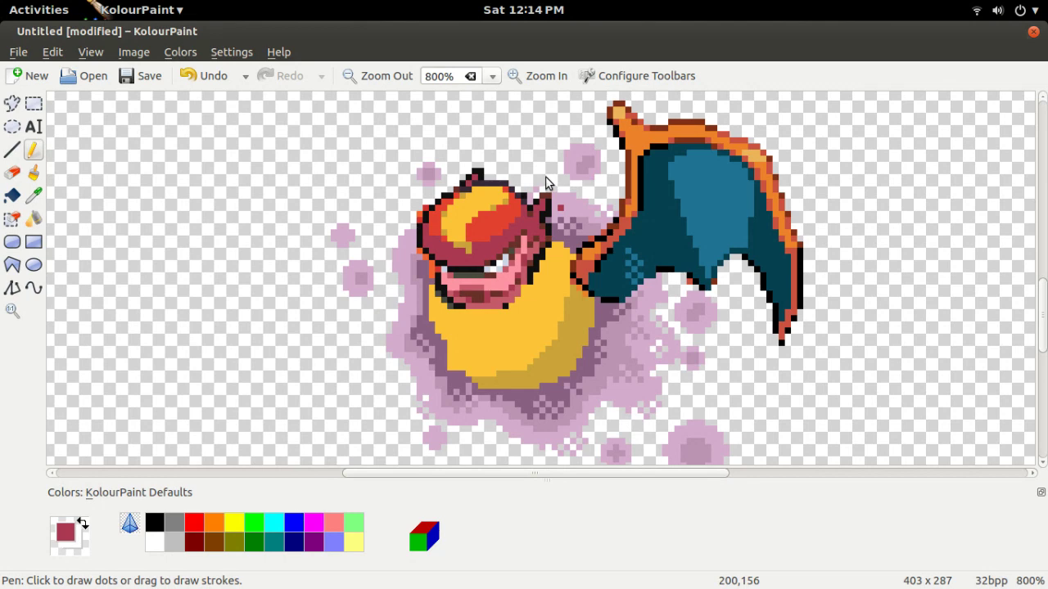
Lasso Kabutops' head with a free-form selection and copy it
scroll(499, 236, up, 10)
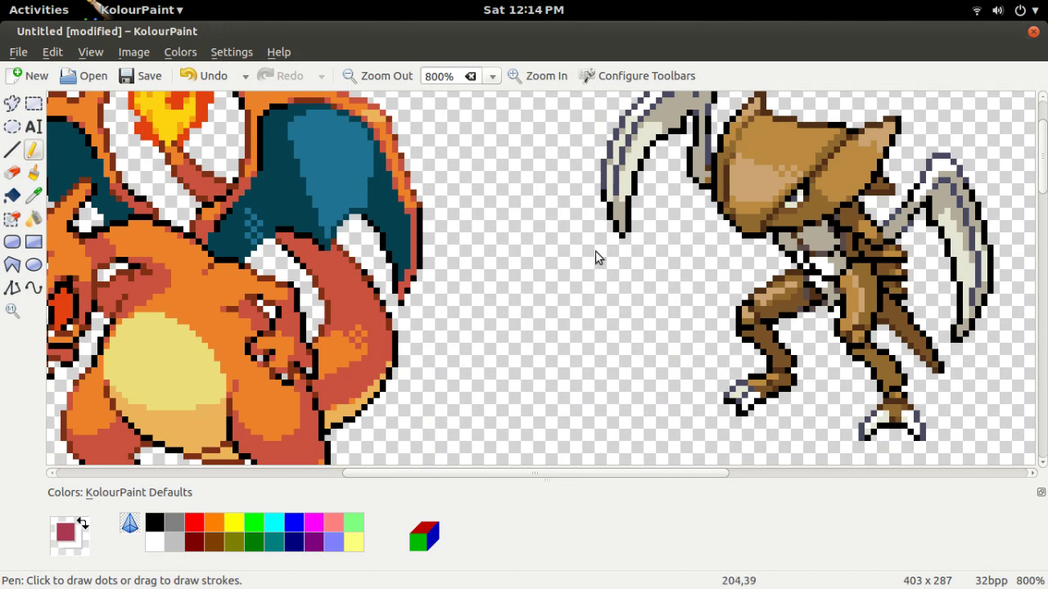
click(12, 103)
scroll(613, 252, up, 1)
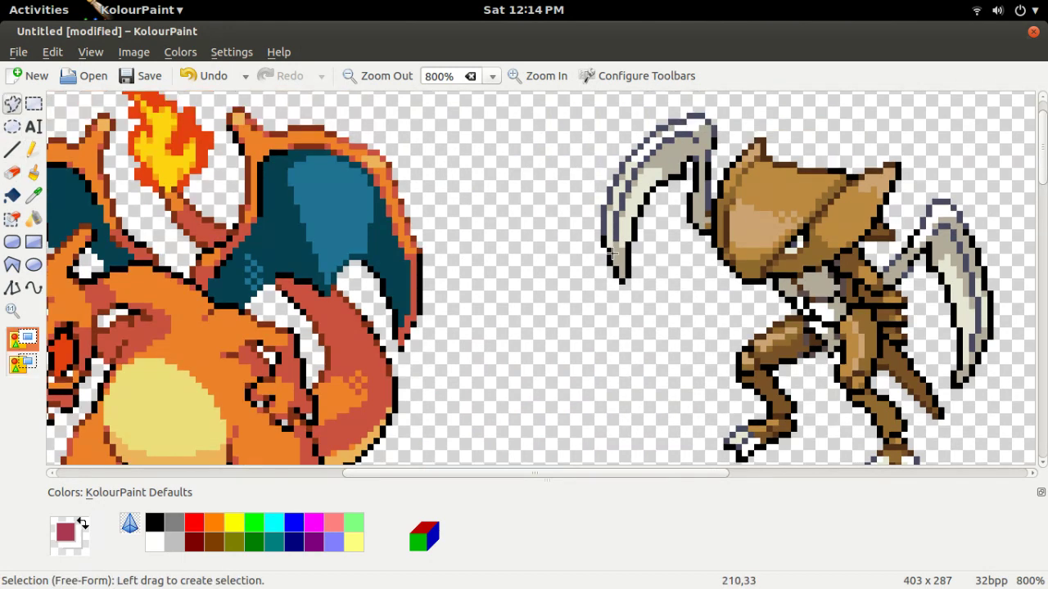
drag(469, 476, 630, 458)
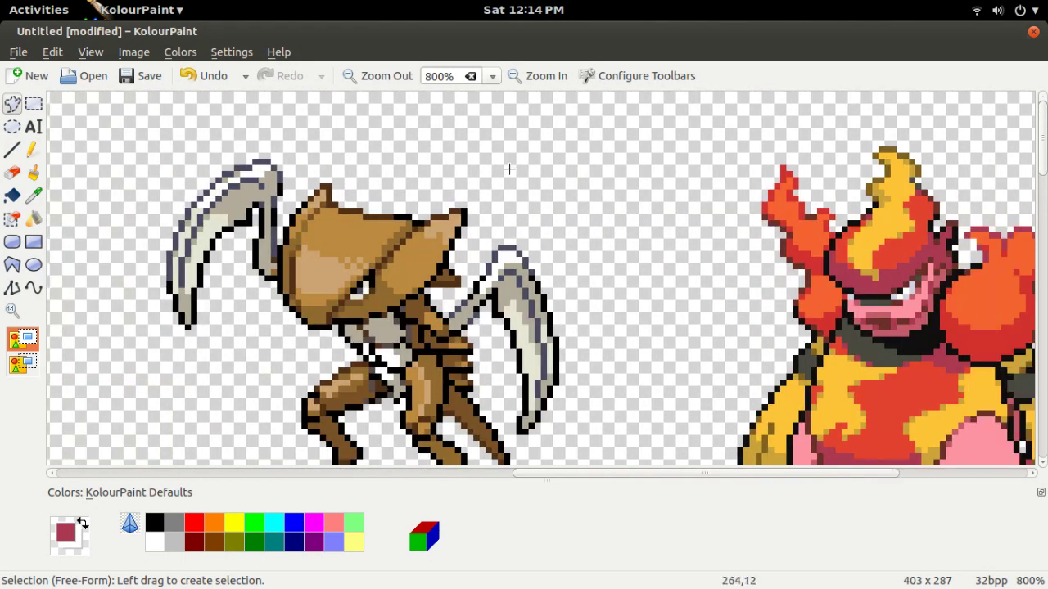
drag(483, 223, 383, 314)
mouse_move(283, 326)
mouse_down()
mouse_move(268, 290)
mouse_move(280, 235)
mouse_move(303, 182)
mouse_move(340, 149)
mouse_move(383, 145)
mouse_move(451, 163)
mouse_move(508, 194)
mouse_up()
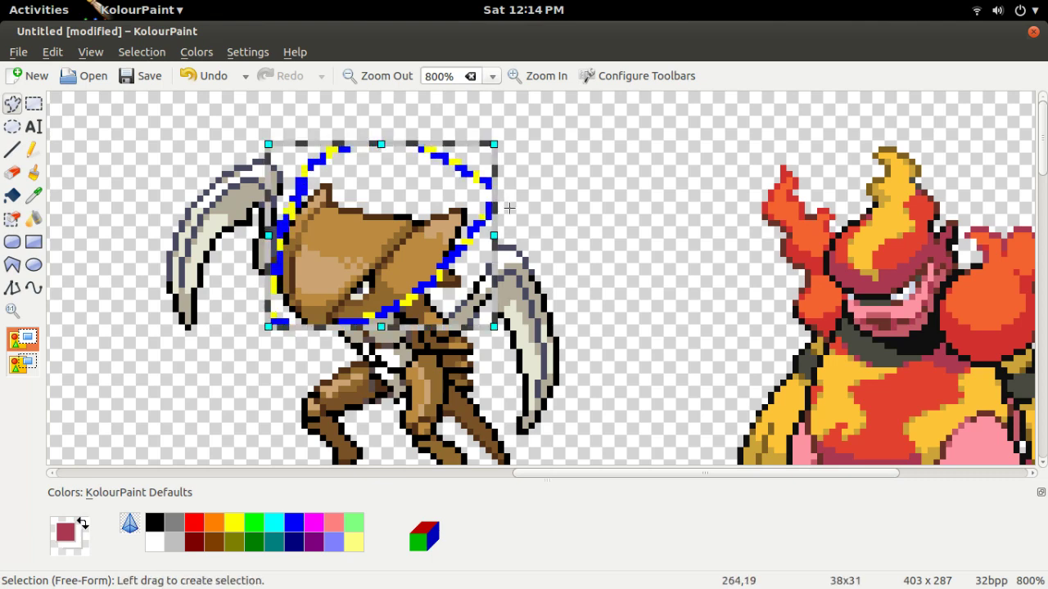
Paste Kabutops' head and place it as a helmet over the upper part of Magmortar's head, leaving the mouth and eye visible
scroll(428, 297, down, 10)
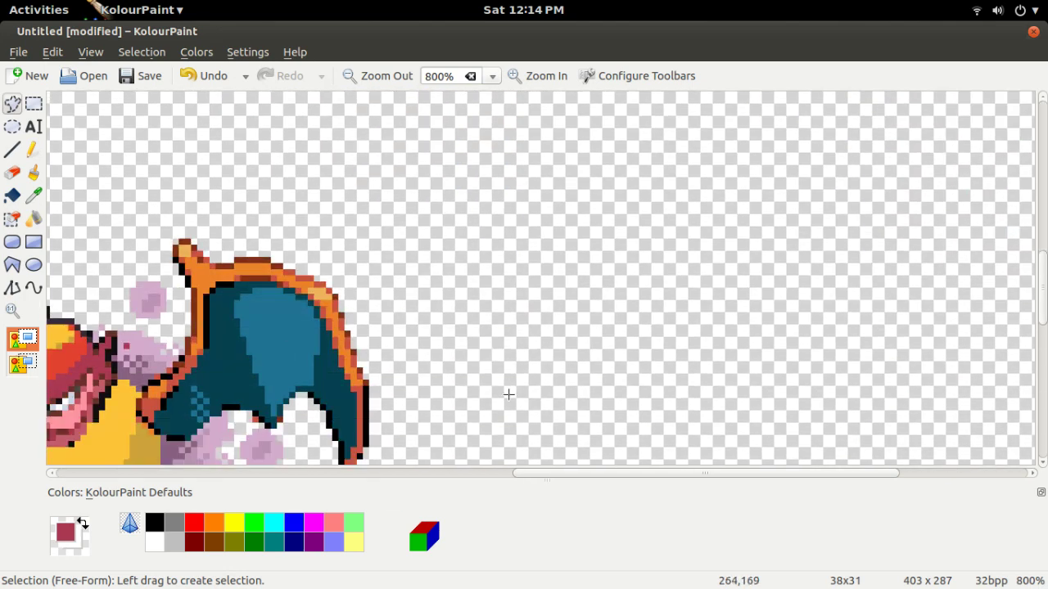
scroll(509, 395, down, 2)
drag(550, 477, 398, 459)
key(ctrl+v)
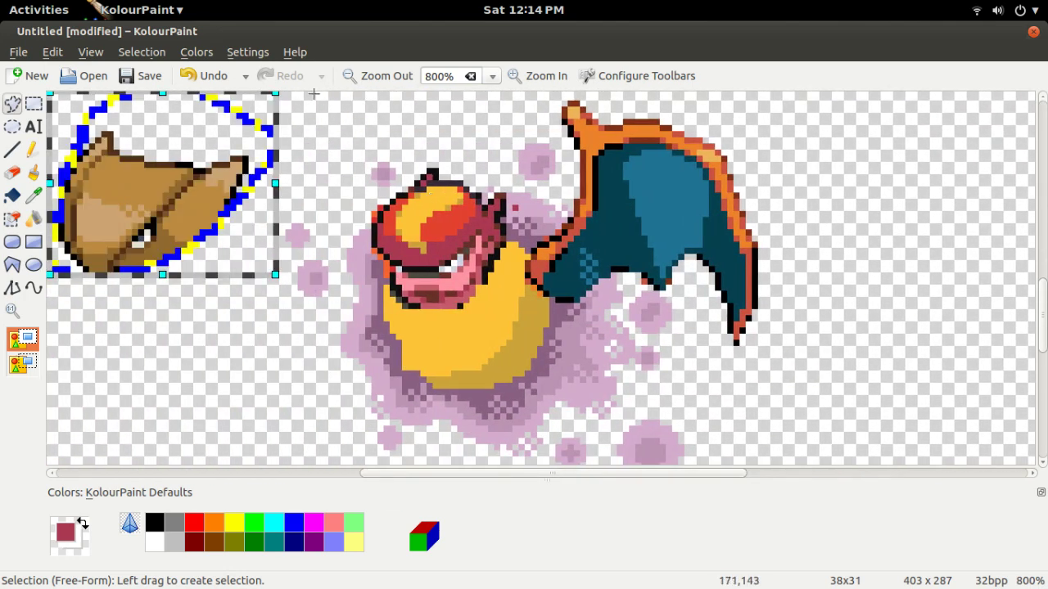
drag(165, 219, 467, 218)
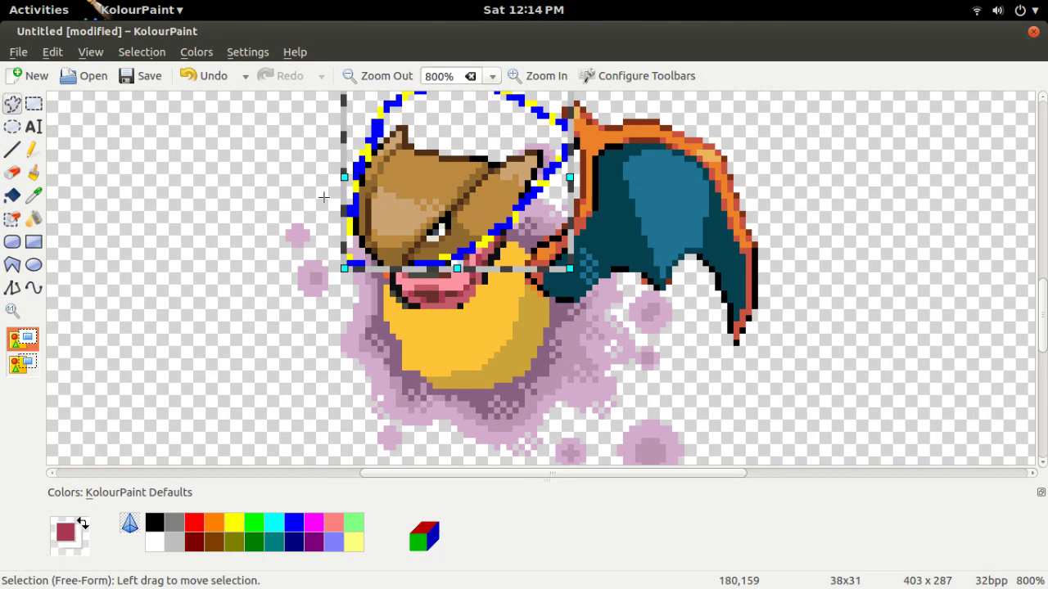
Paint over the helmet's white eye with a small round brush in the dark brown sampled beside it
click(33, 195)
click(452, 234)
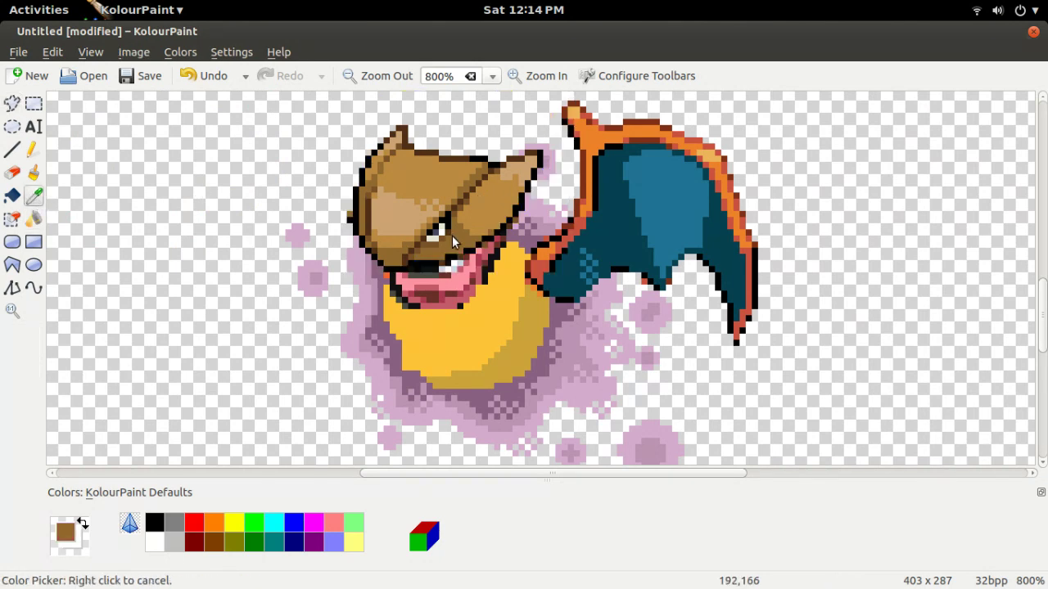
click(34, 172)
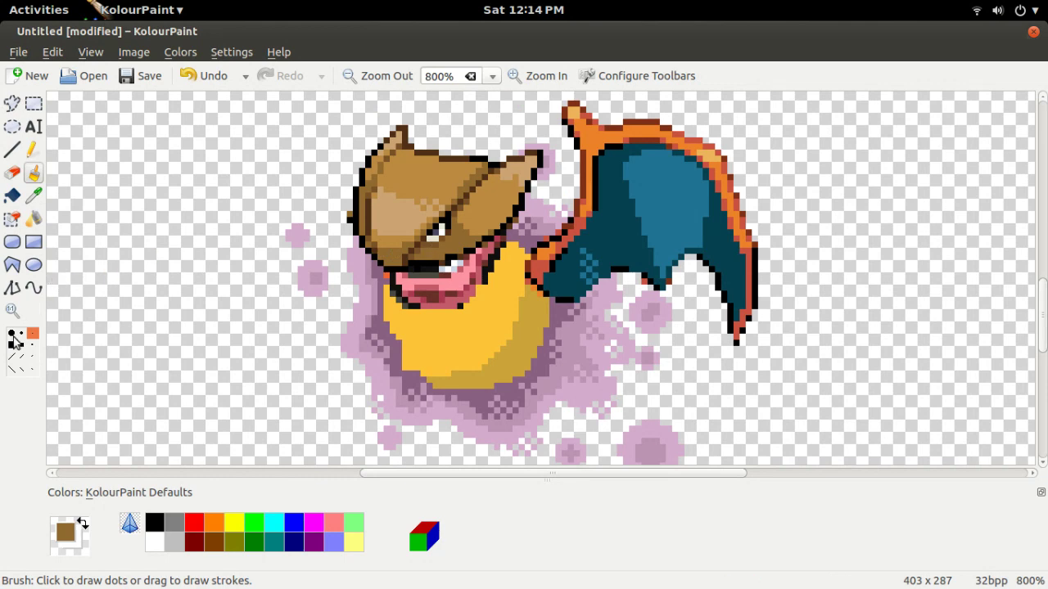
click(21, 334)
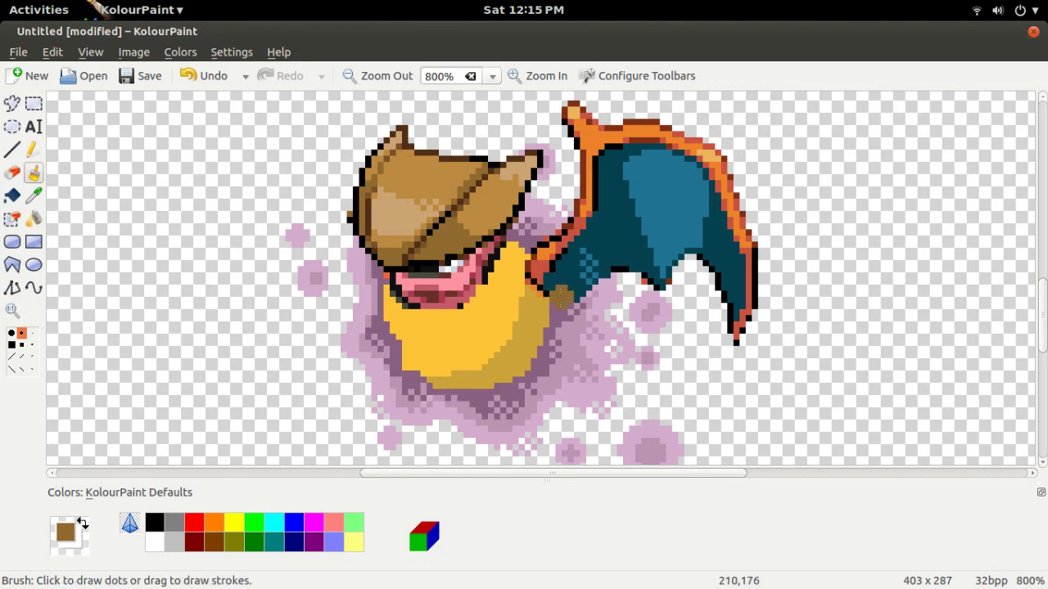
Recolour the white pixels of the eye below the helmet with bright red and dark red flood fills
click(197, 528)
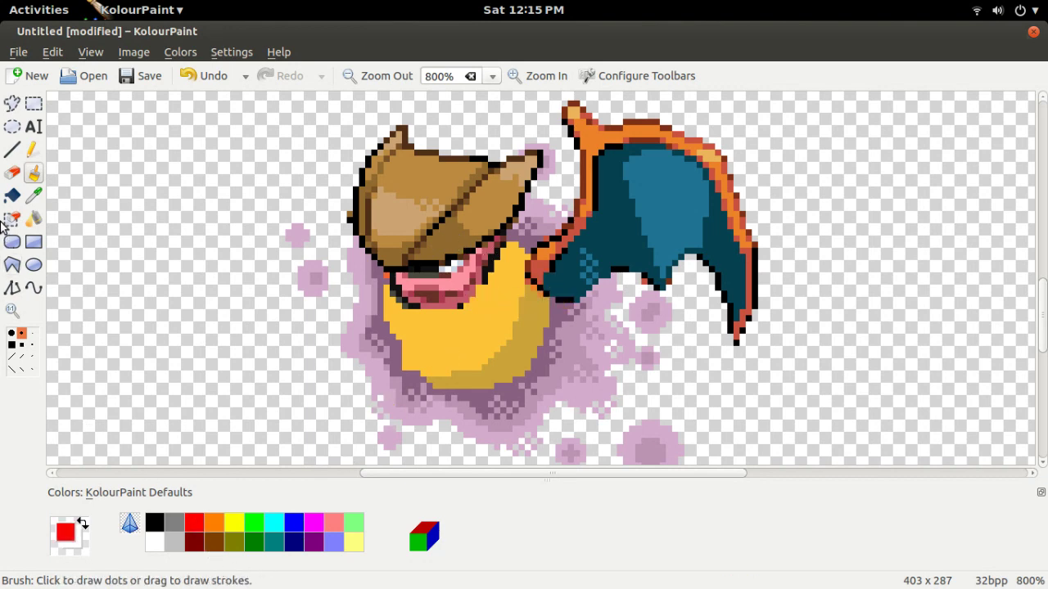
click(11, 195)
click(452, 267)
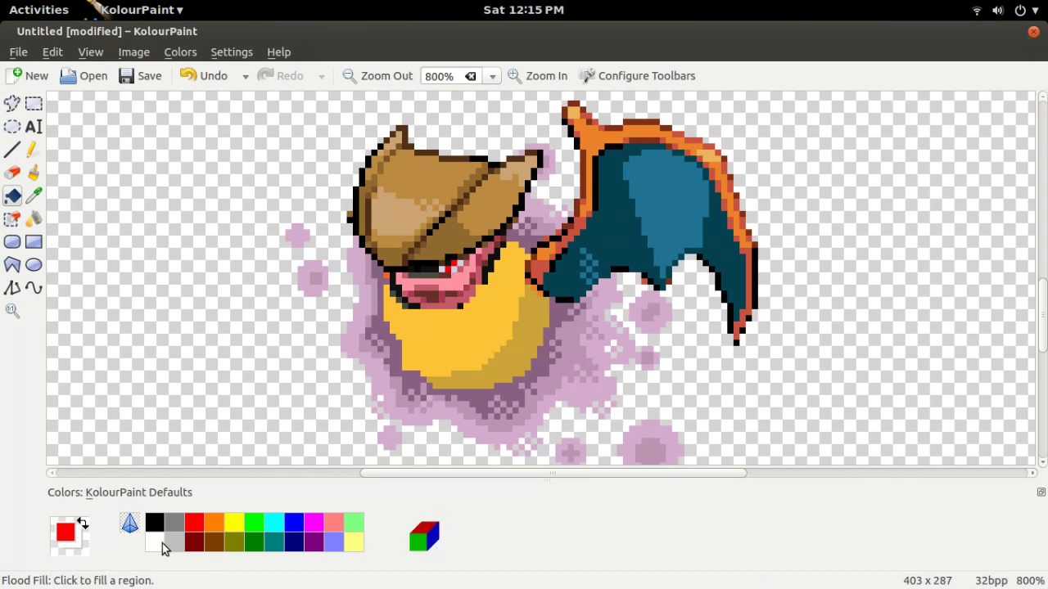
click(196, 541)
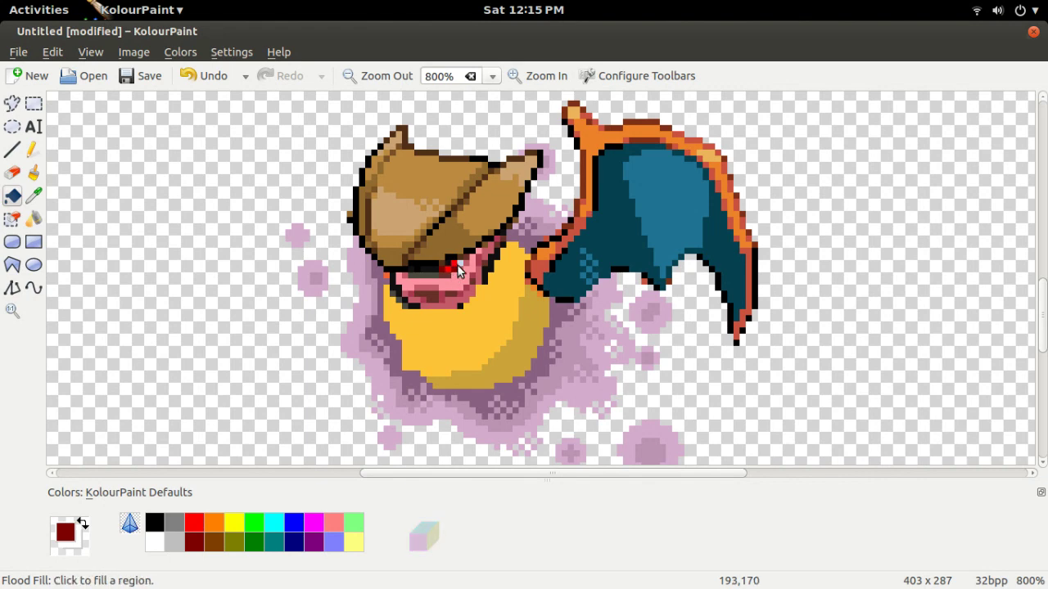
Flood-fill the large yellow area of the body with the medium brown sampled from the helmet
click(367, 74)
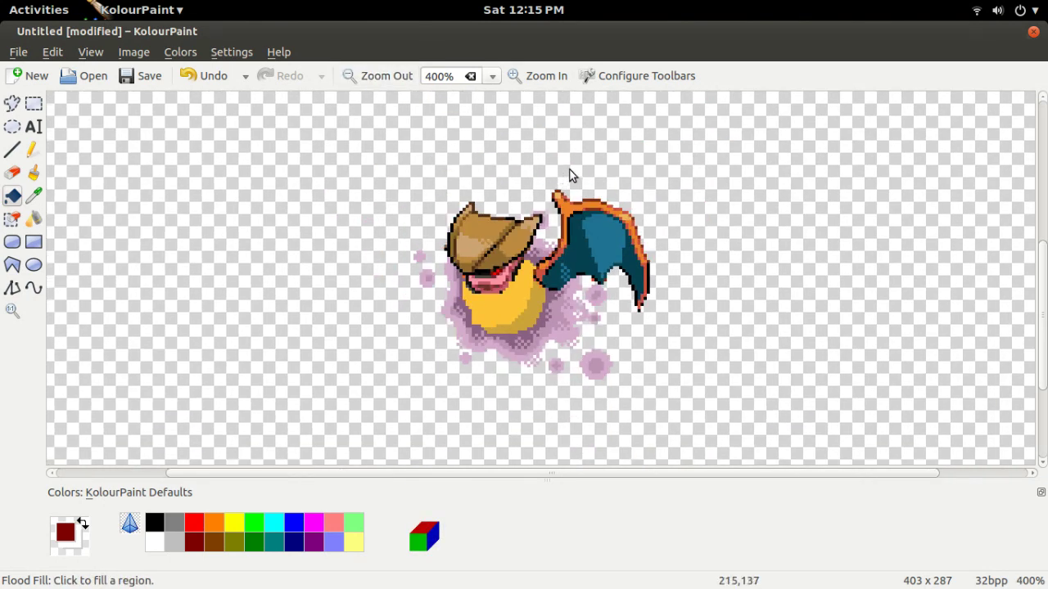
click(559, 75)
click(559, 75)
click(560, 74)
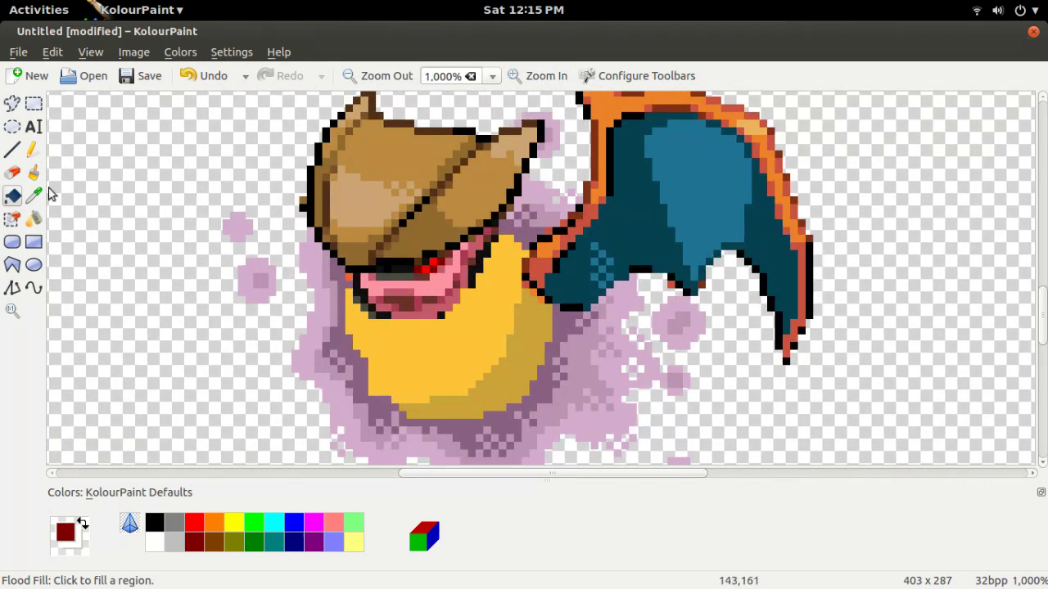
click(37, 195)
click(421, 162)
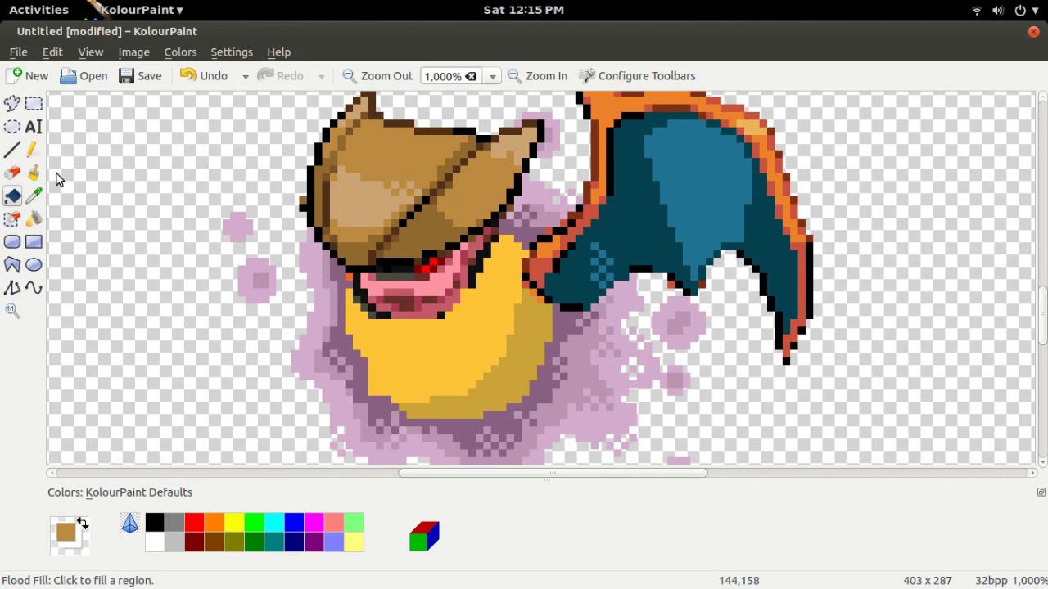
click(452, 331)
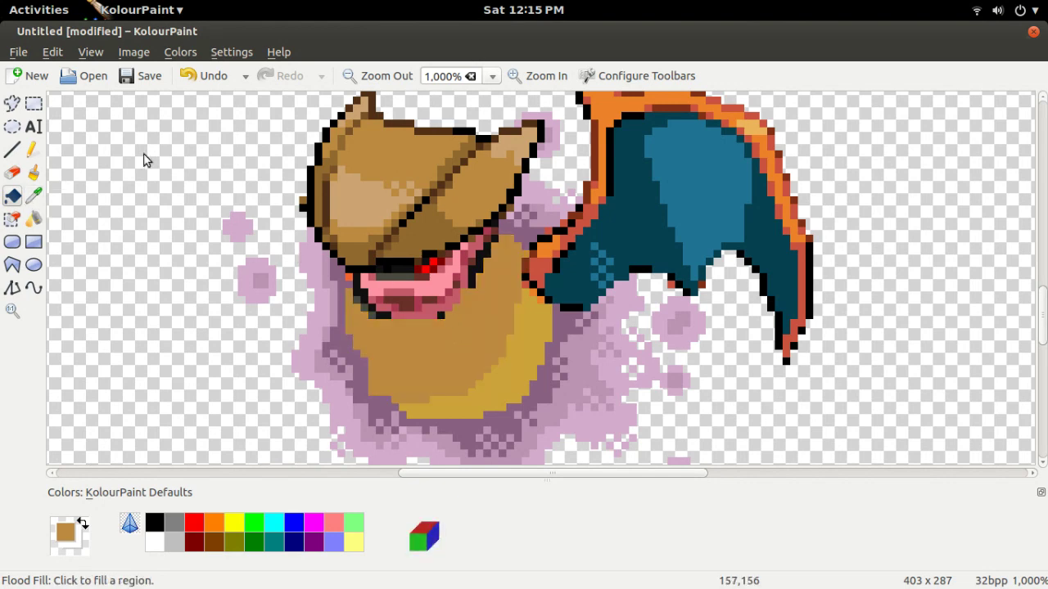
Flood-fill the body's dark yellow shading and the red at the wing's base with the darker brown sampled from the helmet
click(34, 195)
click(420, 222)
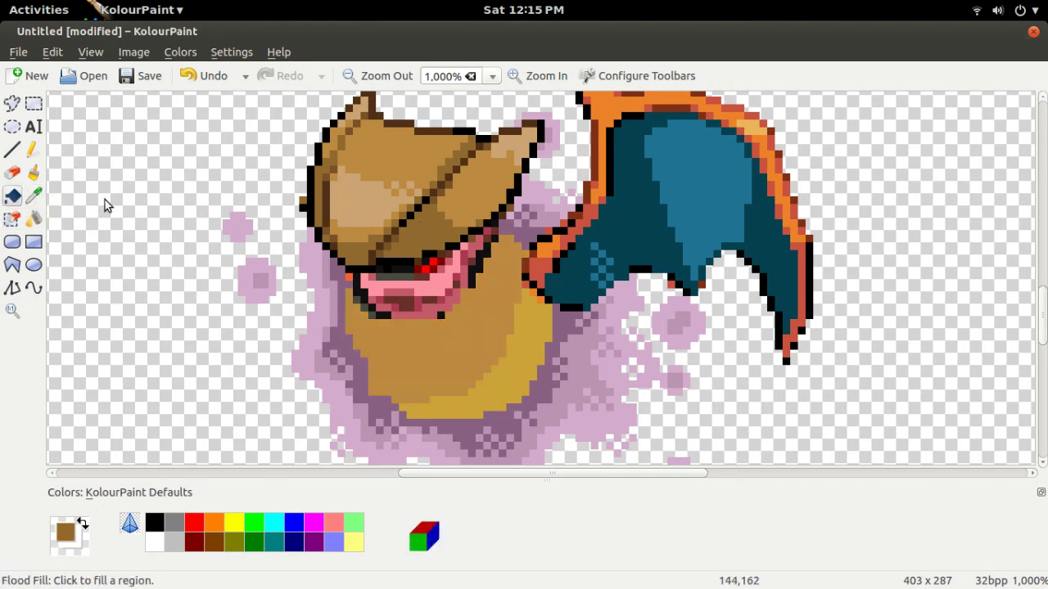
click(530, 324)
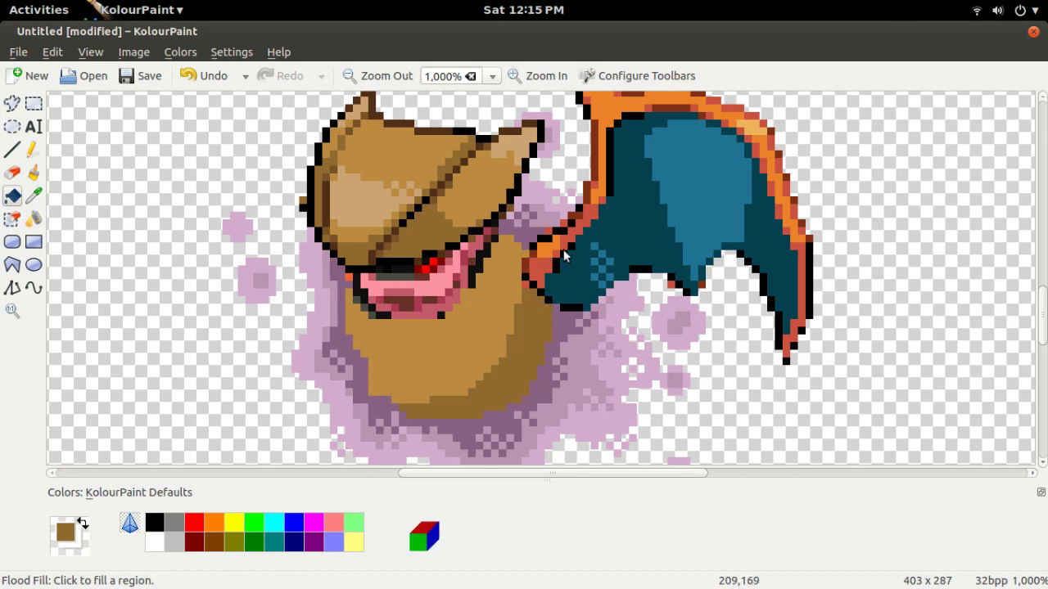
click(546, 272)
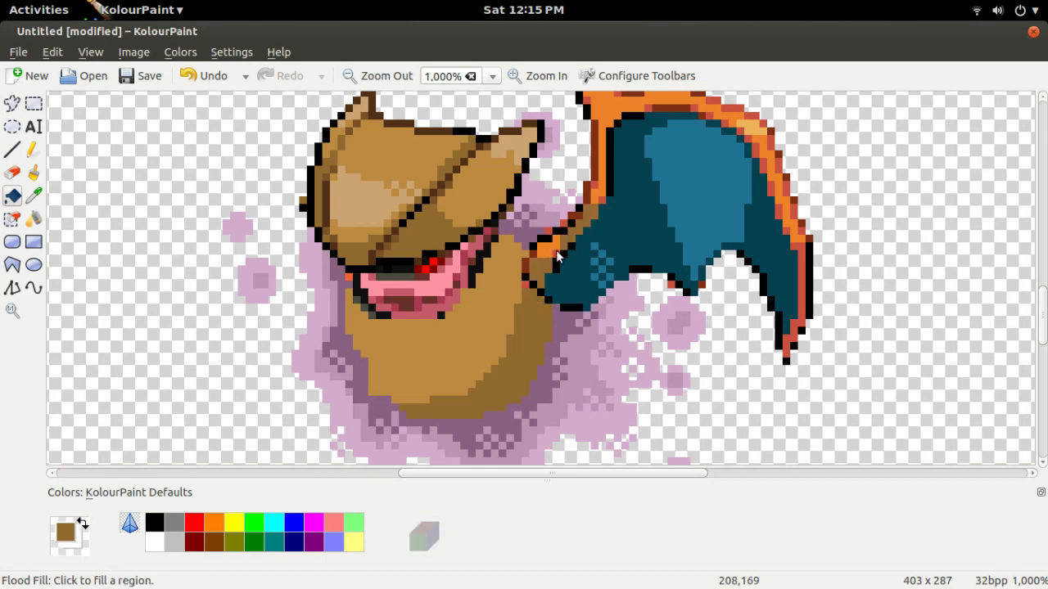
click(522, 282)
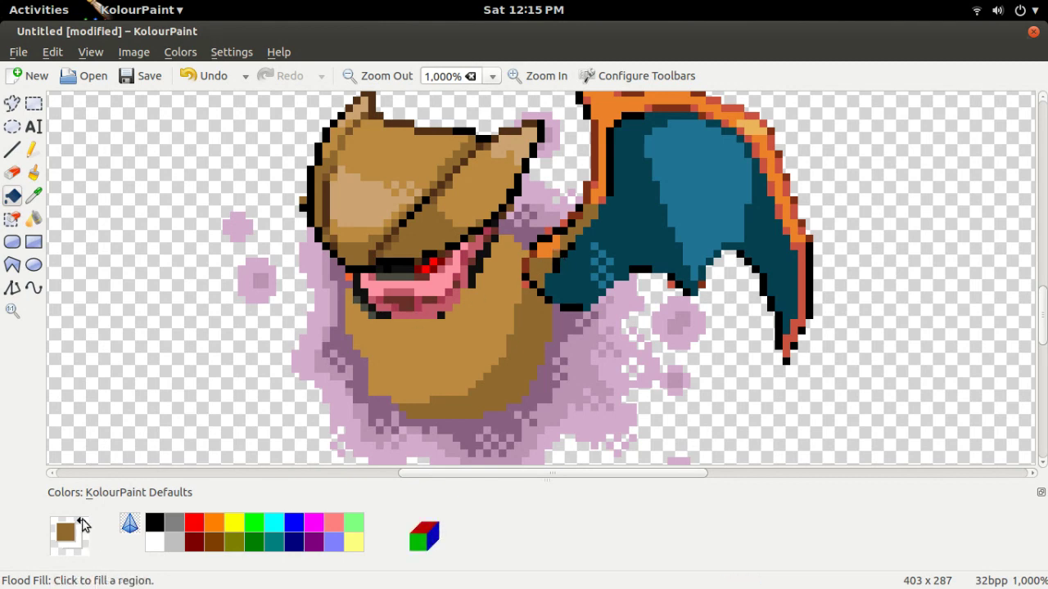
Replace the remaining red shading on the wing with the same darker brown, using the Color Eraser at its largest size
click(84, 528)
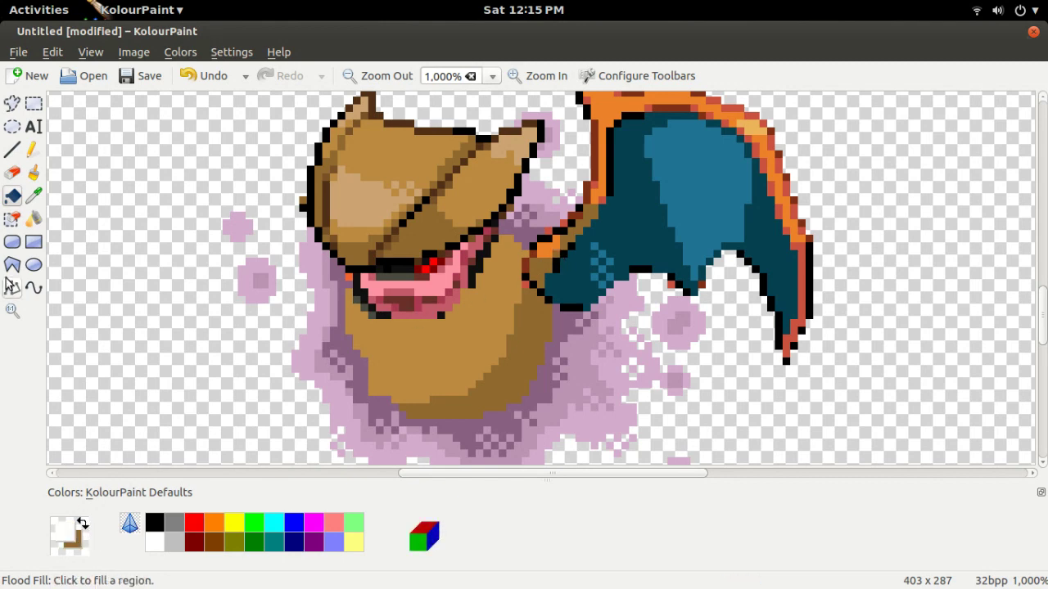
click(34, 196)
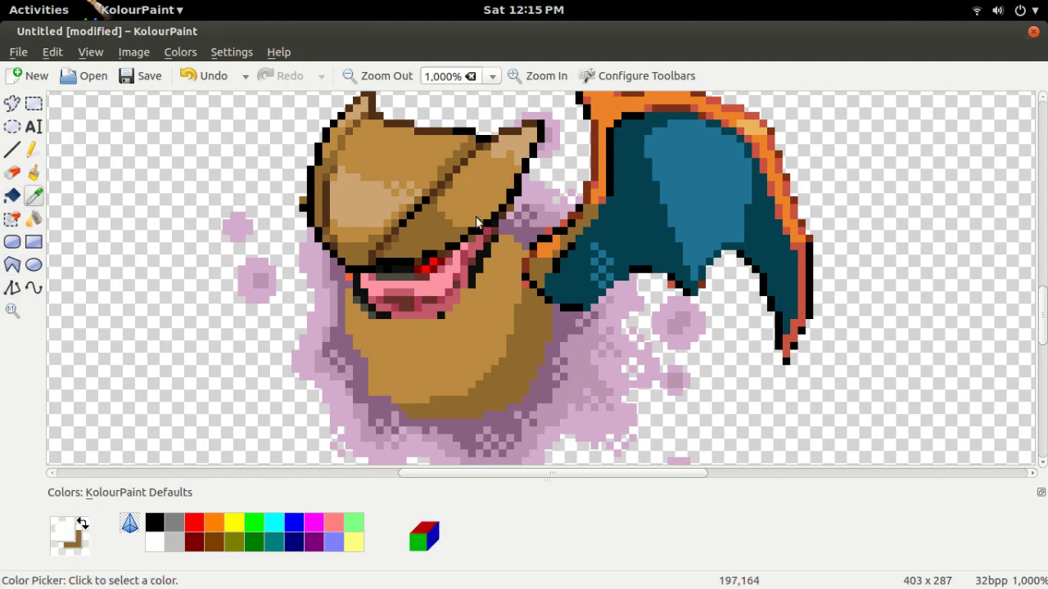
click(762, 170)
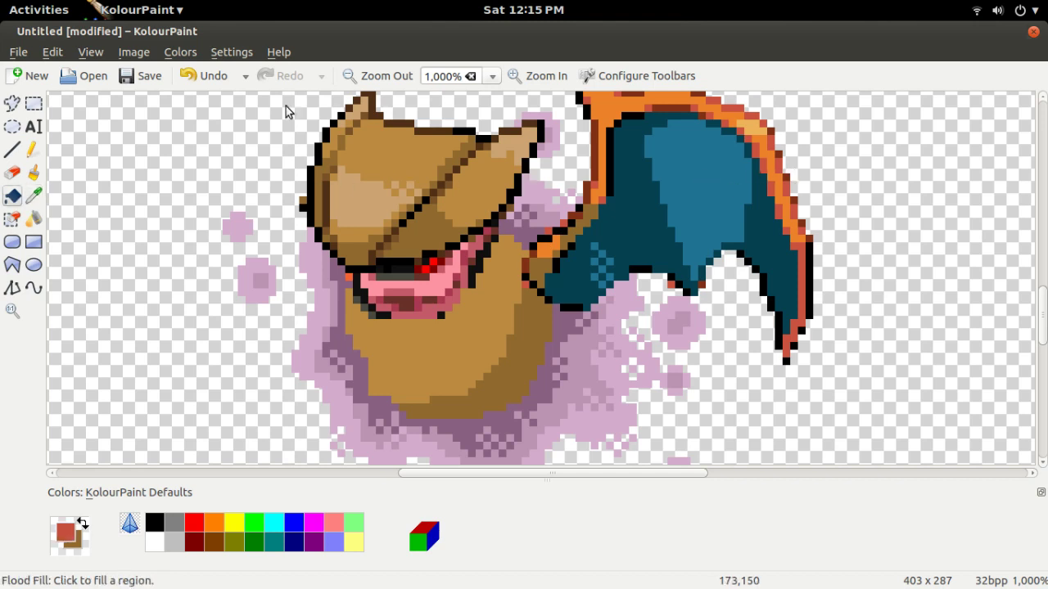
click(367, 75)
click(368, 76)
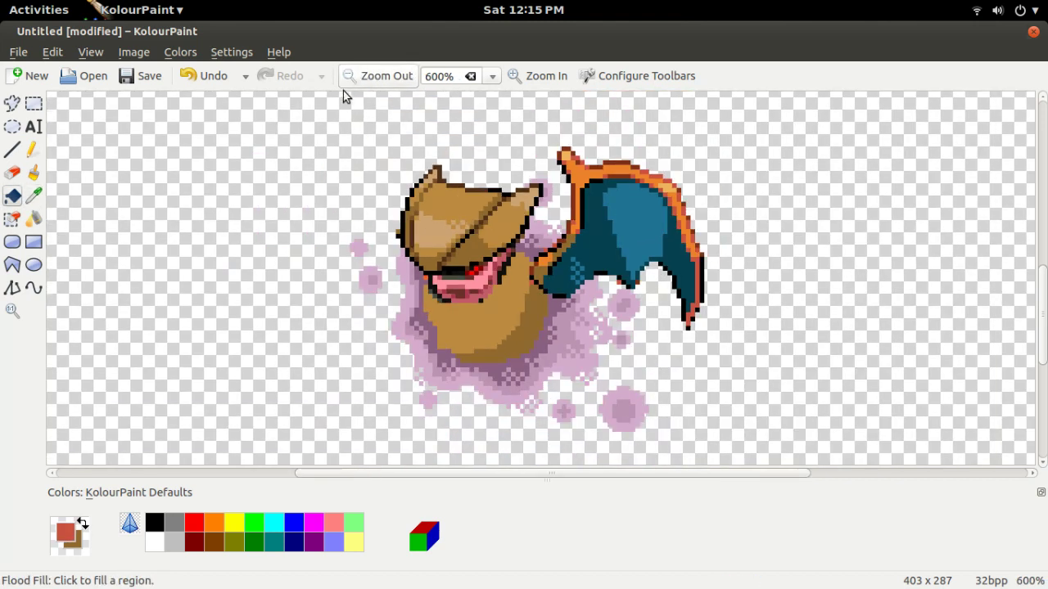
click(18, 221)
click(22, 363)
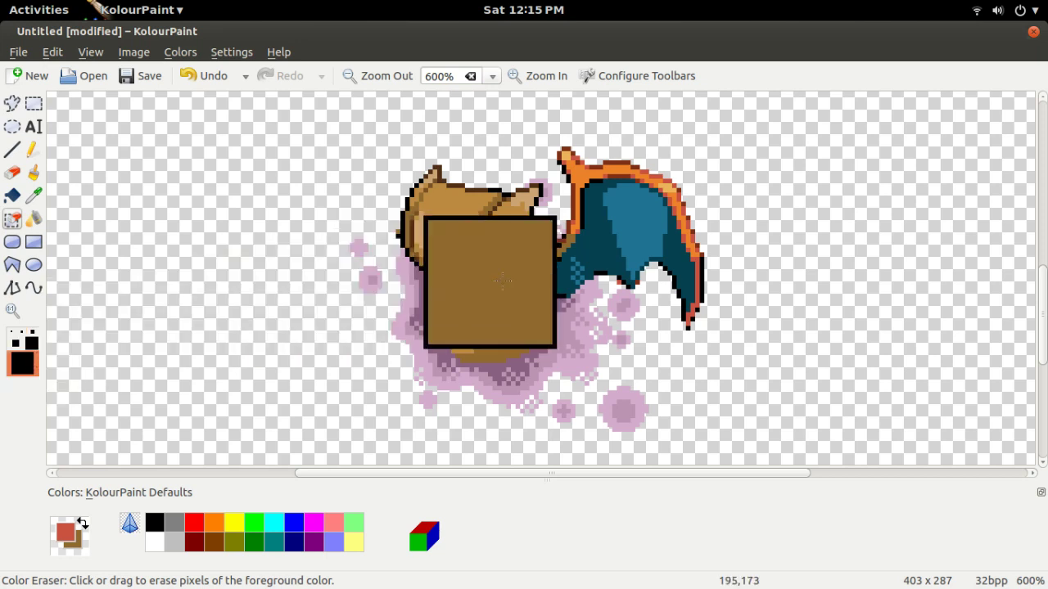
drag(424, 284, 632, 190)
mouse_move(549, 305)
mouse_down()
mouse_move(542, 349)
mouse_move(767, 406)
mouse_move(711, 324)
mouse_up()
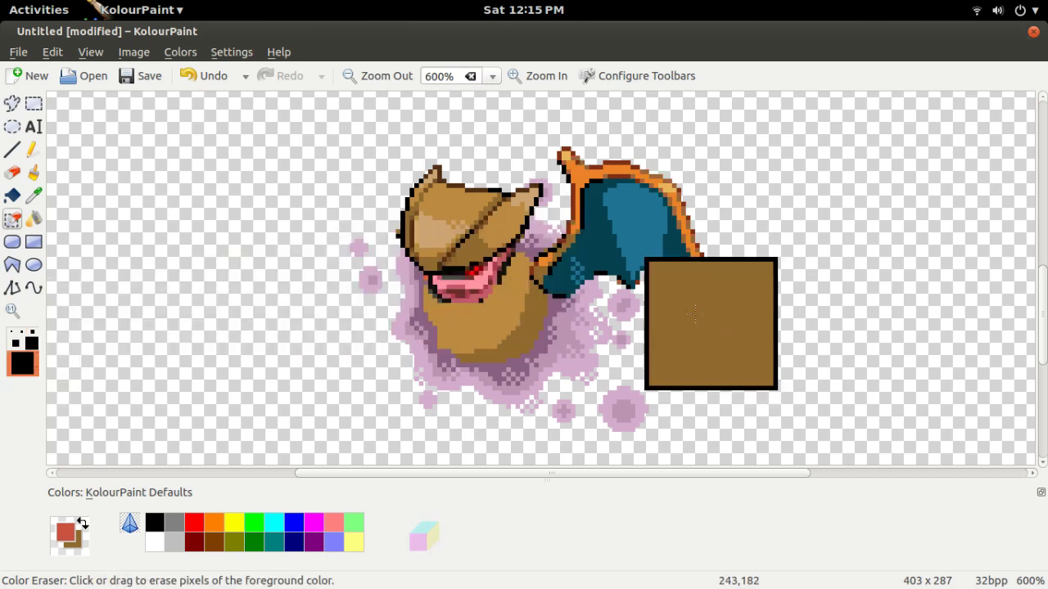
Replace the wing's orange with the medium brown sampled from the helmet, using the Color Eraser
click(33, 196)
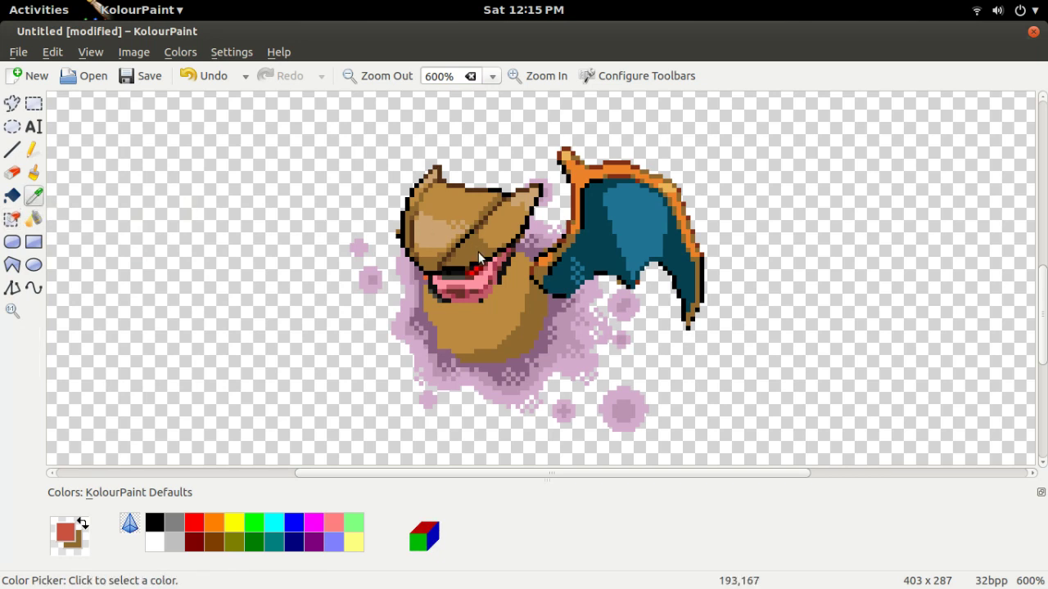
click(500, 225)
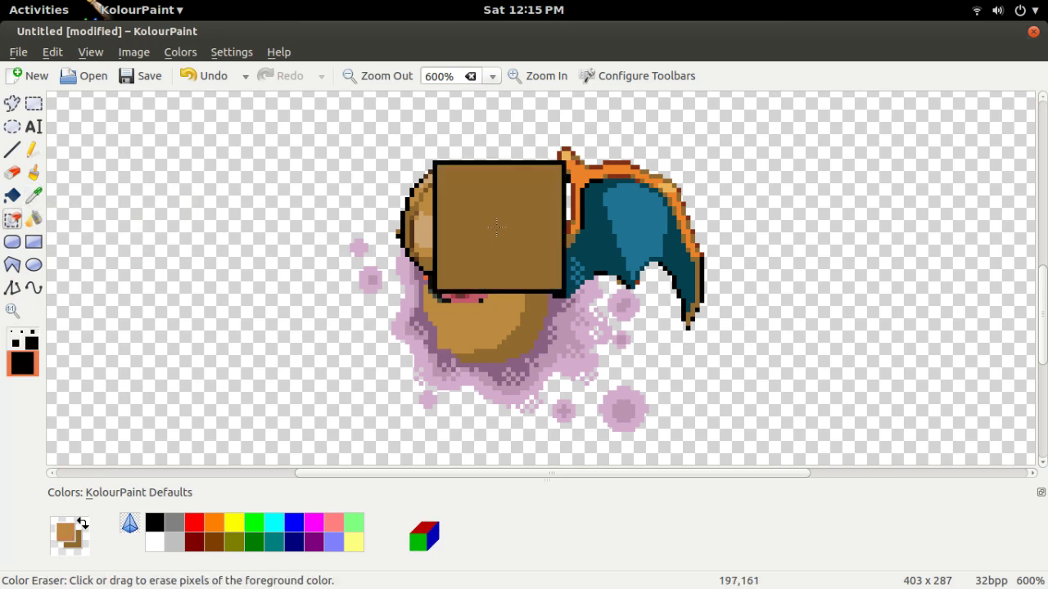
click(83, 525)
click(33, 197)
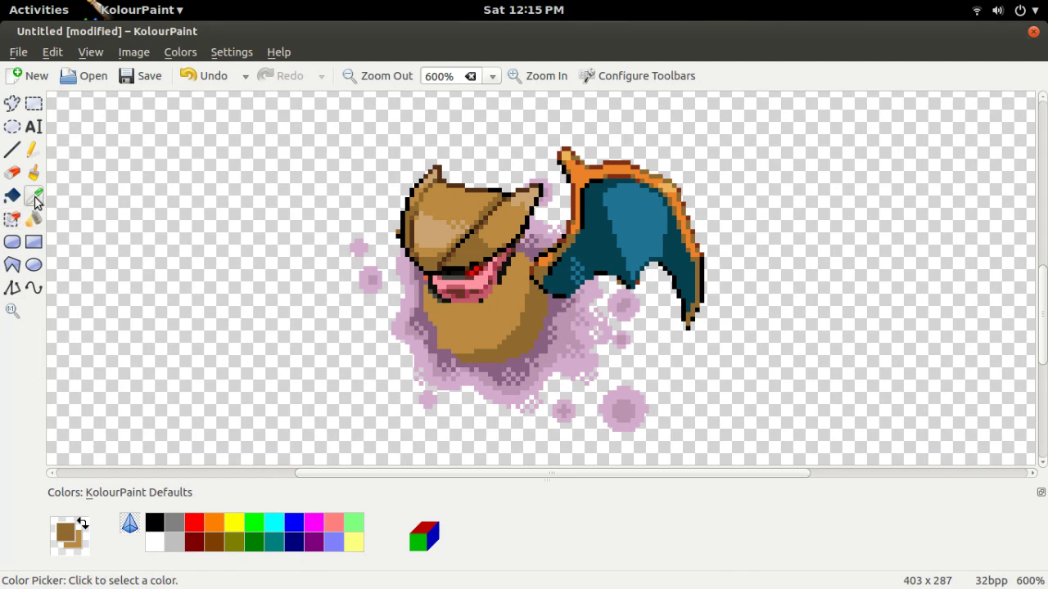
click(567, 181)
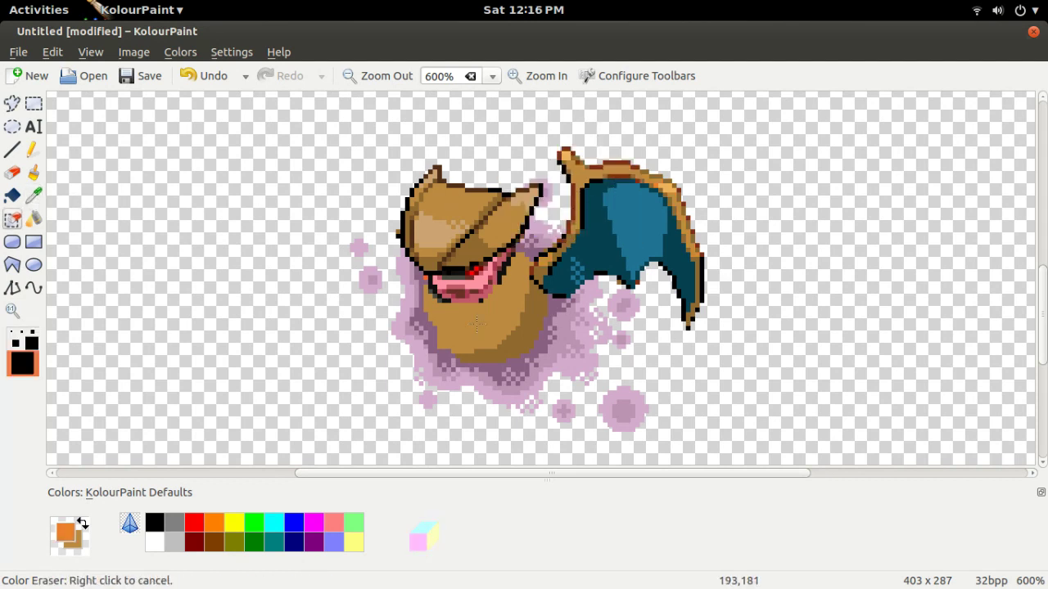
drag(694, 349, 693, 342)
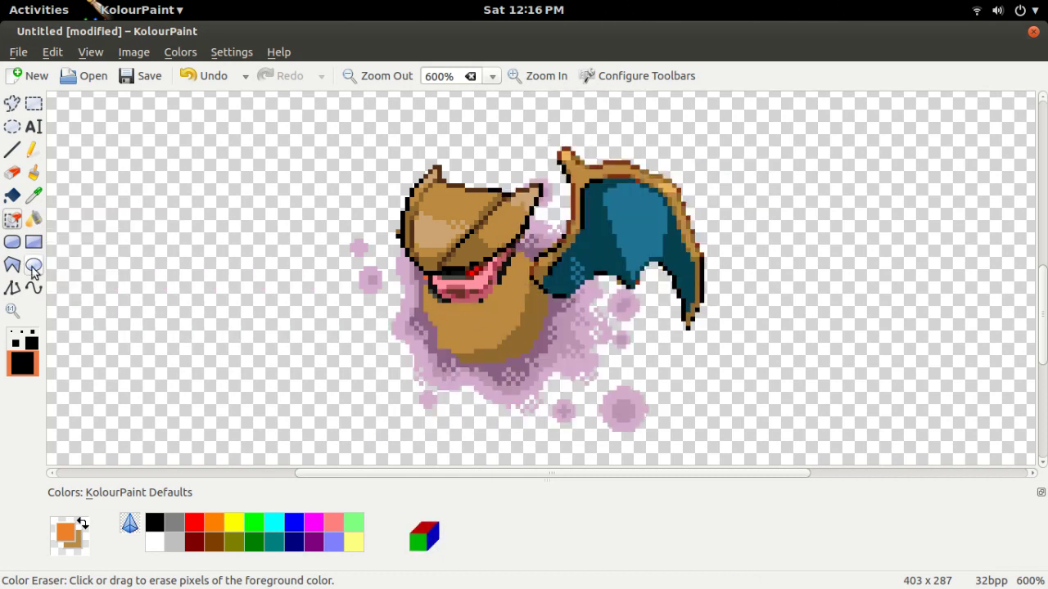
Replace the lighter blue of the wing membrane with the light pink sampled from the mouth, using the Color Eraser
click(34, 197)
click(479, 282)
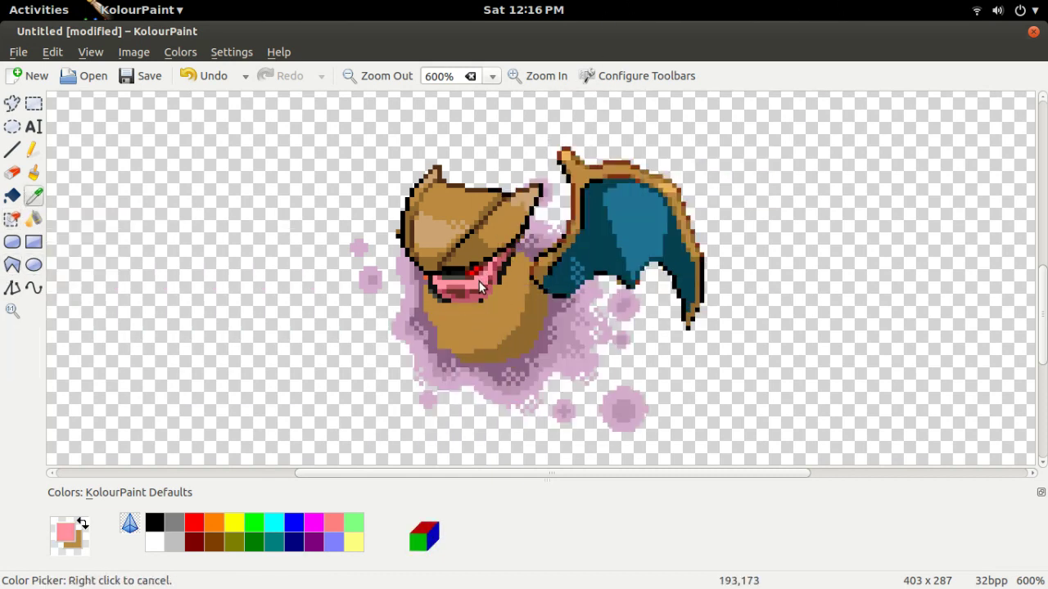
click(84, 523)
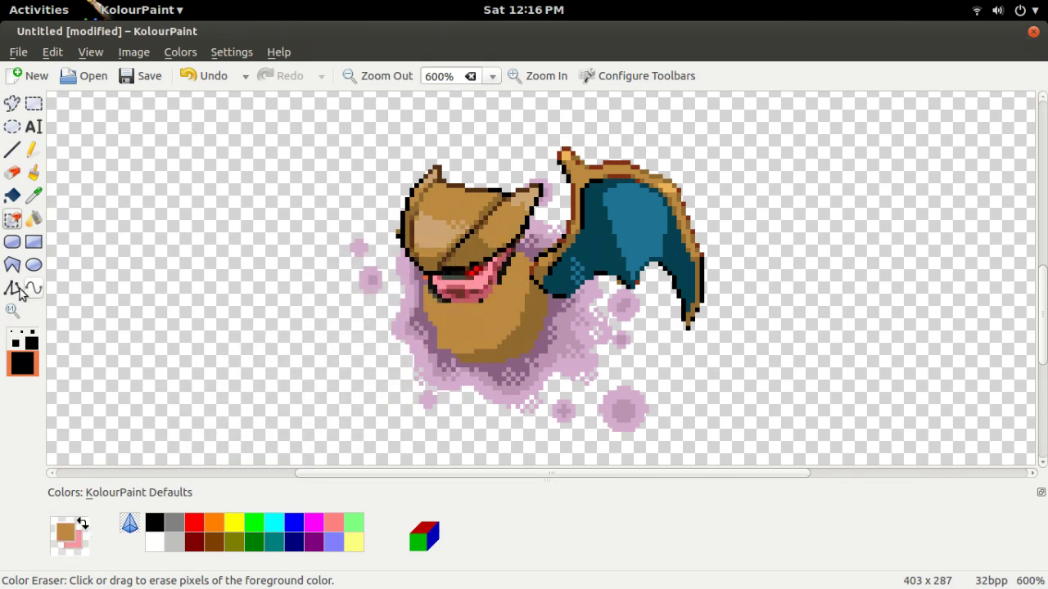
click(33, 197)
click(658, 231)
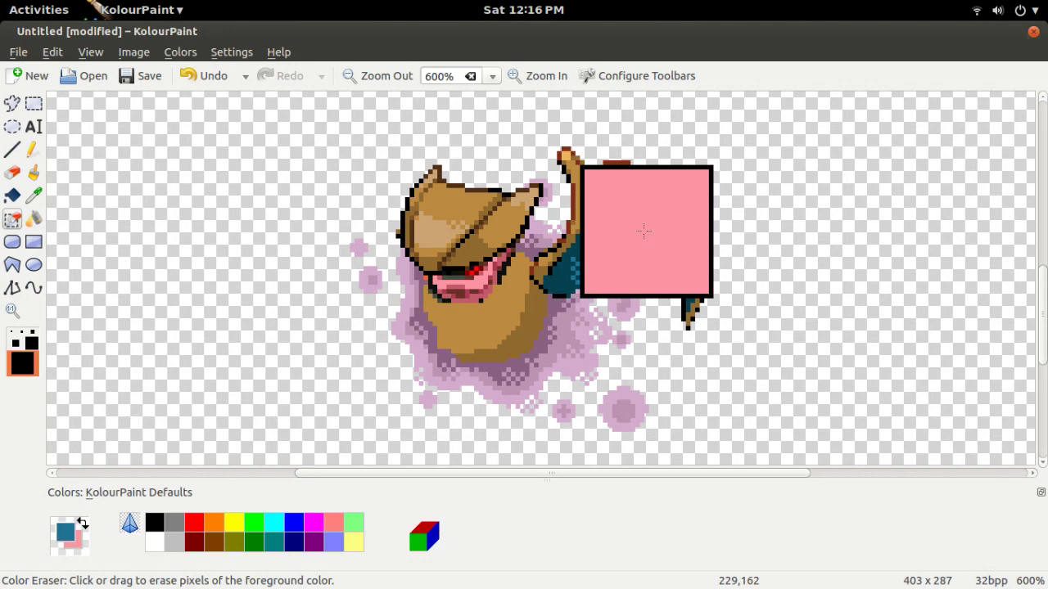
drag(644, 230, 631, 230)
drag(733, 303, 707, 305)
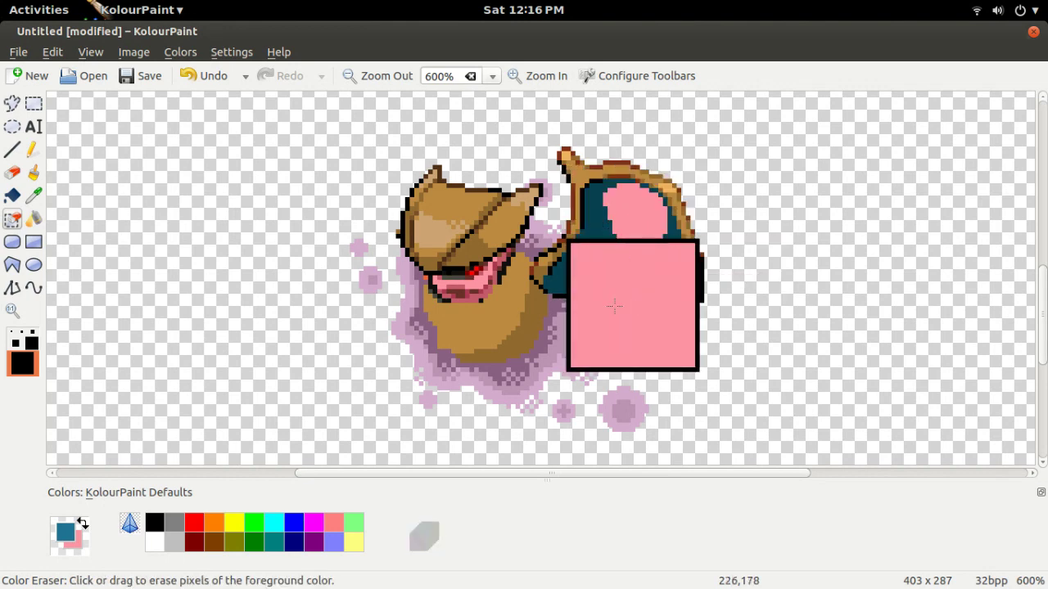
Replace the dark teal of the wing membrane with the darker pink sampled from the mouth, using the Color Eraser
click(34, 197)
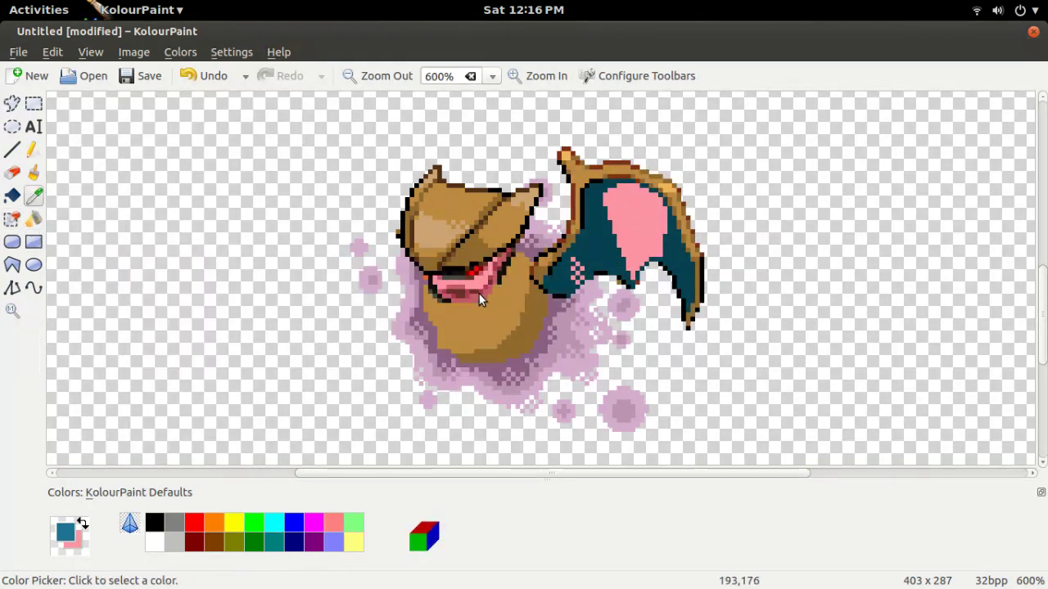
click(477, 296)
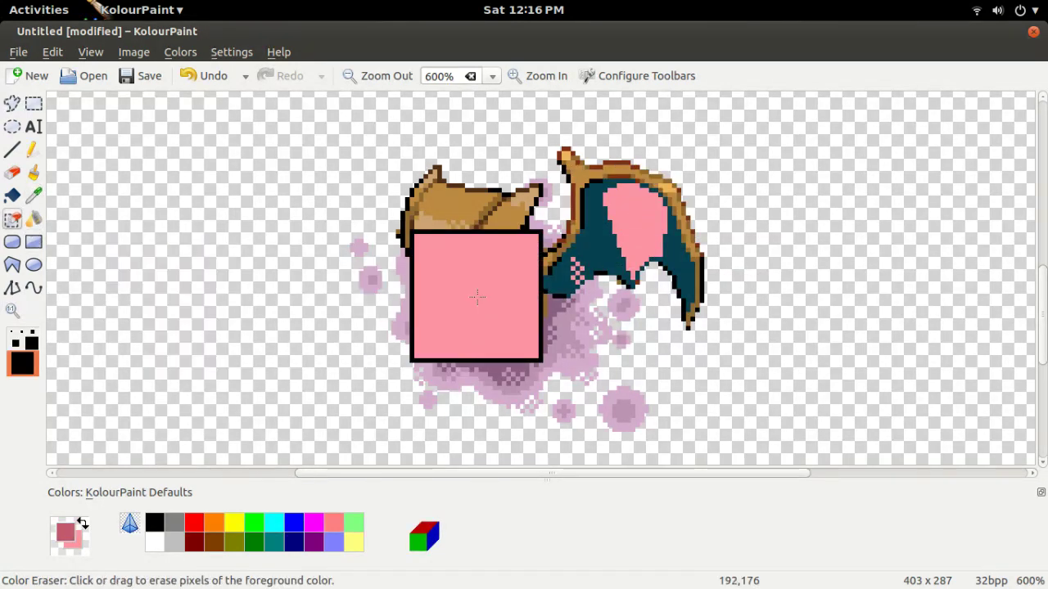
click(83, 524)
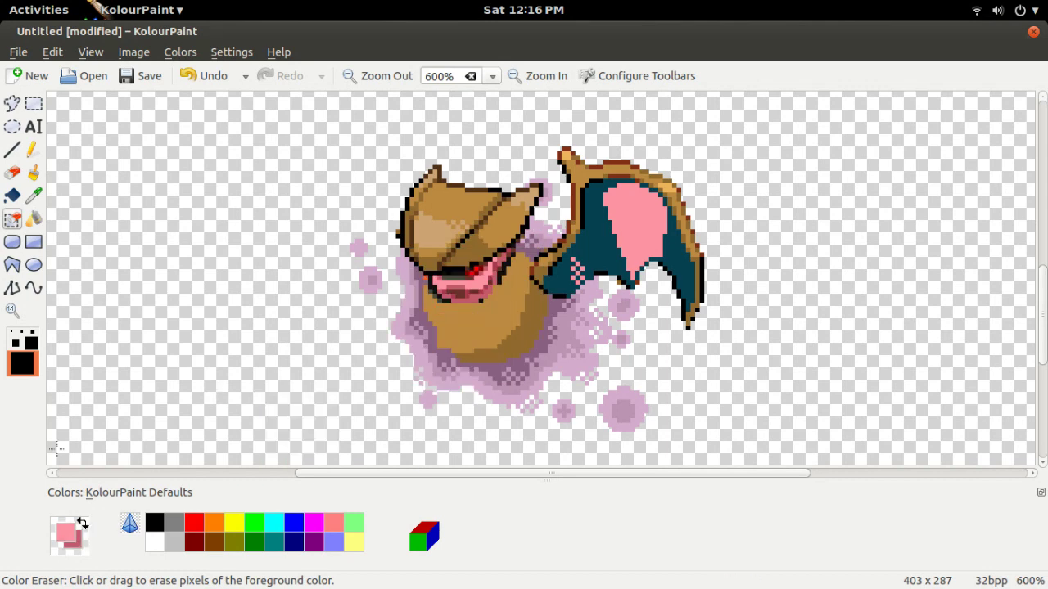
click(34, 196)
click(589, 261)
mouse_move(589, 261)
mouse_down()
mouse_move(699, 247)
mouse_move(688, 333)
mouse_up()
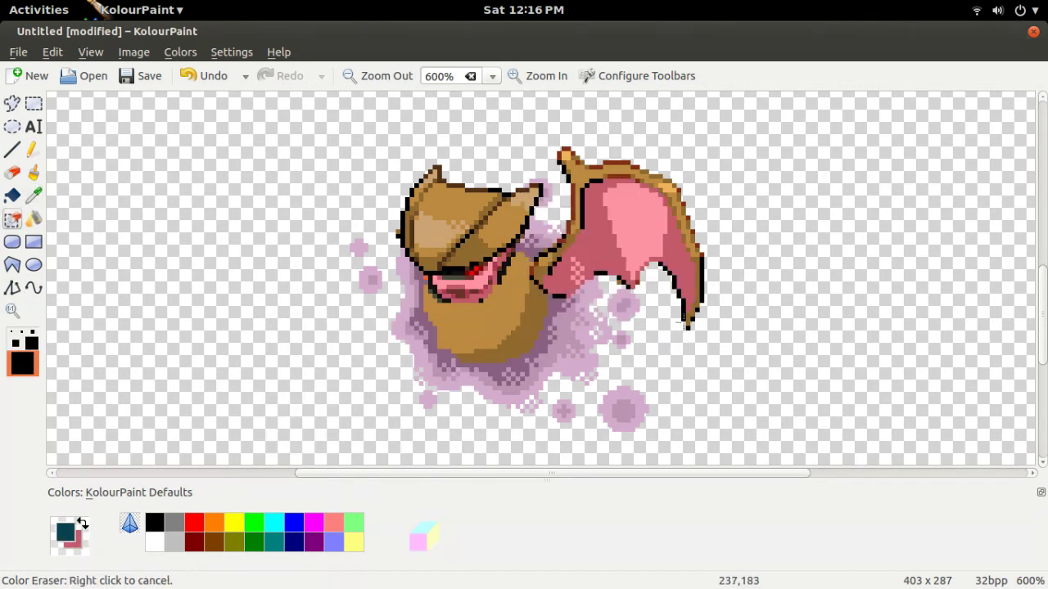
drag(527, 210, 467, 210)
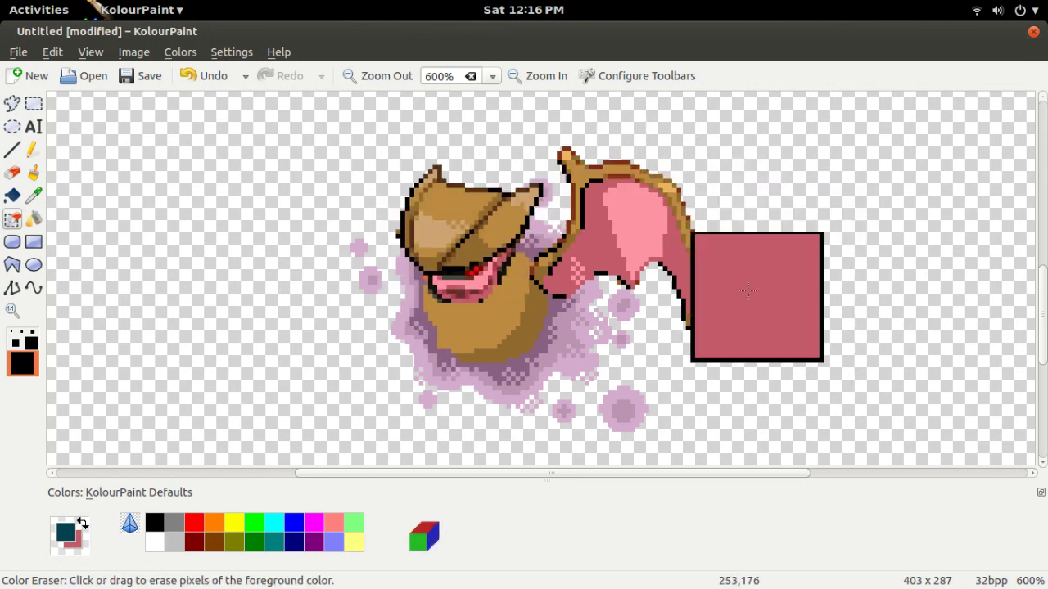
Outline the brown body in black with the thinnest line, from below the mouth around the underside and along the upper edge beside the wing
click(537, 76)
click(537, 75)
click(537, 75)
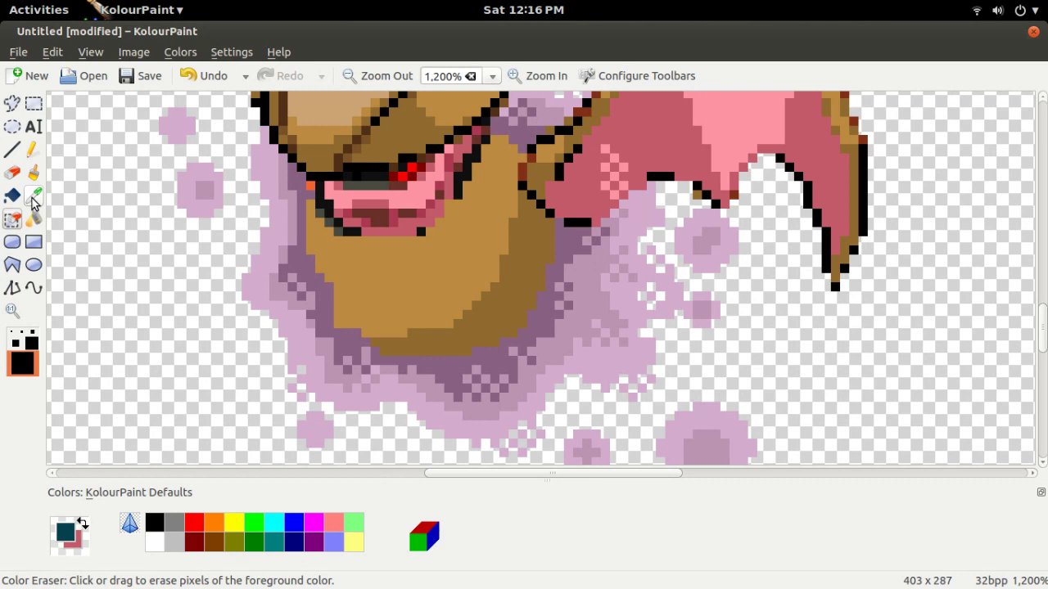
click(154, 521)
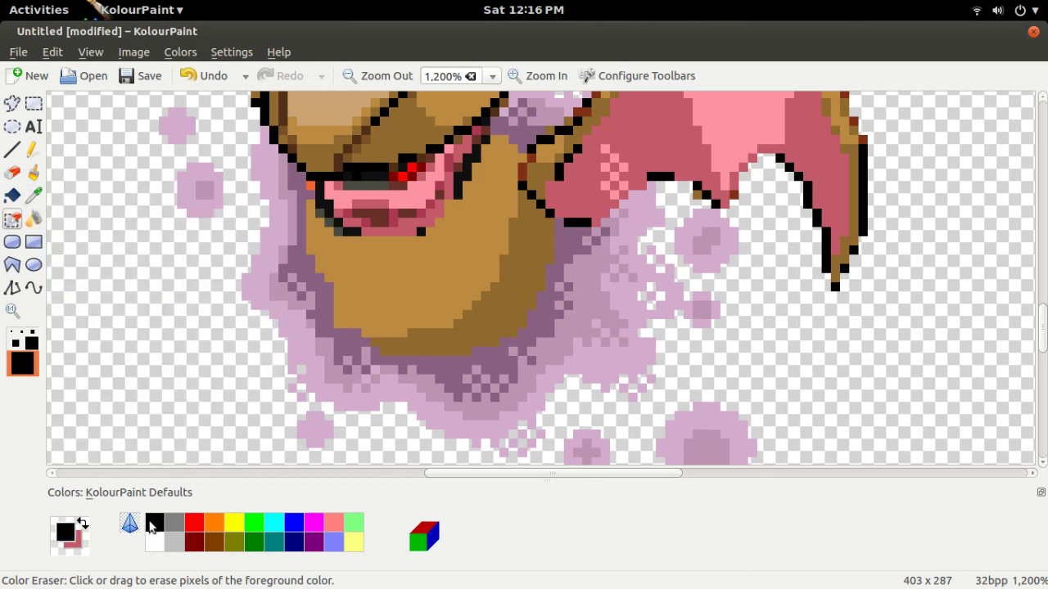
click(12, 152)
mouse_move(312, 209)
mouse_down()
mouse_move(310, 267)
mouse_move(330, 295)
mouse_move(336, 329)
mouse_move(354, 334)
mouse_up()
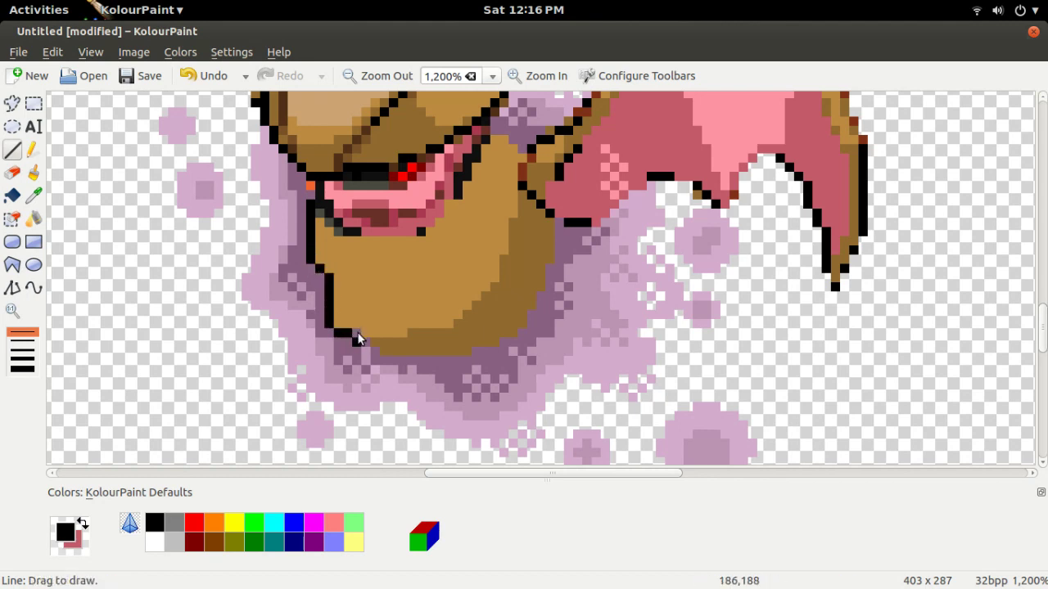
mouse_move(380, 366)
mouse_down()
mouse_move(465, 361)
mouse_move(510, 344)
mouse_move(549, 266)
mouse_up()
drag(556, 256, 557, 220)
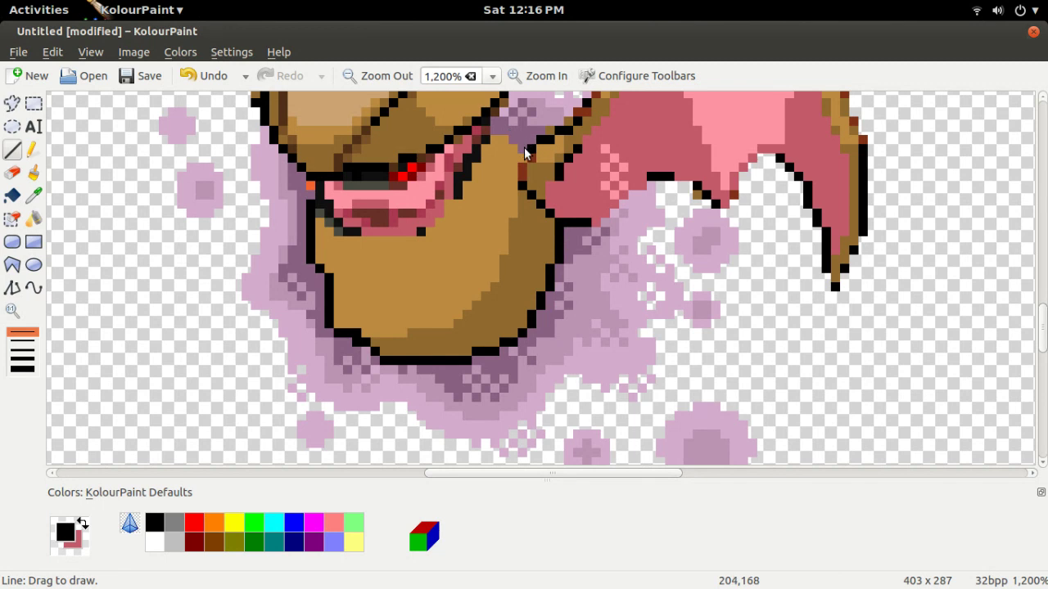
drag(512, 139, 492, 141)
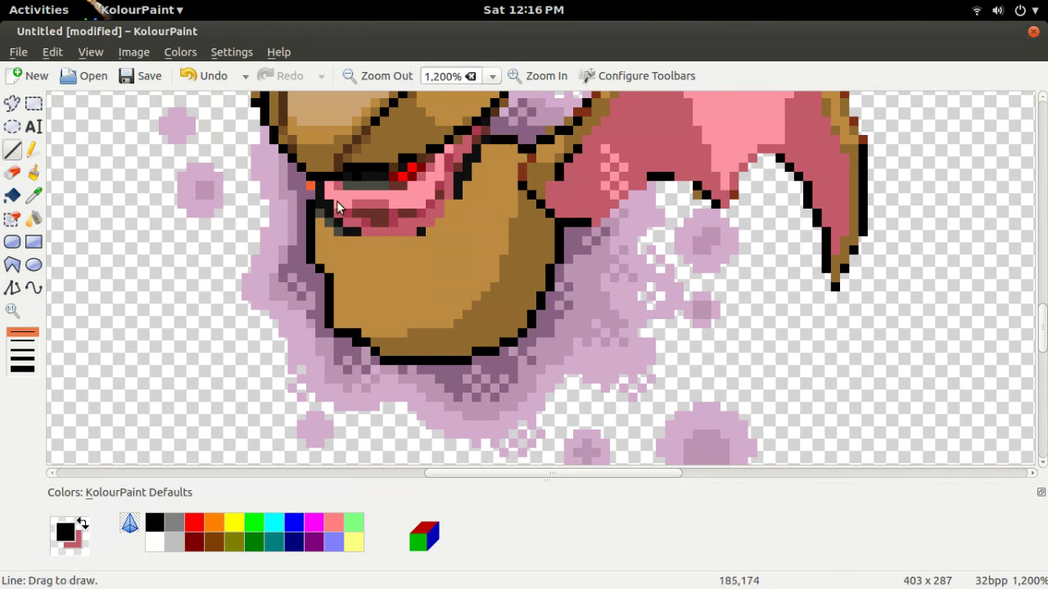
Draw over the outline pixels between the body and the wing's base with the dark brown sampled from the body's shading
click(33, 195)
click(532, 210)
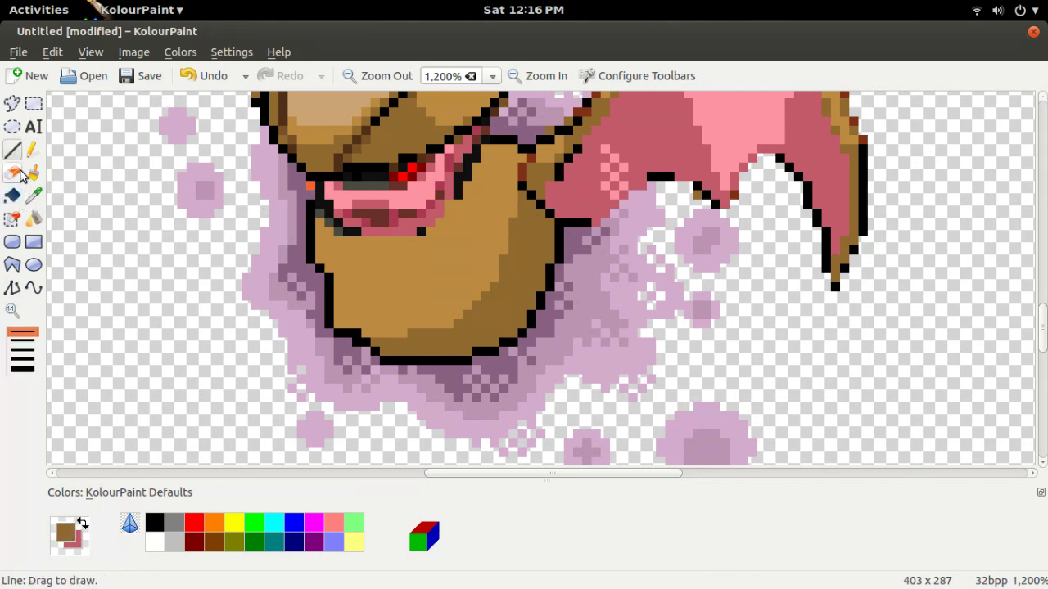
drag(525, 191, 537, 201)
click(522, 168)
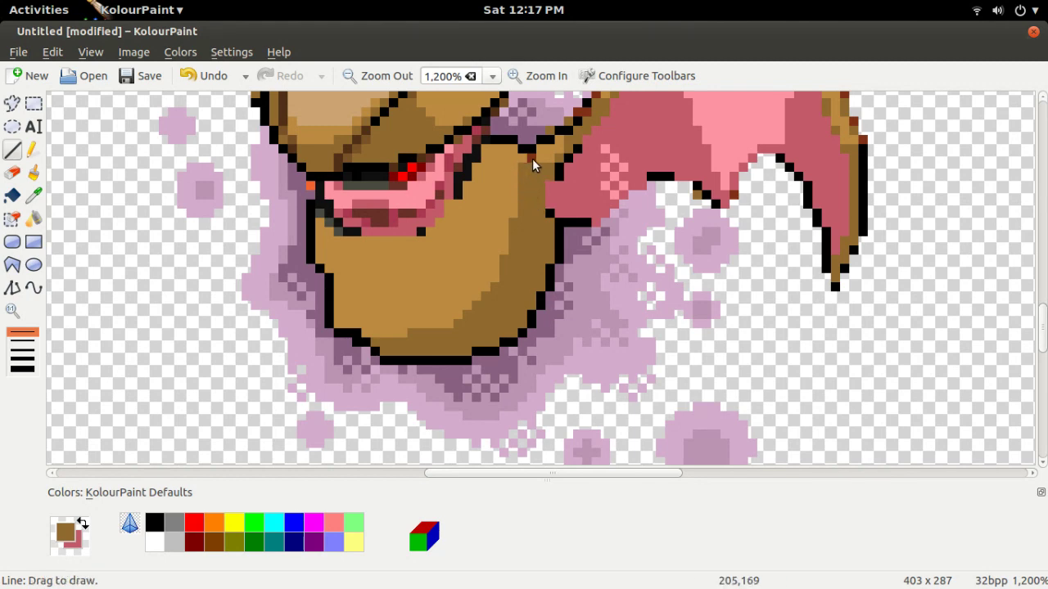
Review the whole fused sprite at 400% zoom and compare it with the source Pokémon sprites above it
click(375, 69)
click(373, 68)
click(373, 68)
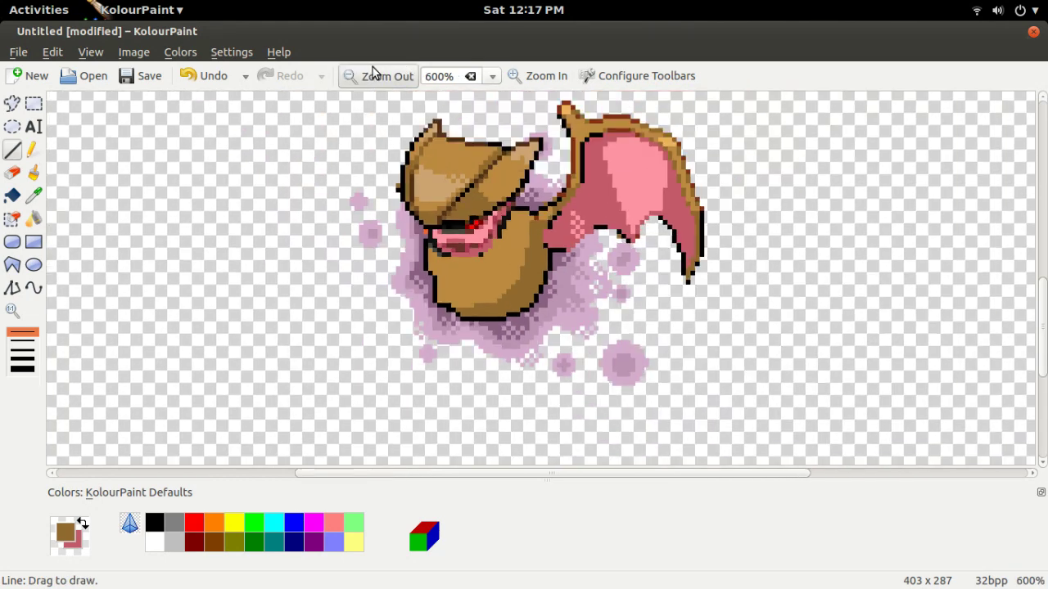
click(373, 67)
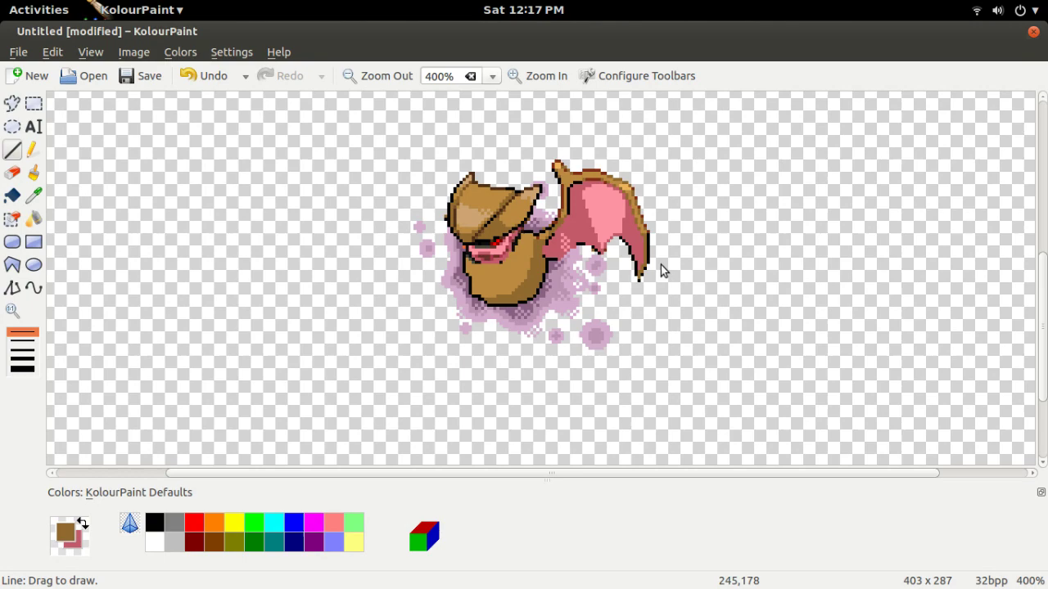
scroll(660, 267, up, 5)
scroll(671, 216, down, 5)
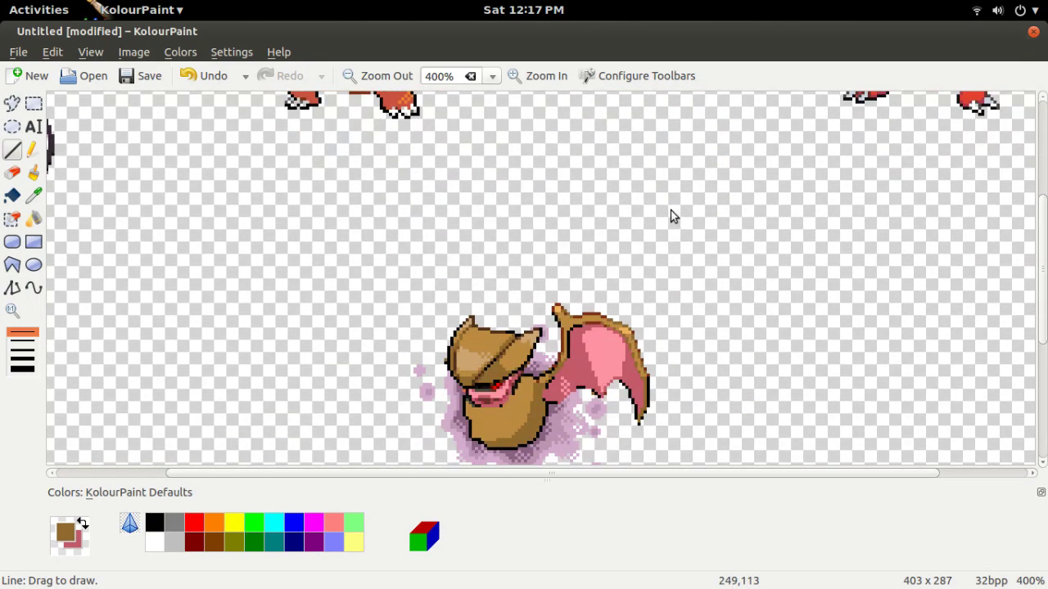
scroll(672, 216, up, 5)
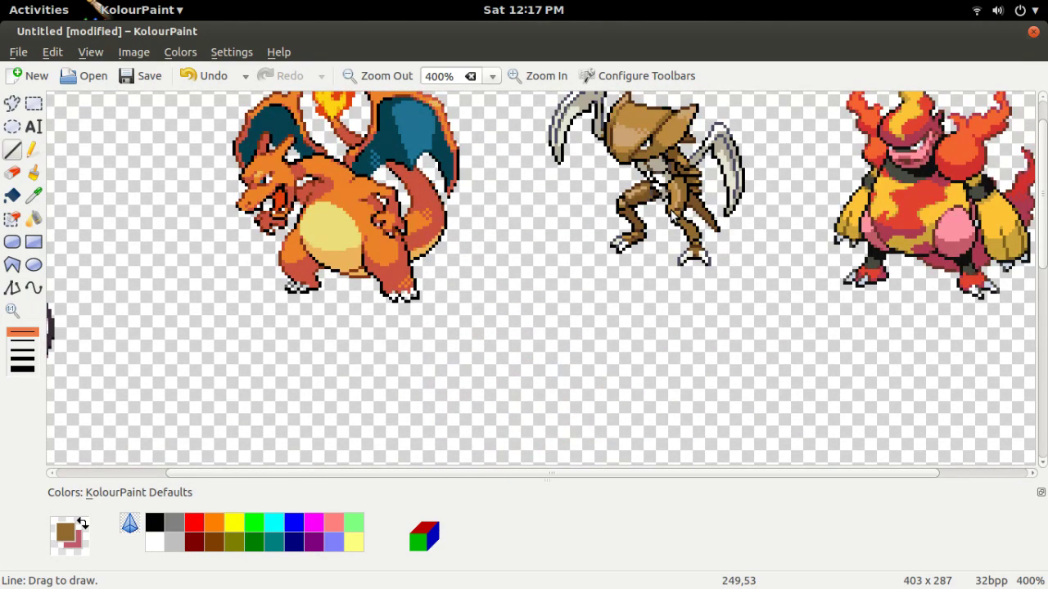
Copy Charizard's smaller wing, behind its head, with a free-form selection and paste it into the empty canvas area near the fused sprite
scroll(674, 206, down, 9)
scroll(673, 206, up, 6)
scroll(673, 206, up, 4)
scroll(662, 221, down, 8)
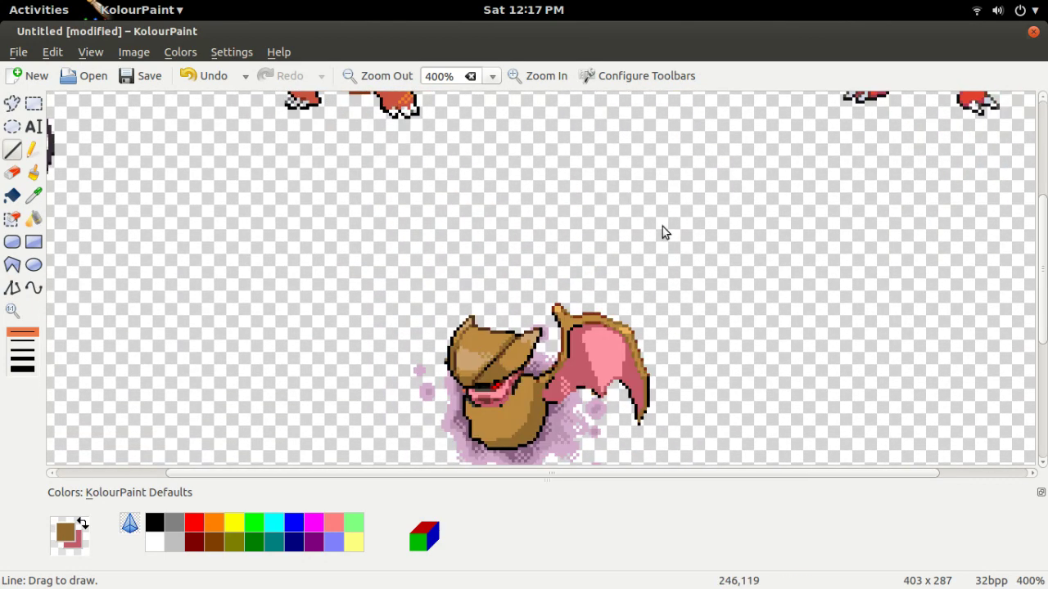
scroll(668, 229, up, 8)
drag(464, 473, 376, 473)
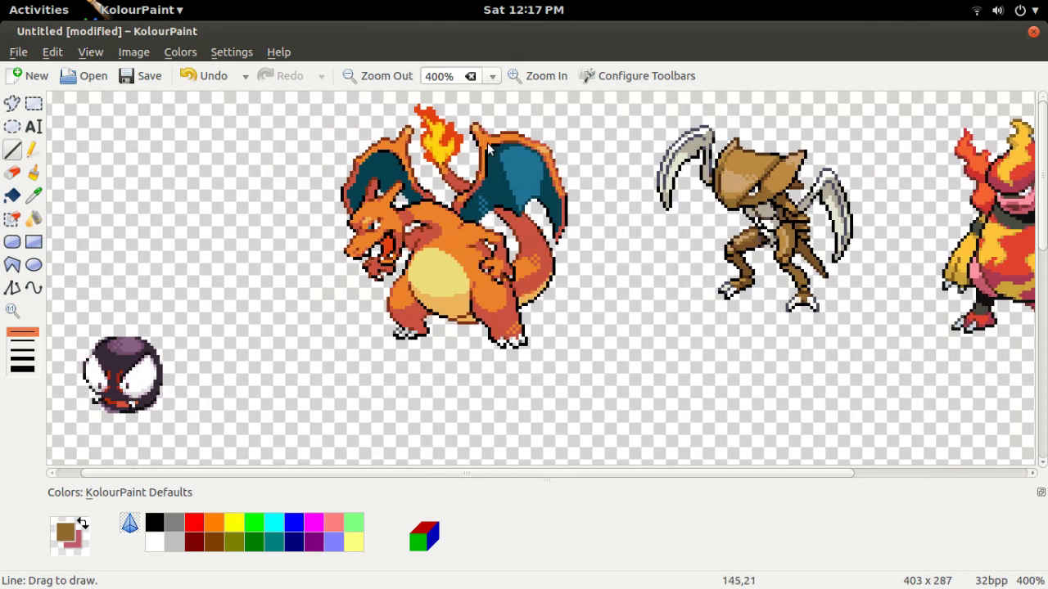
click(536, 76)
drag(445, 475, 375, 473)
click(11, 104)
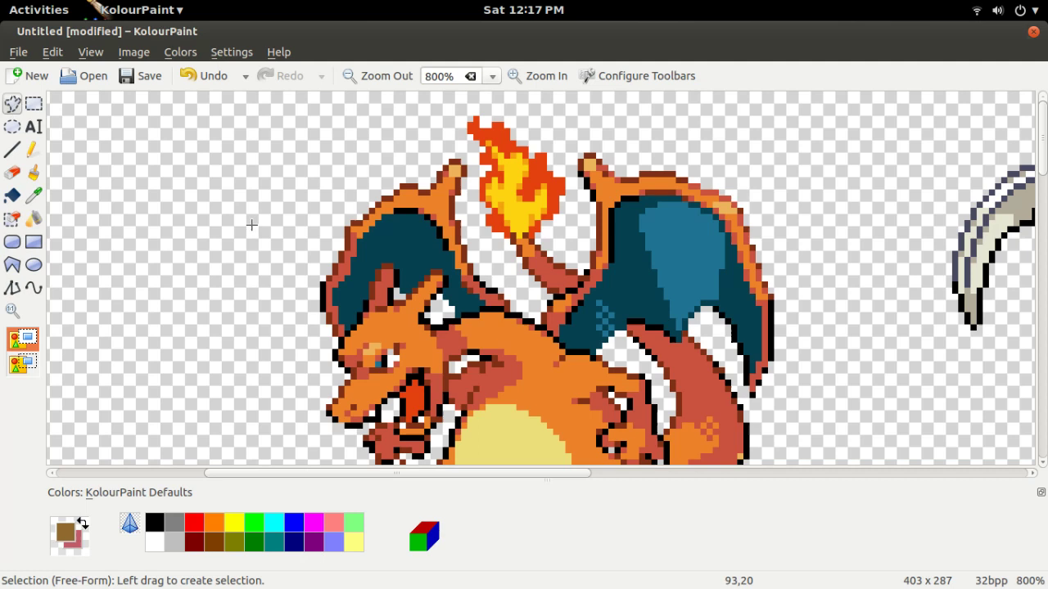
mouse_move(316, 332)
mouse_down()
mouse_move(297, 295)
mouse_move(300, 214)
mouse_move(363, 145)
mouse_move(450, 136)
mouse_move(474, 166)
mouse_move(485, 261)
mouse_move(524, 311)
mouse_move(450, 316)
mouse_move(441, 270)
mouse_move(407, 293)
mouse_move(390, 265)
mouse_up()
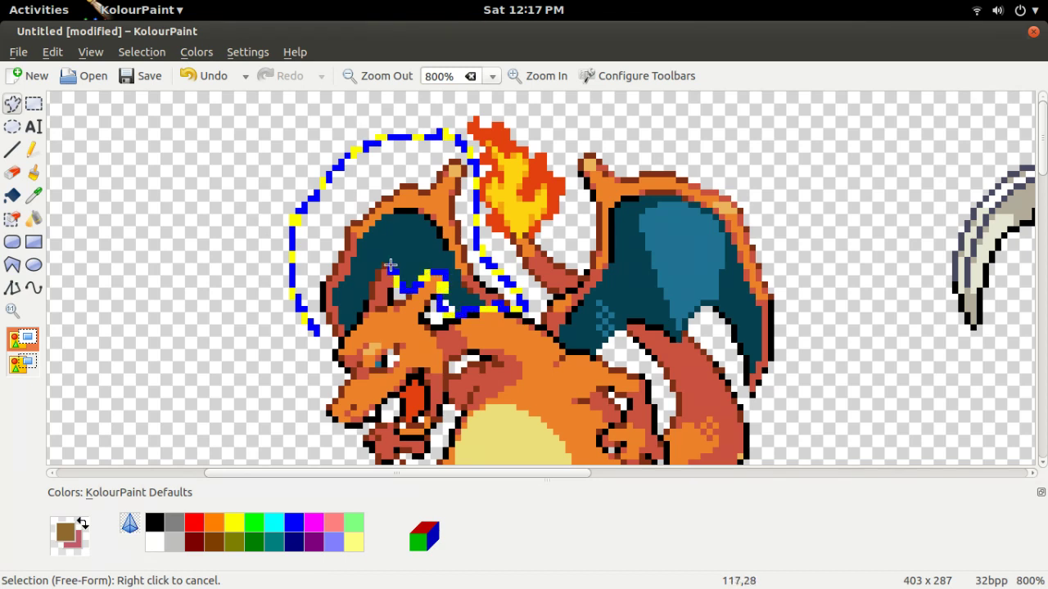
mouse_move(367, 305)
mouse_down()
mouse_move(347, 333)
mouse_move(309, 331)
mouse_up()
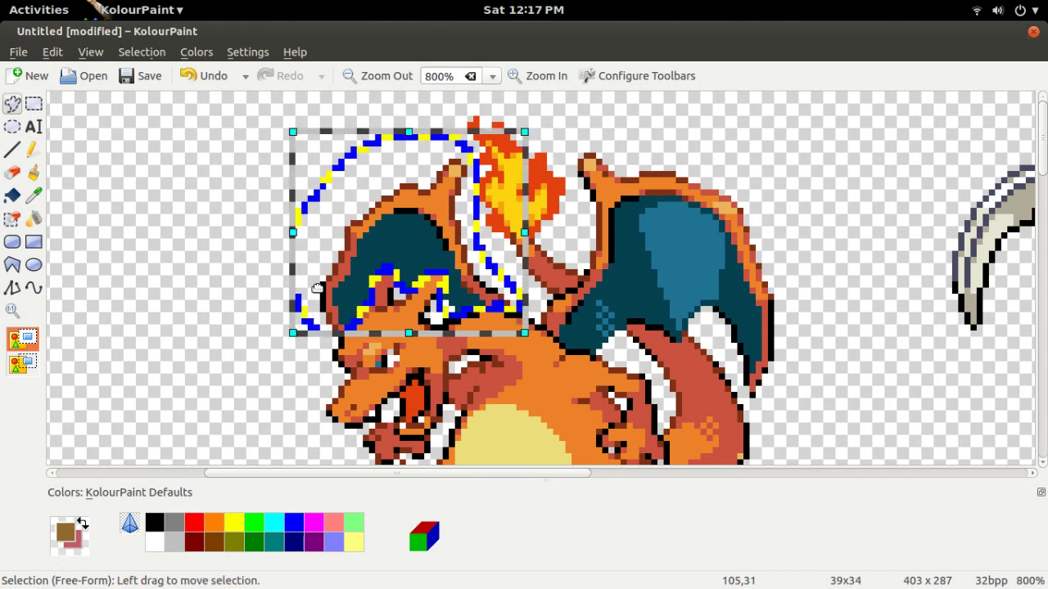
scroll(344, 310, down, 10)
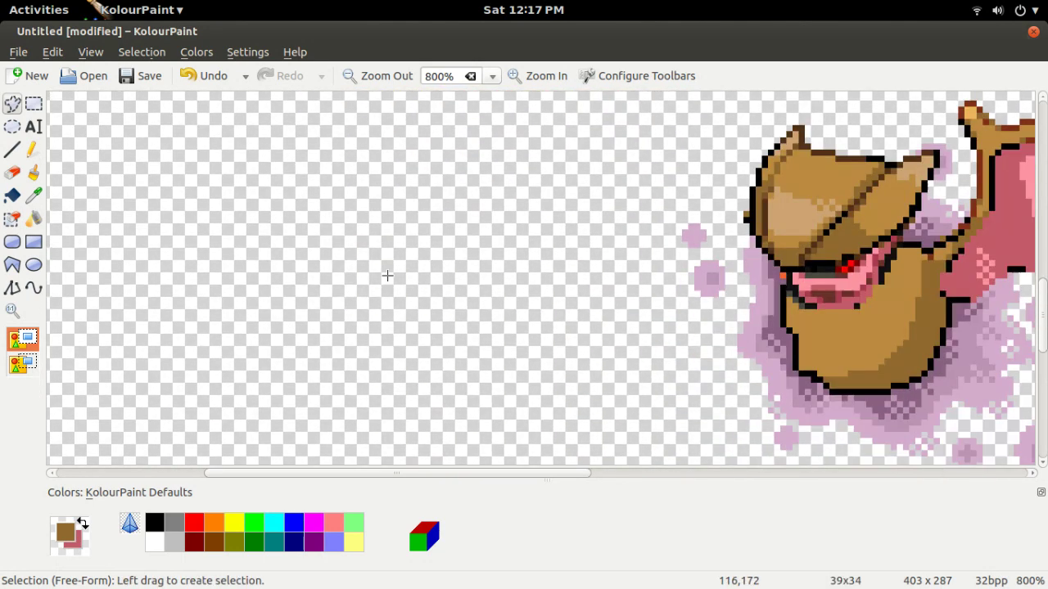
scroll(388, 276, down, 3)
key(ctrl+v)
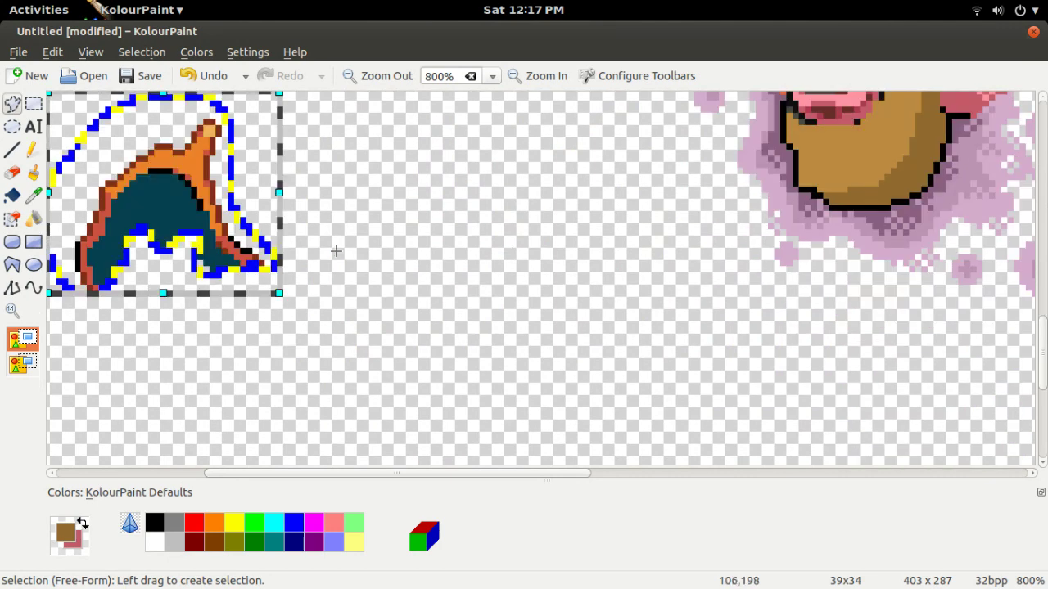
Undo the stray selection drag over the pasted wing and set the background colour to transparent
mouse_move(197, 243)
mouse_down()
mouse_move(384, 181)
mouse_move(528, 173)
mouse_up()
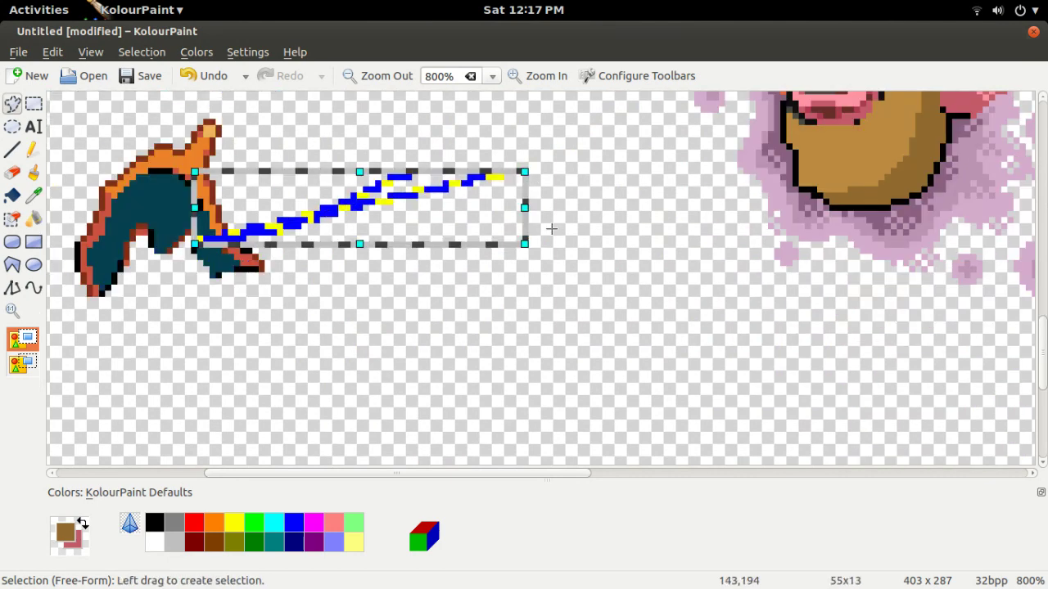
key(ctrl+z)
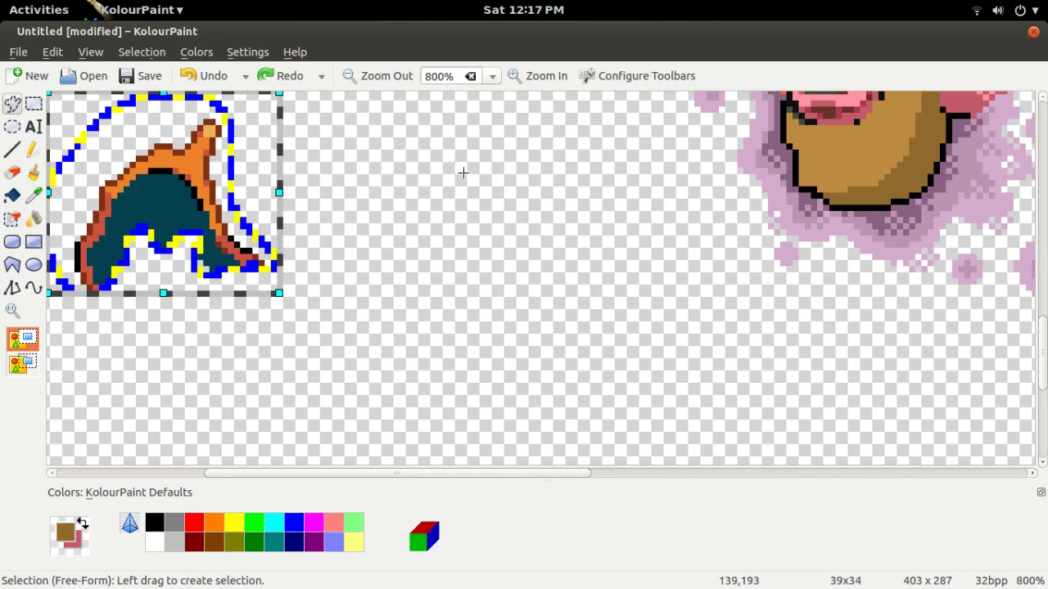
click(383, 77)
click(382, 76)
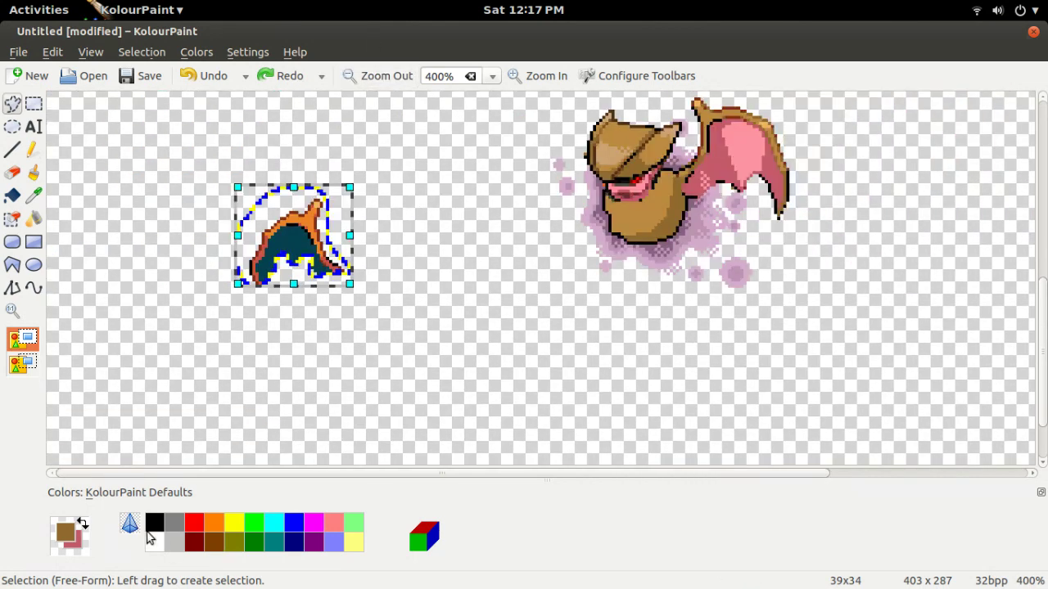
click(130, 524)
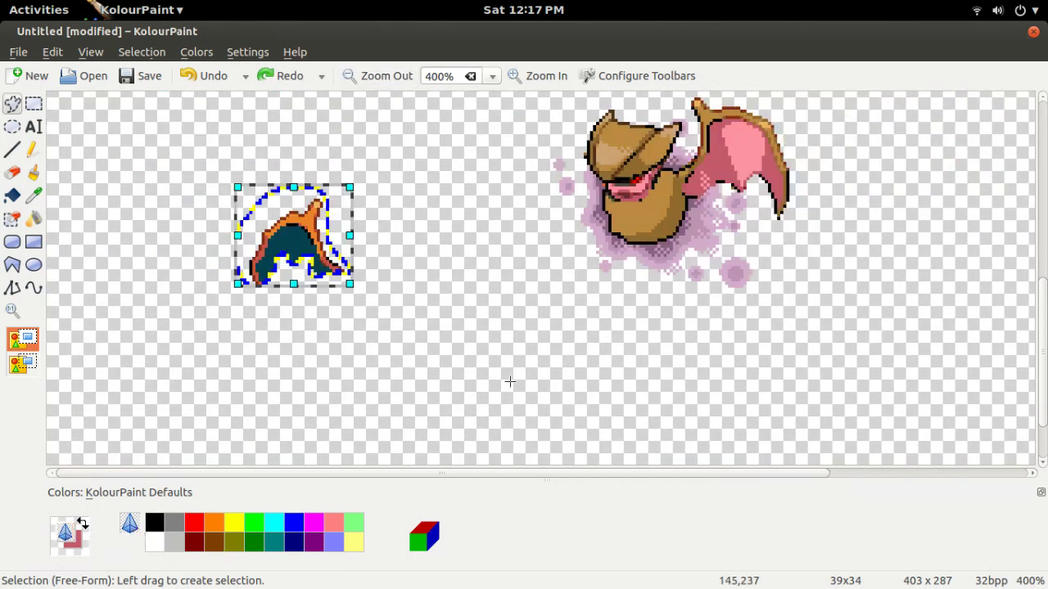
click(82, 524)
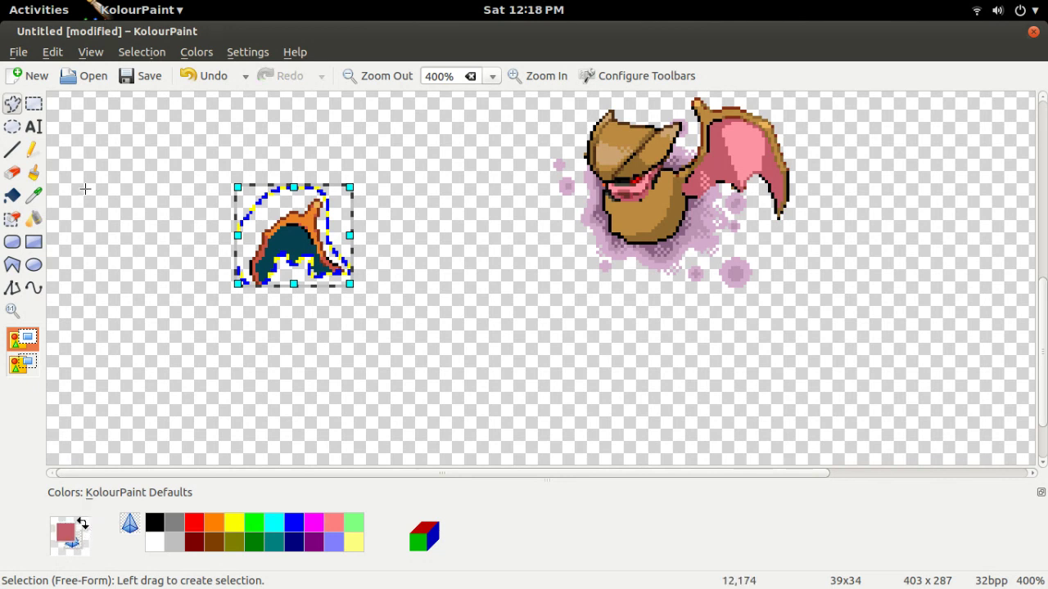
Move the pasted wing and the fused sprite together with rectangular selections, so the wing meets the outer edge of the helmet
click(34, 104)
drag(362, 304, 222, 161)
drag(305, 281, 388, 206)
scroll(522, 224, up, 3)
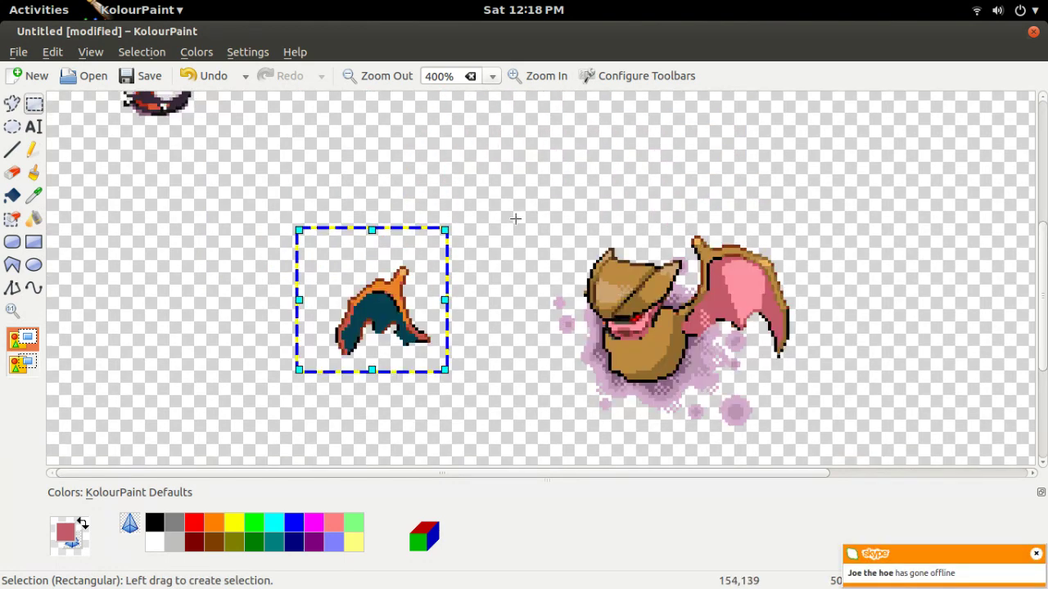
drag(513, 230, 829, 452)
drag(700, 384, 509, 409)
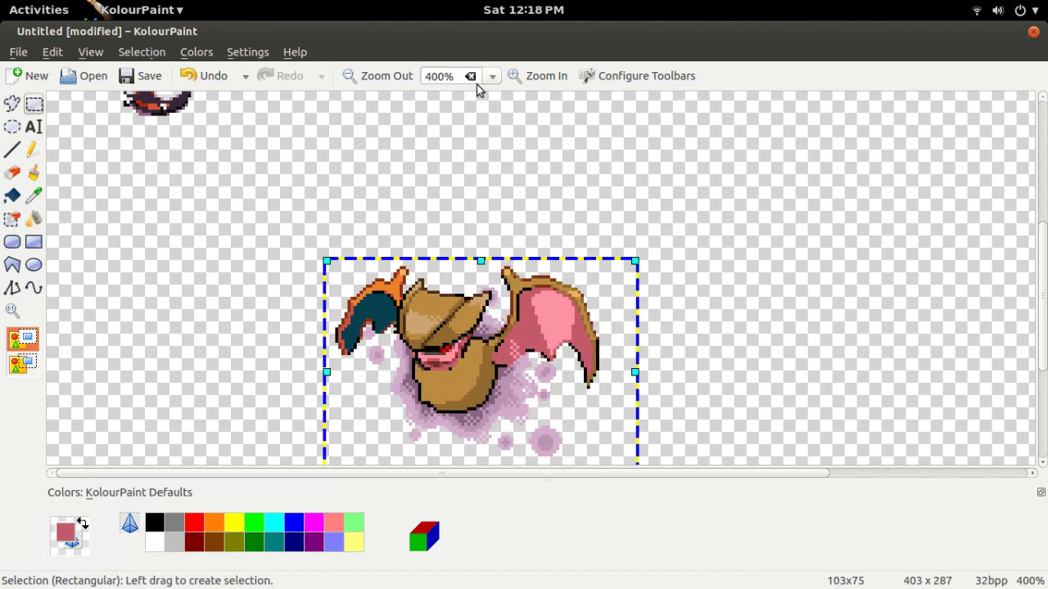
click(553, 75)
scroll(552, 159, down, 1)
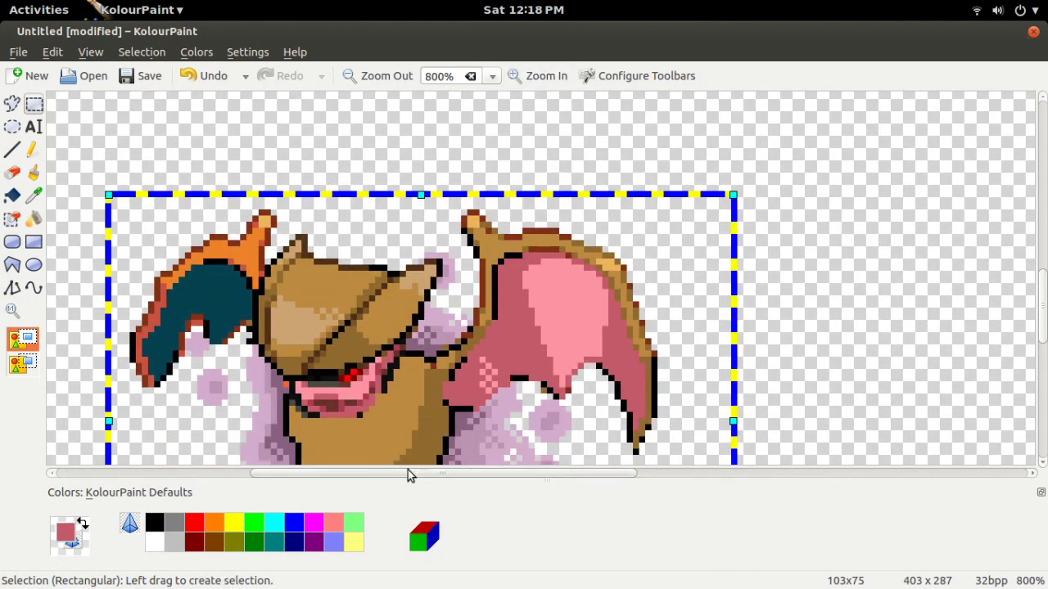
scroll(407, 475, left, 2)
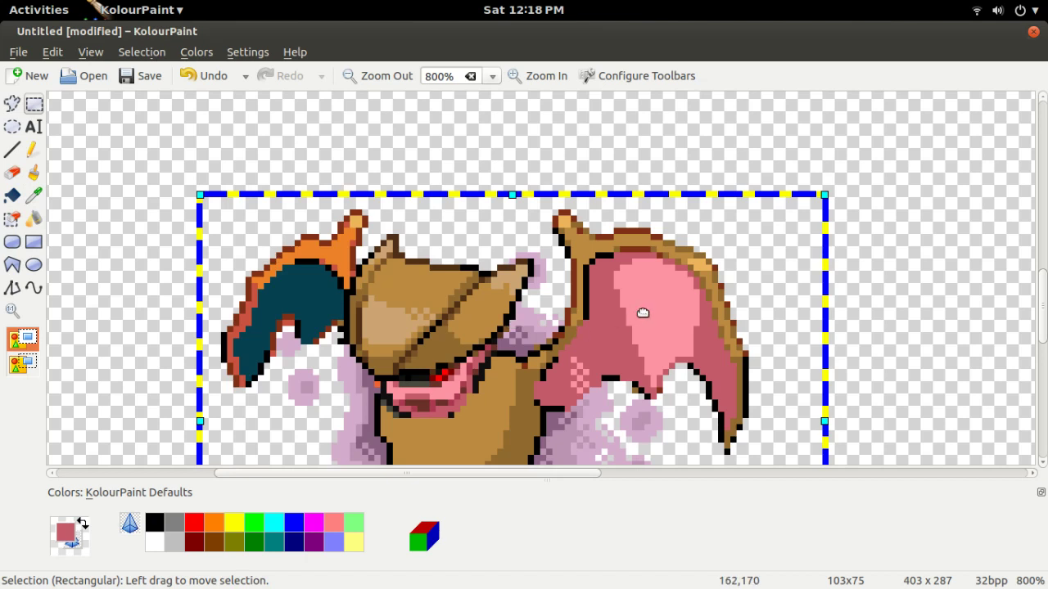
click(34, 194)
click(655, 321)
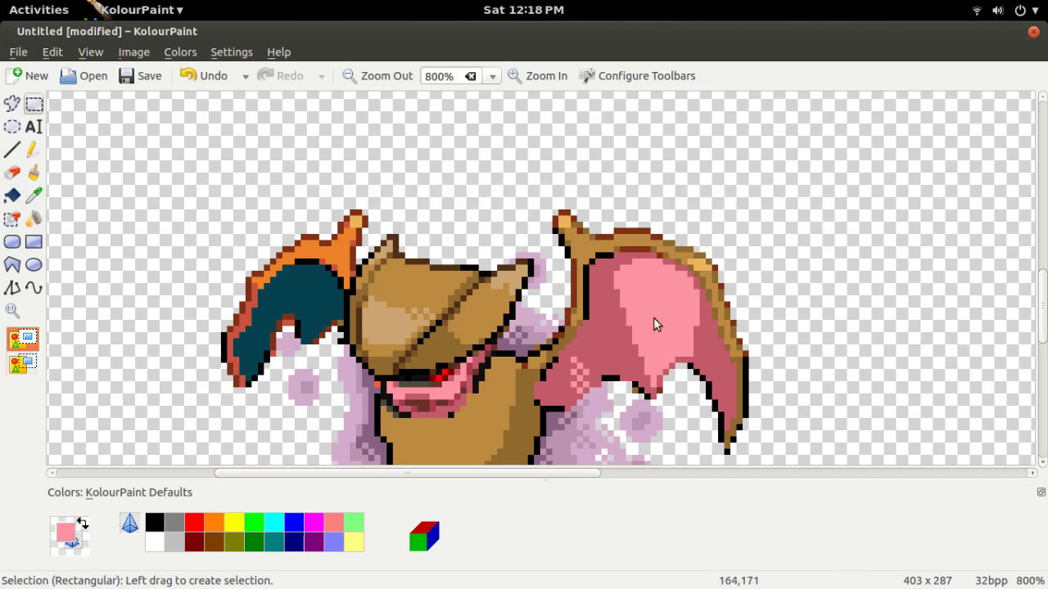
click(82, 524)
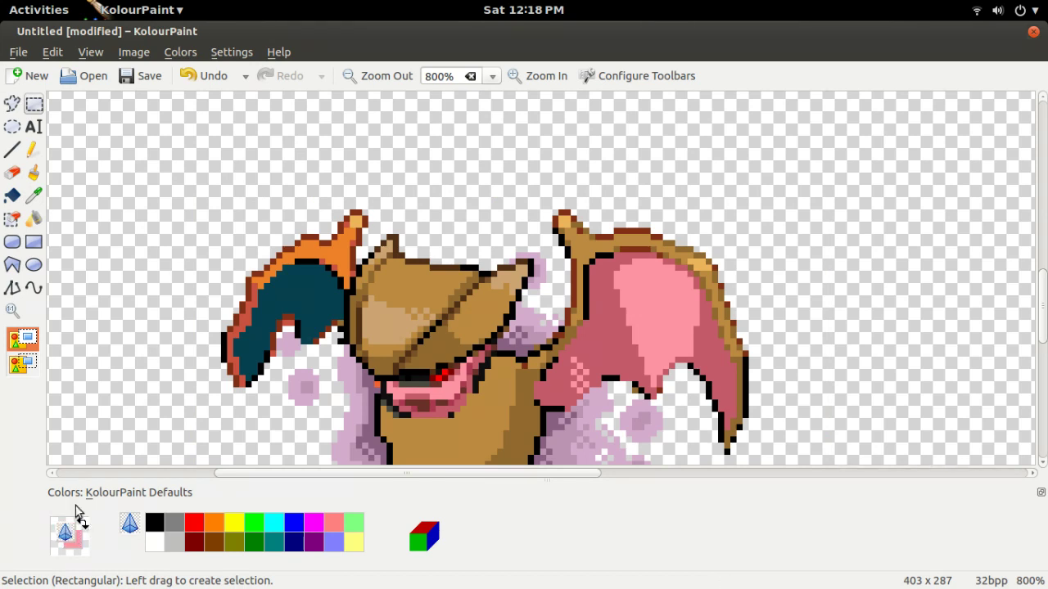
Replace the dark teal membrane of the added wing with the darker pink sampled from the other wing, using the Color Eraser
click(33, 195)
click(325, 305)
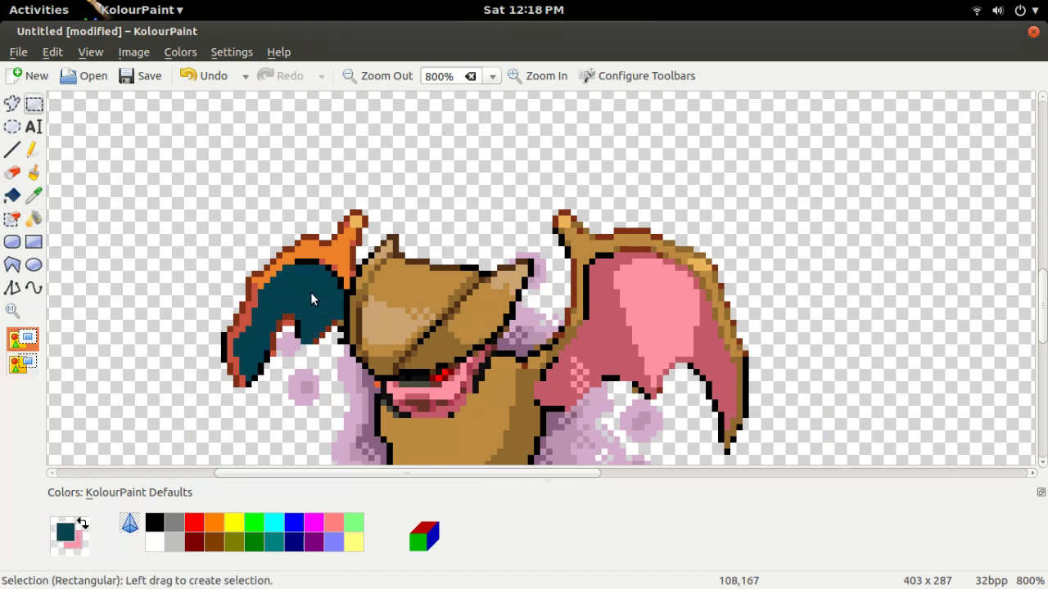
click(83, 525)
click(34, 195)
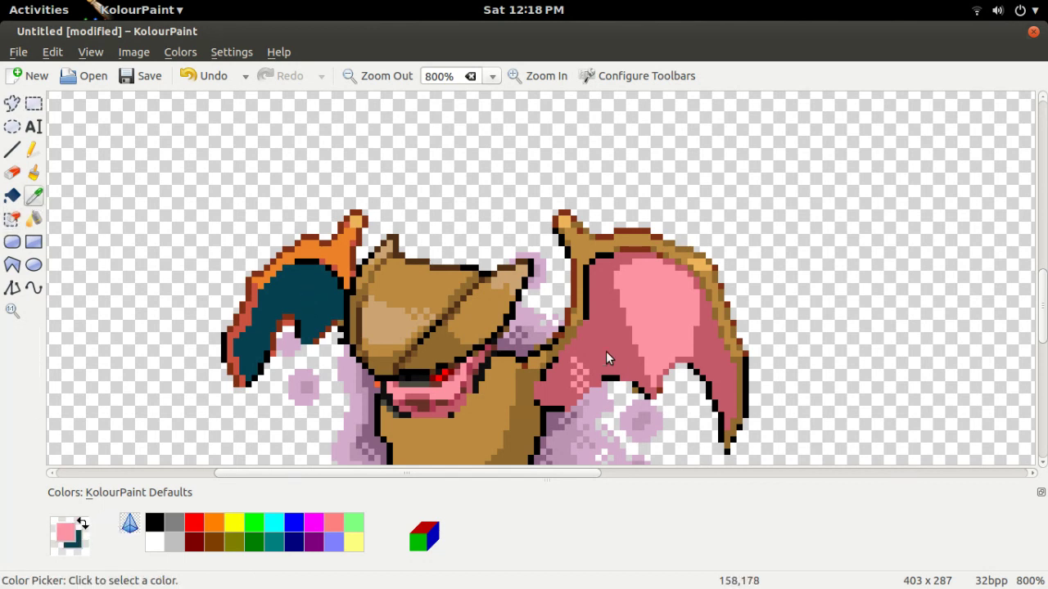
click(619, 361)
click(81, 525)
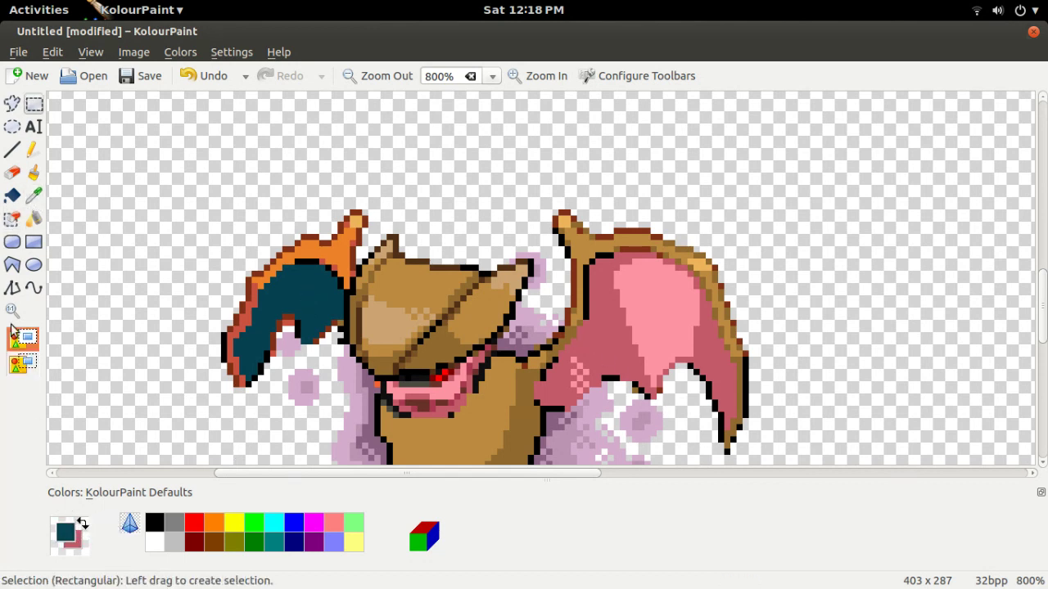
click(11, 218)
mouse_move(197, 310)
mouse_down()
mouse_move(302, 244)
mouse_move(269, 390)
mouse_up()
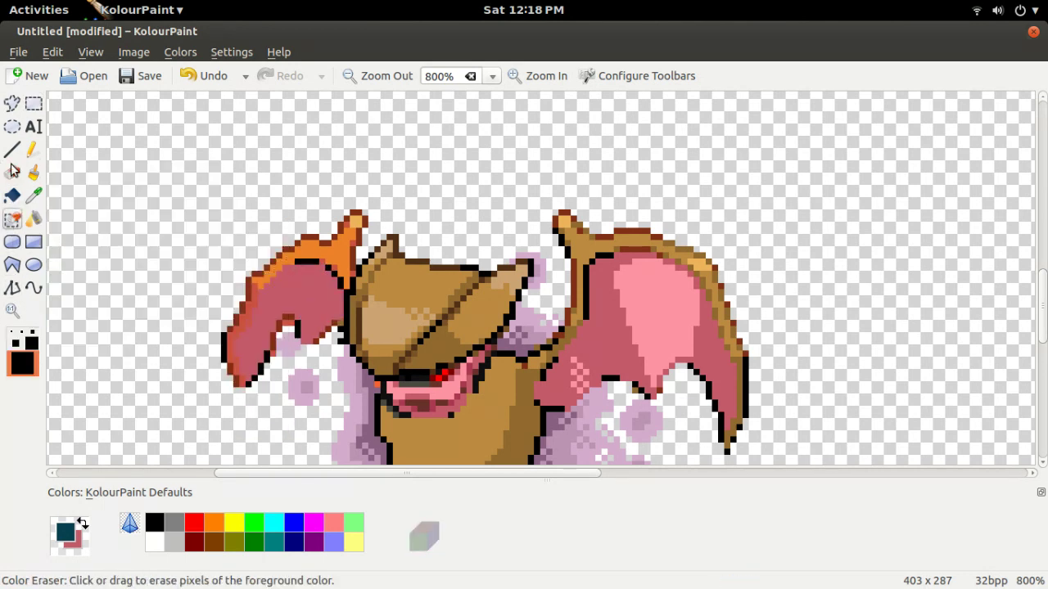
Replace the reddish-orange shading along the added wing's outer edge with the dark brown sampled from the helmet, using the Color Eraser
click(33, 196)
click(436, 351)
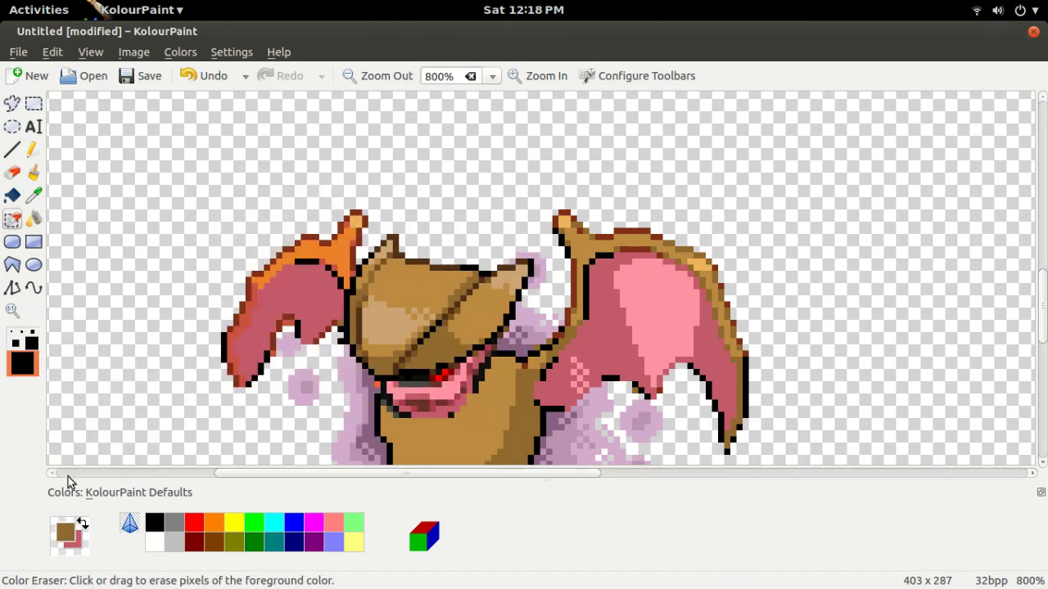
click(84, 525)
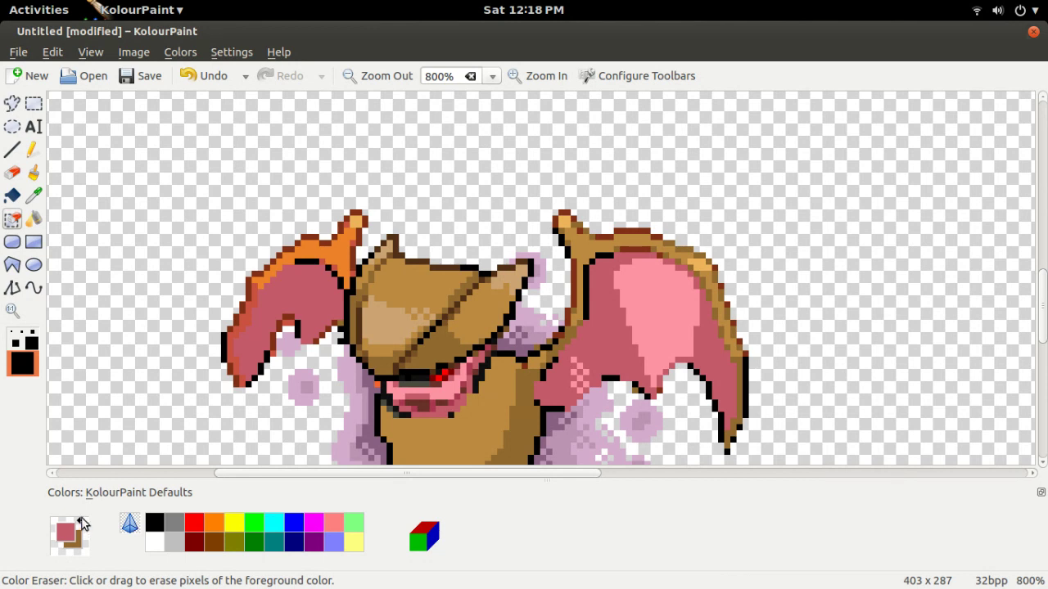
click(34, 195)
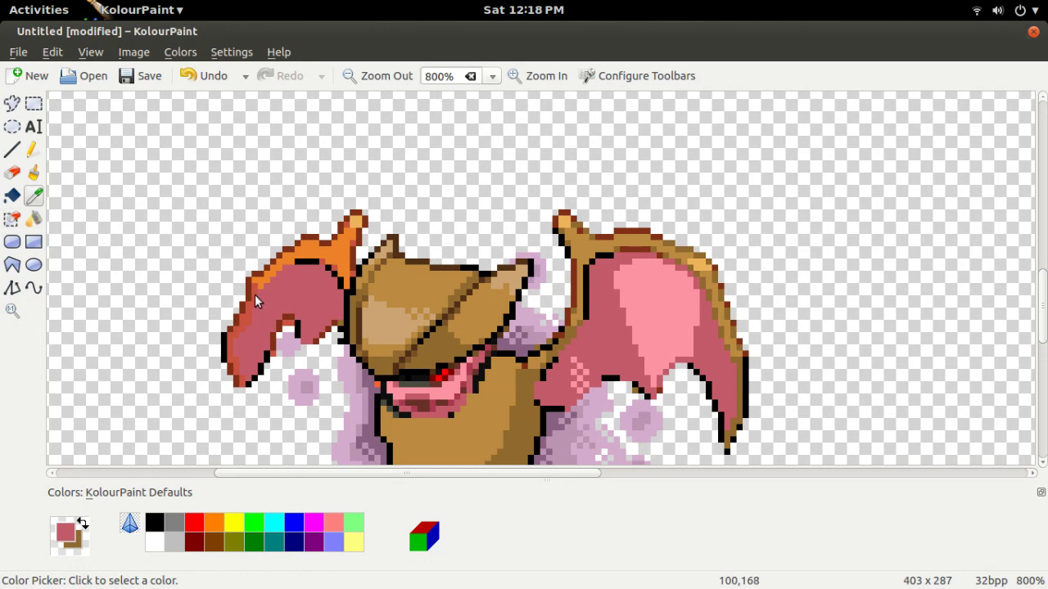
click(252, 294)
mouse_move(252, 295)
mouse_down()
mouse_move(206, 343)
mouse_move(205, 376)
mouse_up()
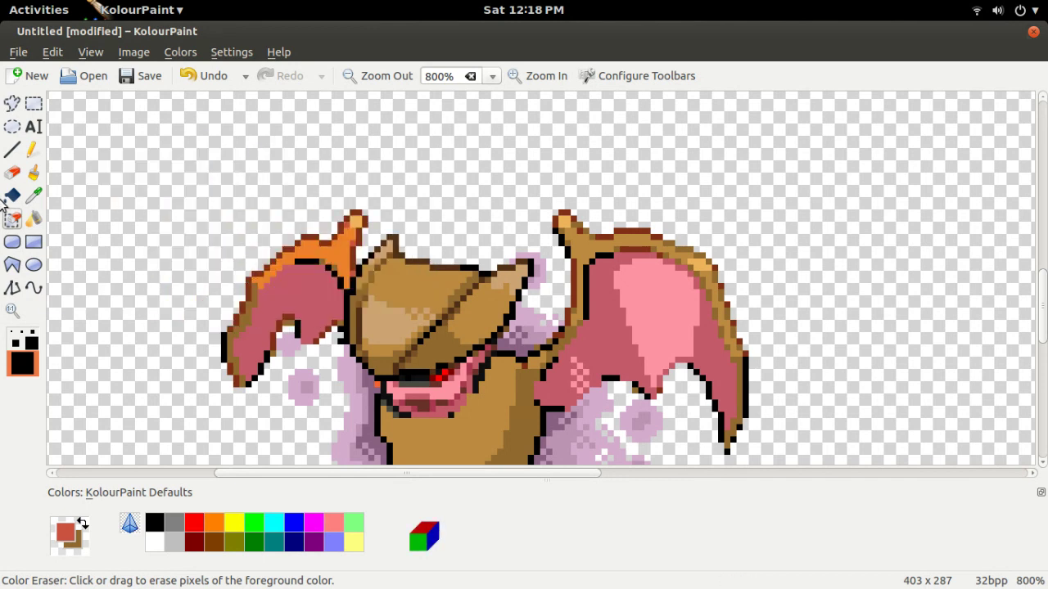
Replace the orange frame of the added wing with the medium brown sampled from the helmet, using the Color Eraser
click(34, 198)
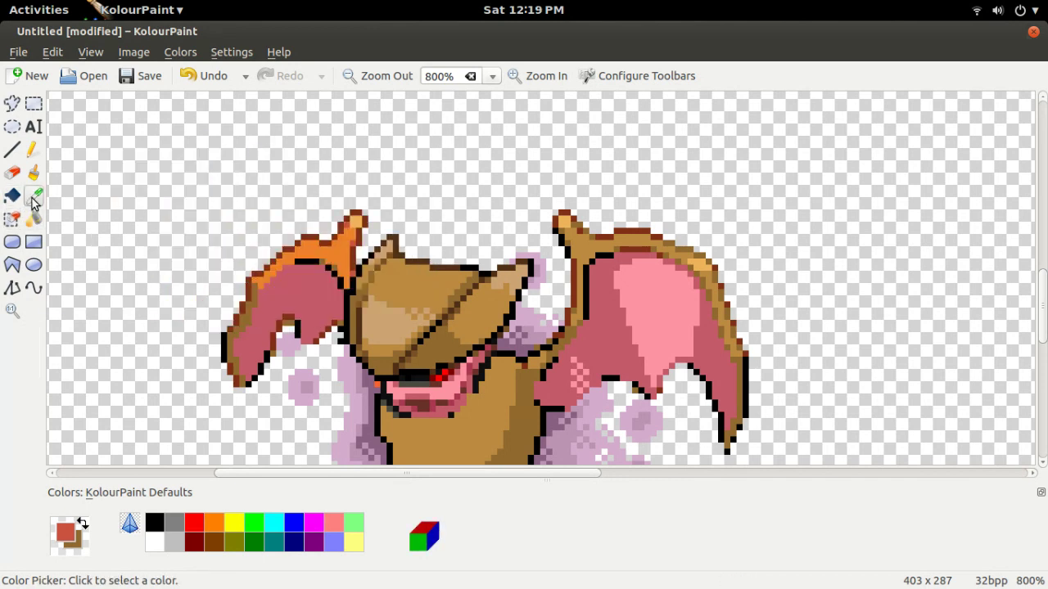
click(432, 301)
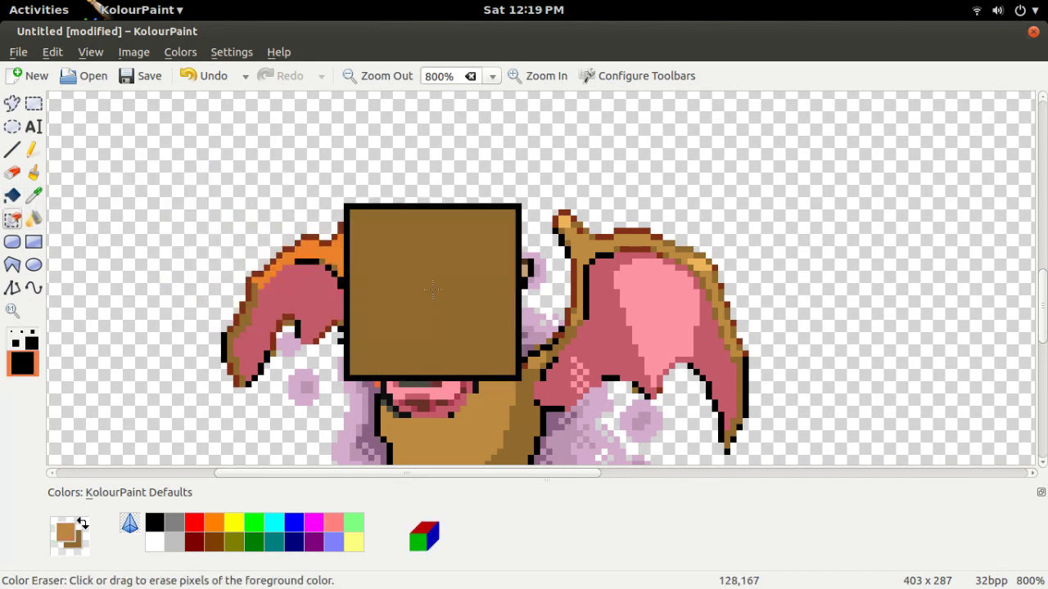
click(84, 526)
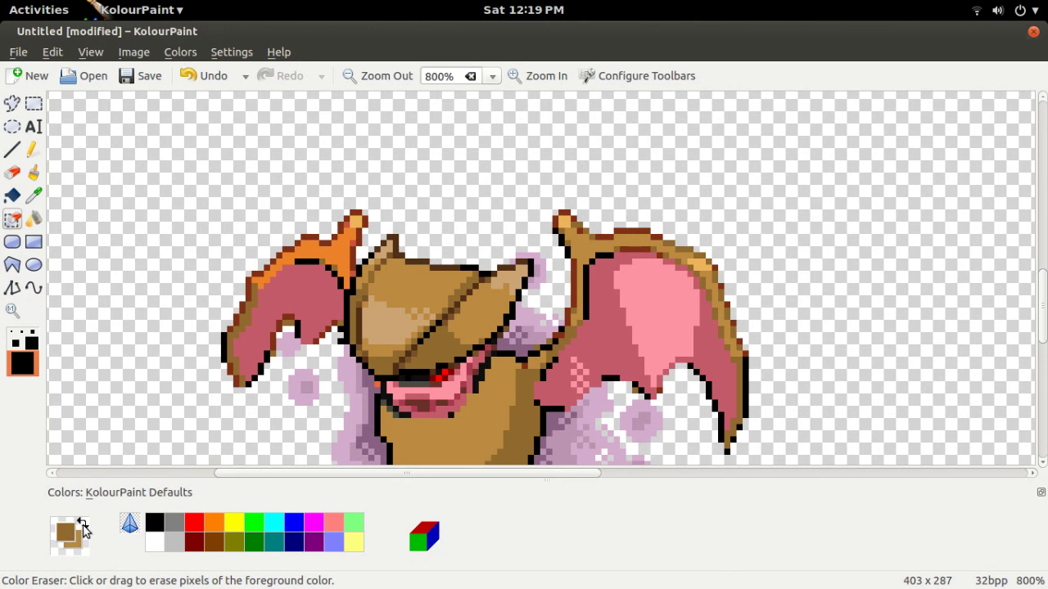
click(34, 194)
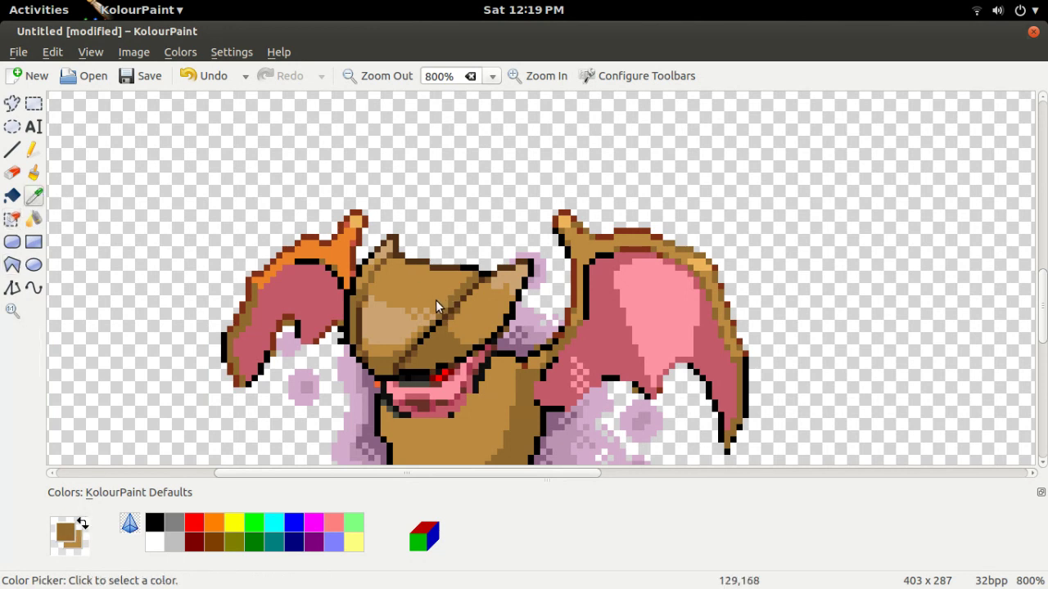
click(344, 264)
click(315, 254)
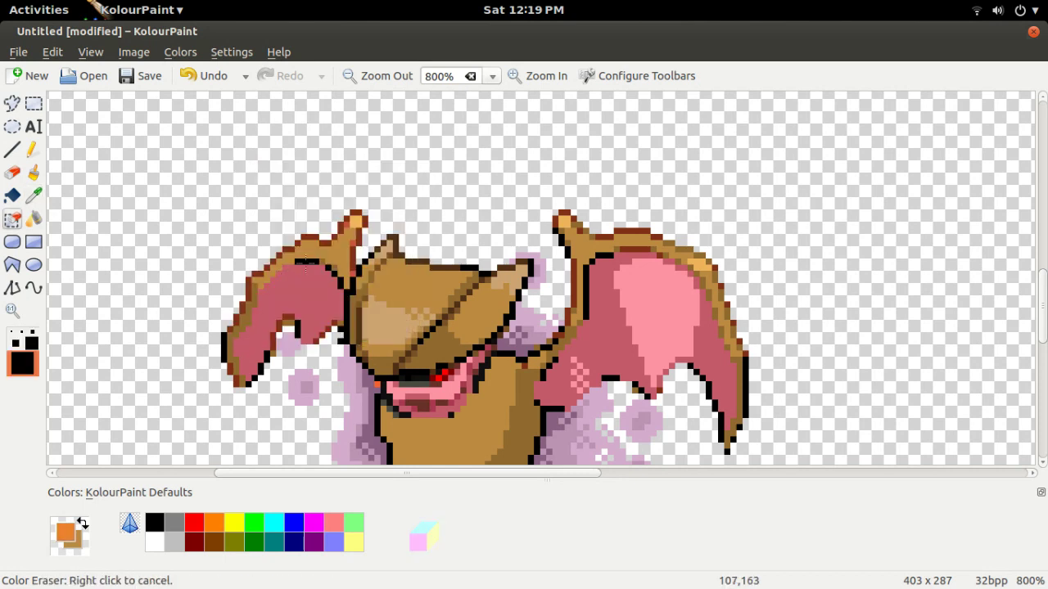
Replace the light orange highlights on both wings with the light tan sampled from the helmet, using the Color Eraser
scroll(541, 327, down, 2)
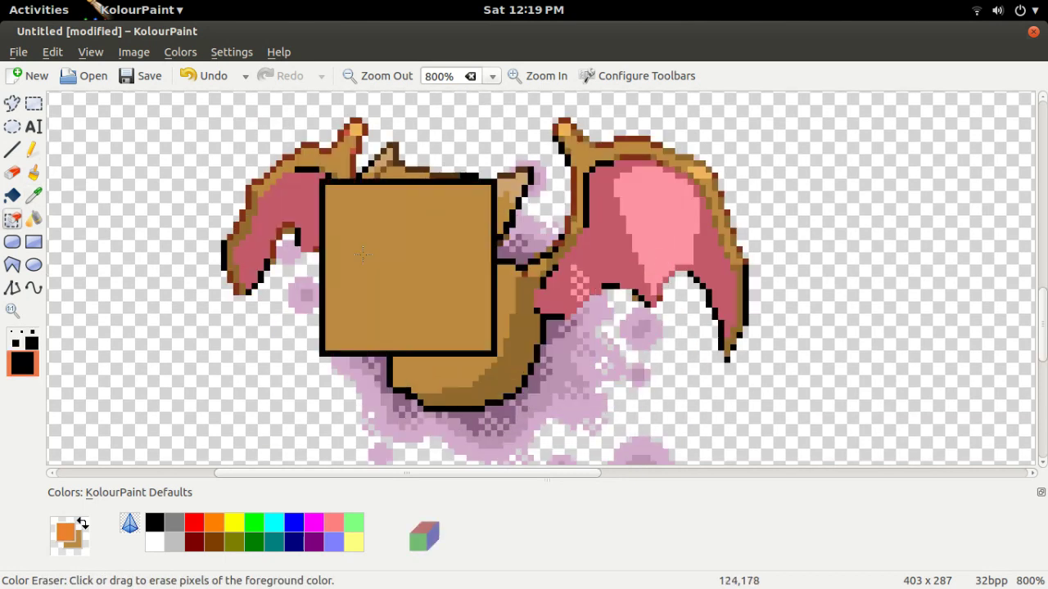
click(34, 195)
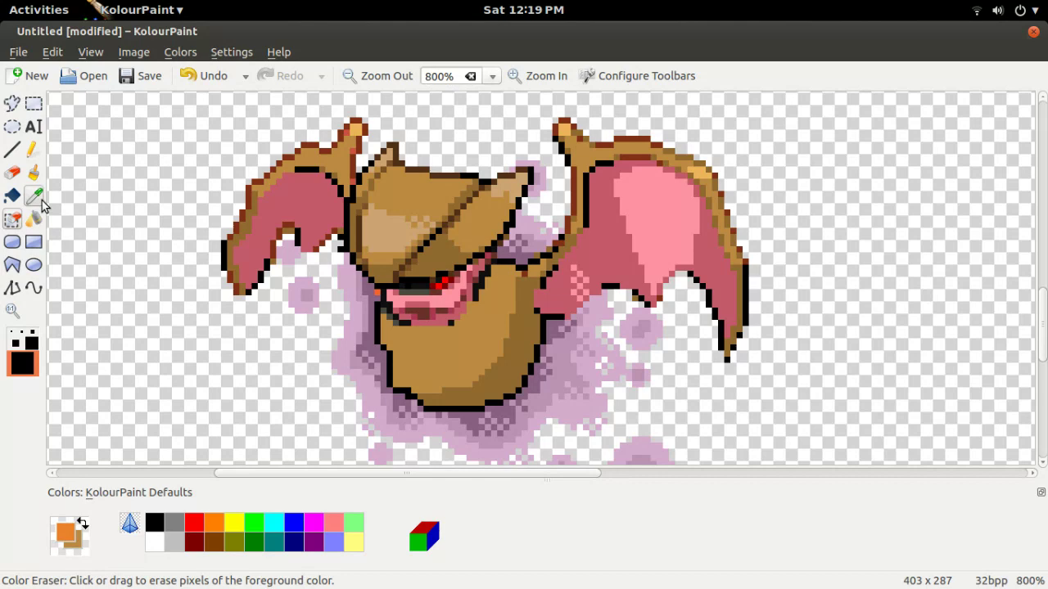
click(387, 231)
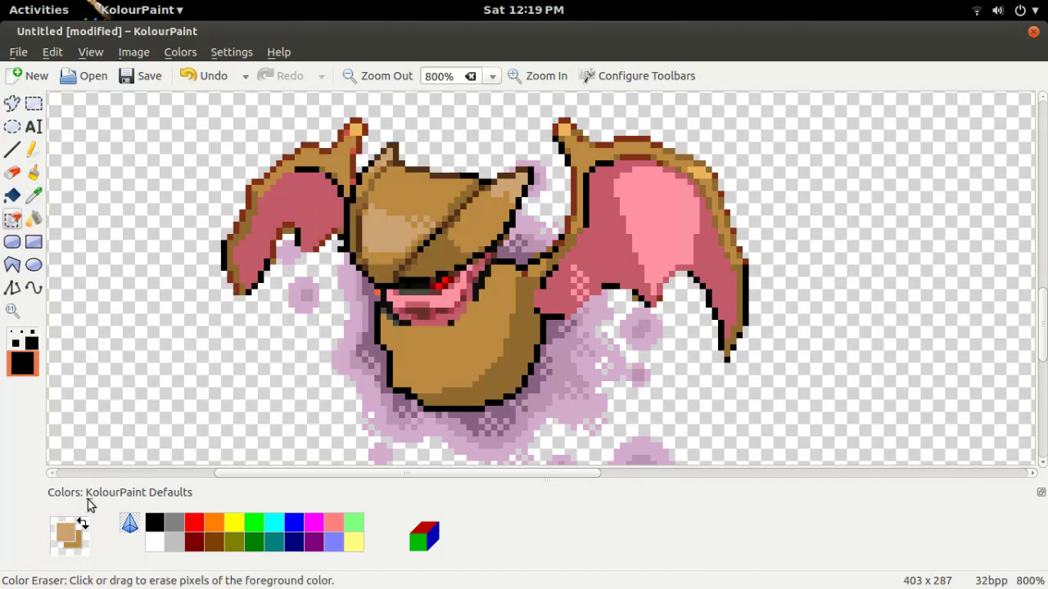
click(83, 525)
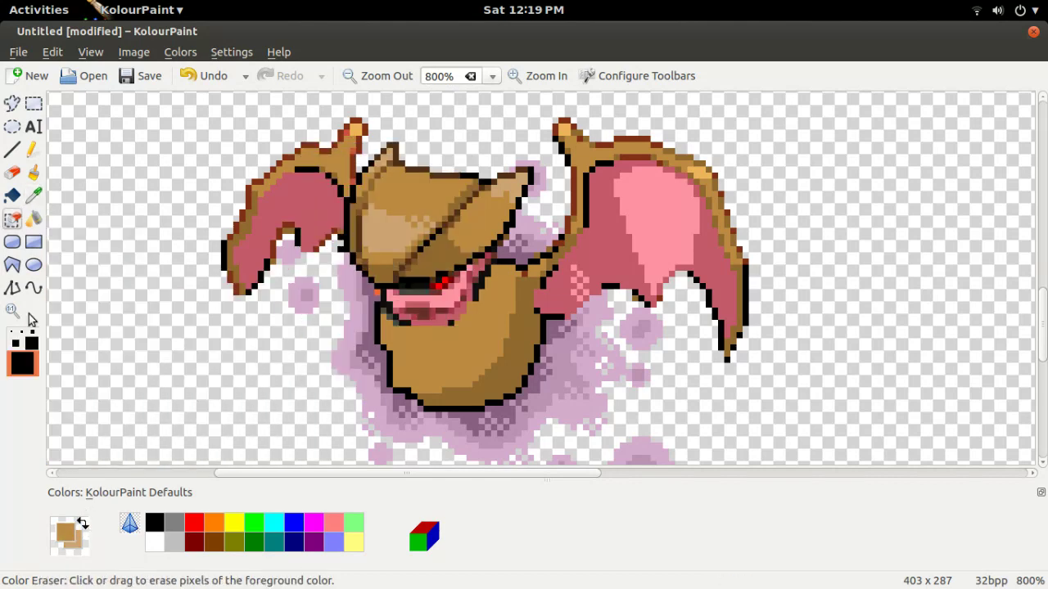
click(34, 195)
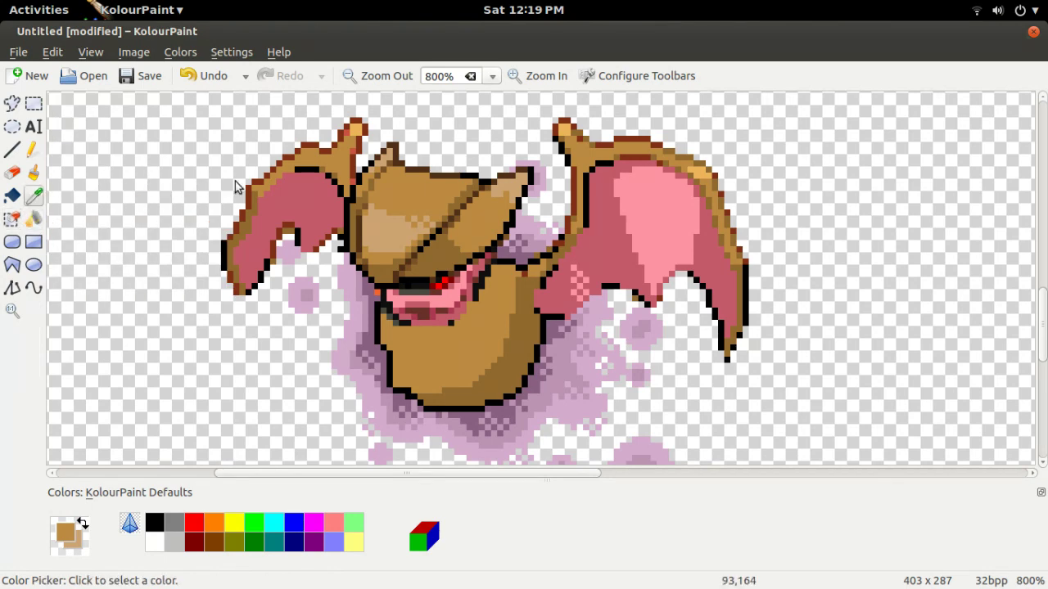
click(358, 128)
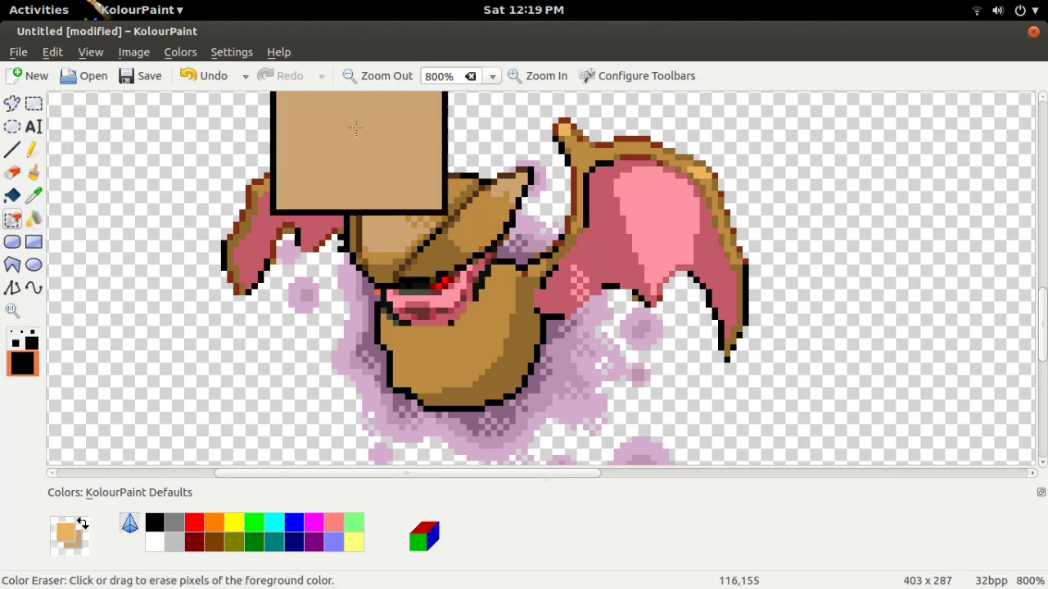
click(360, 75)
click(358, 76)
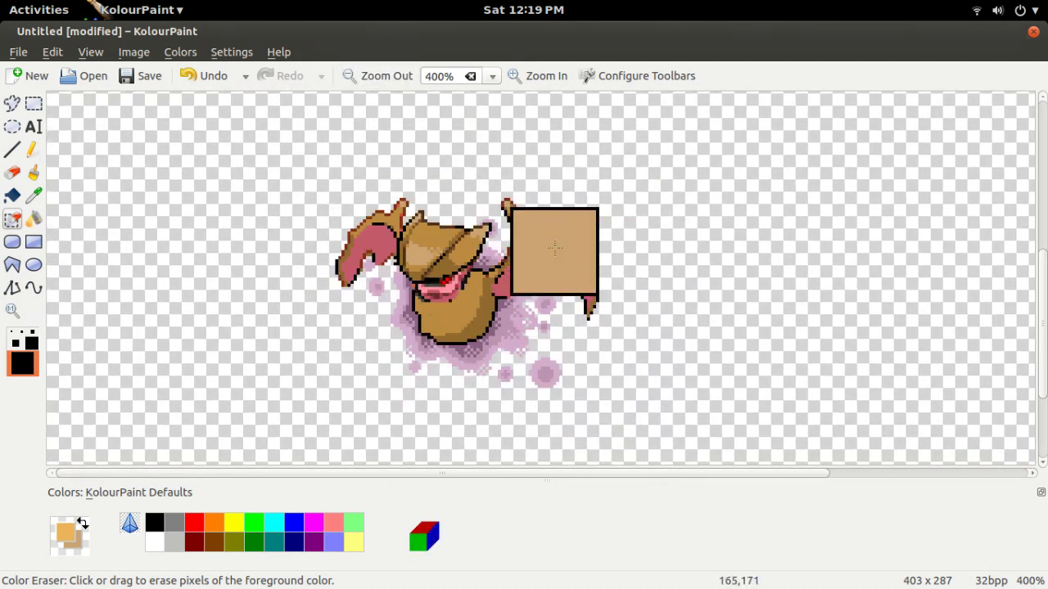
Look over the Charizard, Kabutops and Magmortar source sprites and compare them with the fused sprite
scroll(569, 199, up, 5)
scroll(569, 199, up, 2)
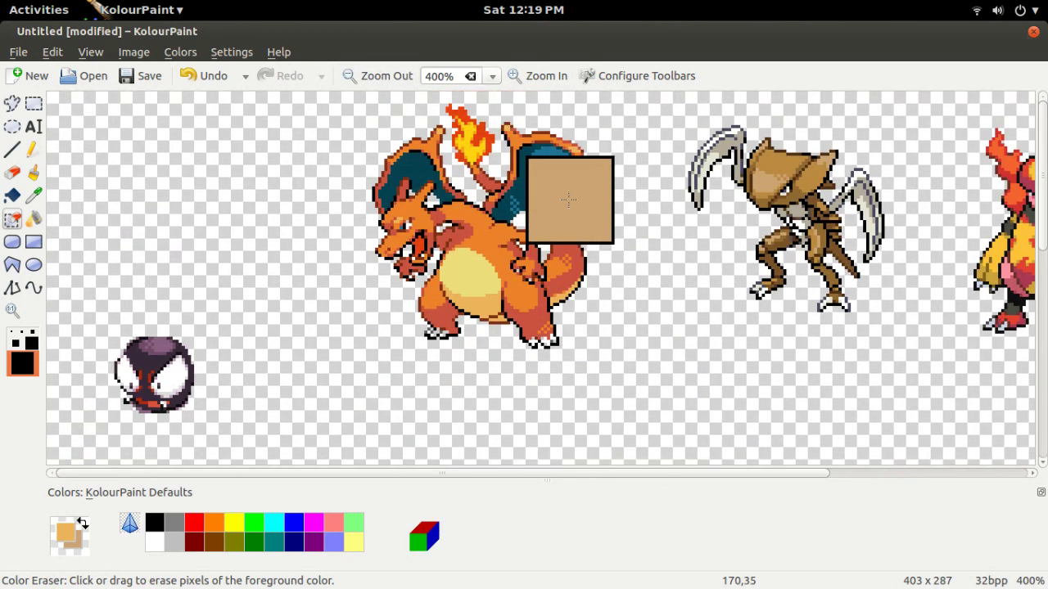
drag(452, 474, 685, 474)
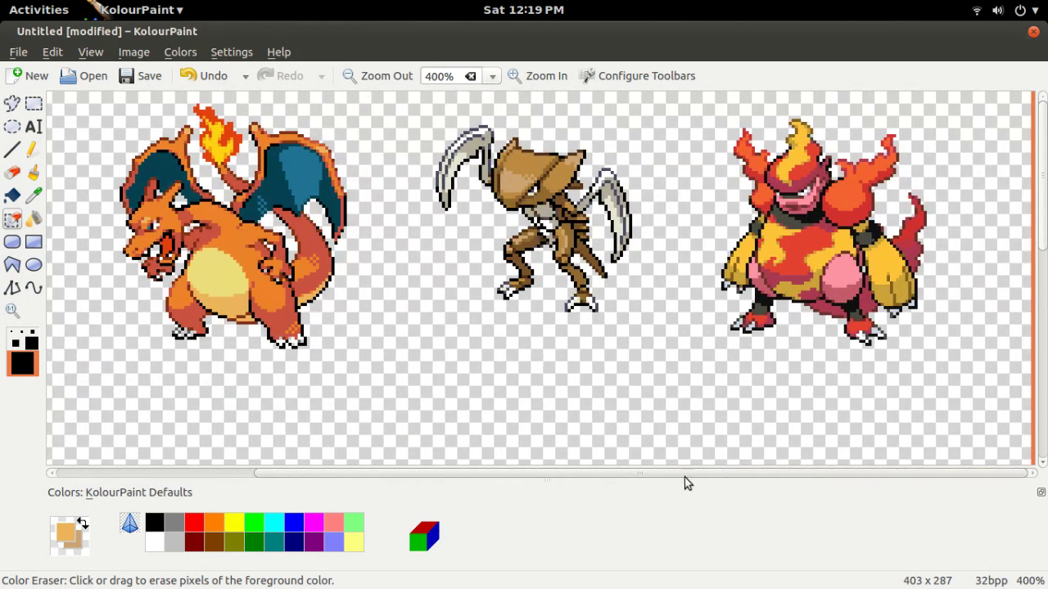
scroll(533, 282, left, 5)
scroll(536, 295, down, 12)
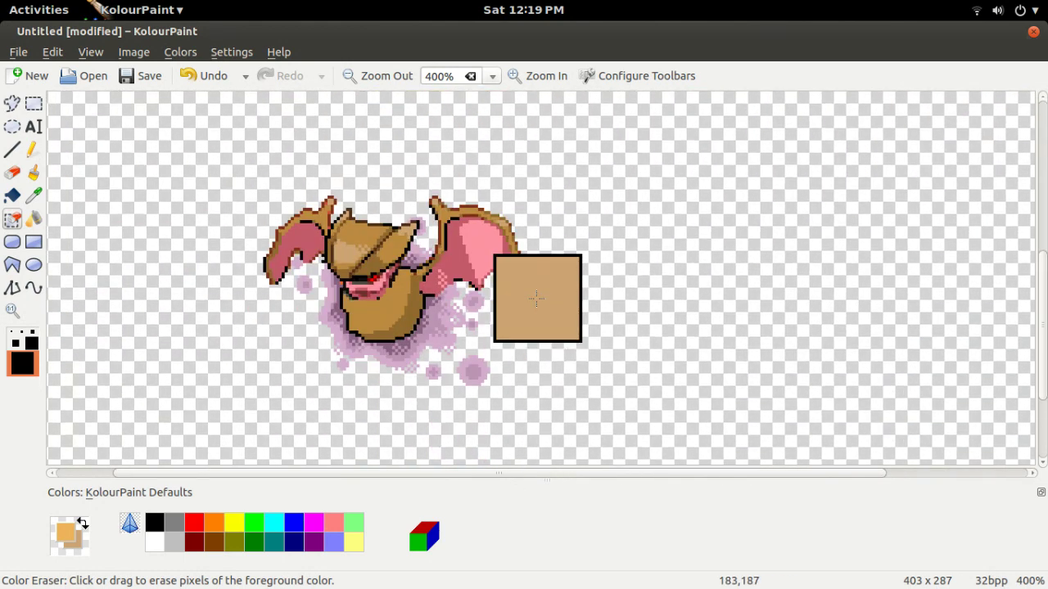
mouse_move(513, 288)
mouse_down()
mouse_move(432, 257)
mouse_move(397, 206)
mouse_move(438, 154)
mouse_move(463, 180)
mouse_up()
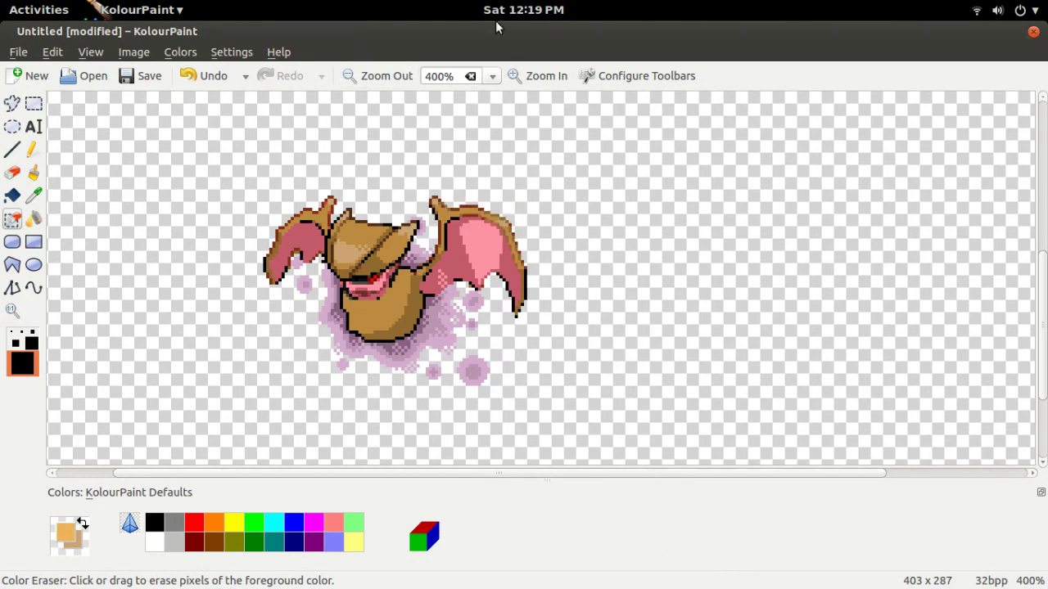
scroll(574, 287, up, 5)
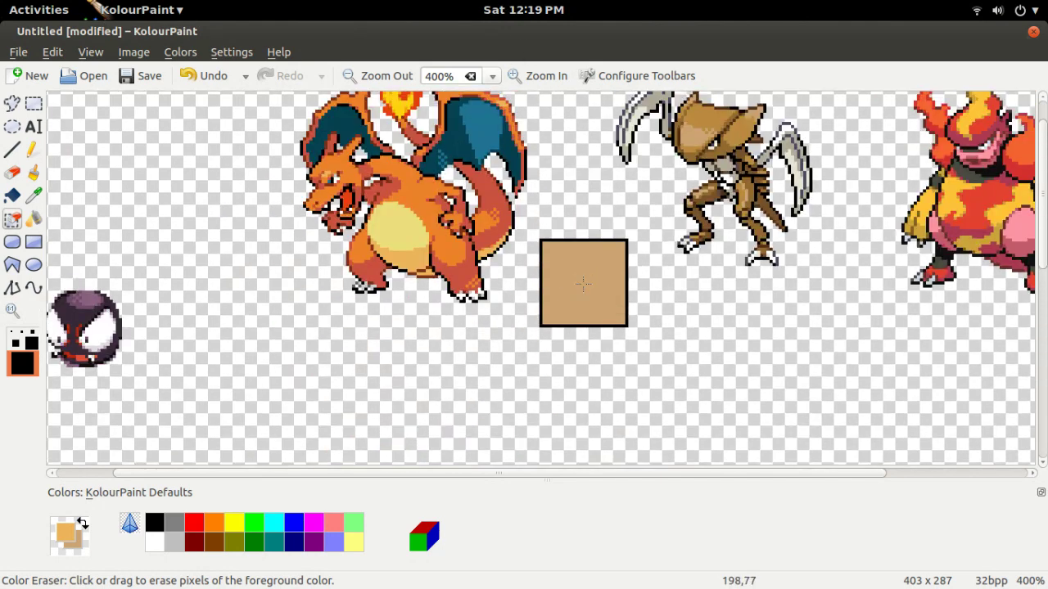
scroll(583, 282, down, 5)
Switch to Chrome and look through the Pokémon Black and White front sprites down to the end of the page
mouse_move(939, 573)
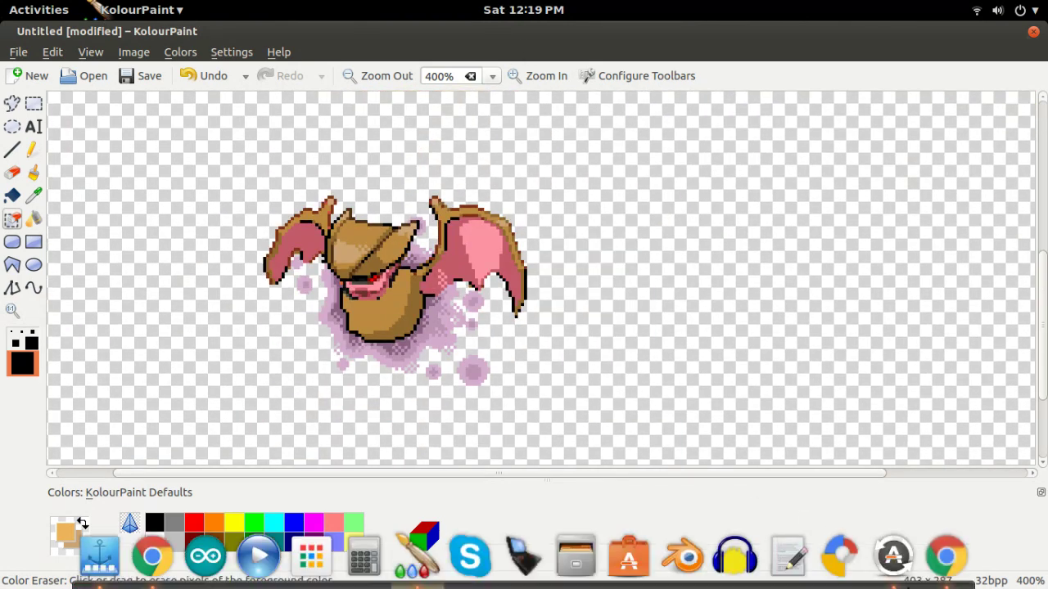
click(151, 560)
scroll(647, 155, down, 10)
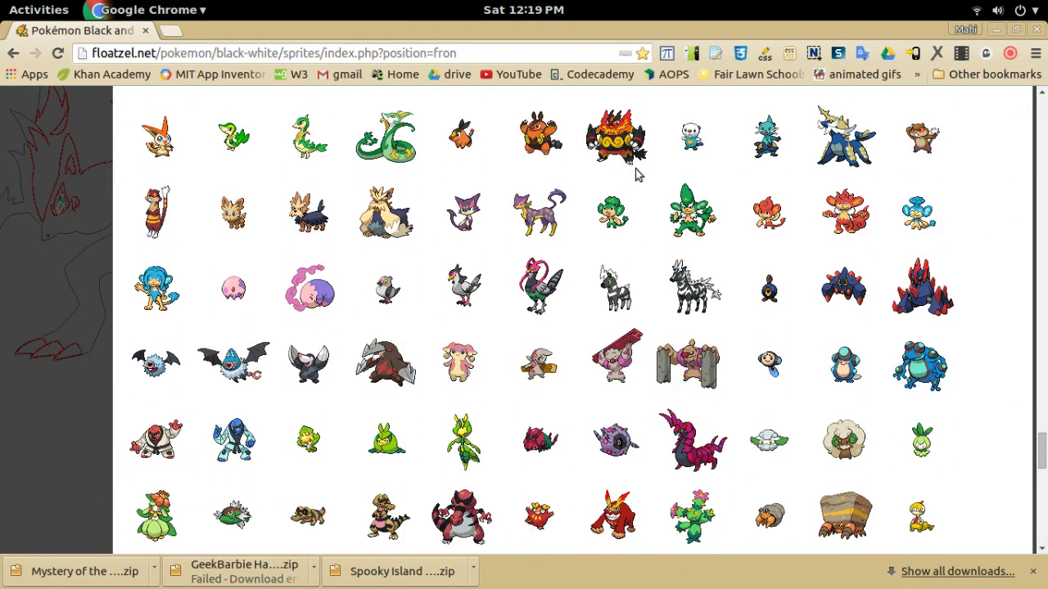
scroll(661, 351, down, 7)
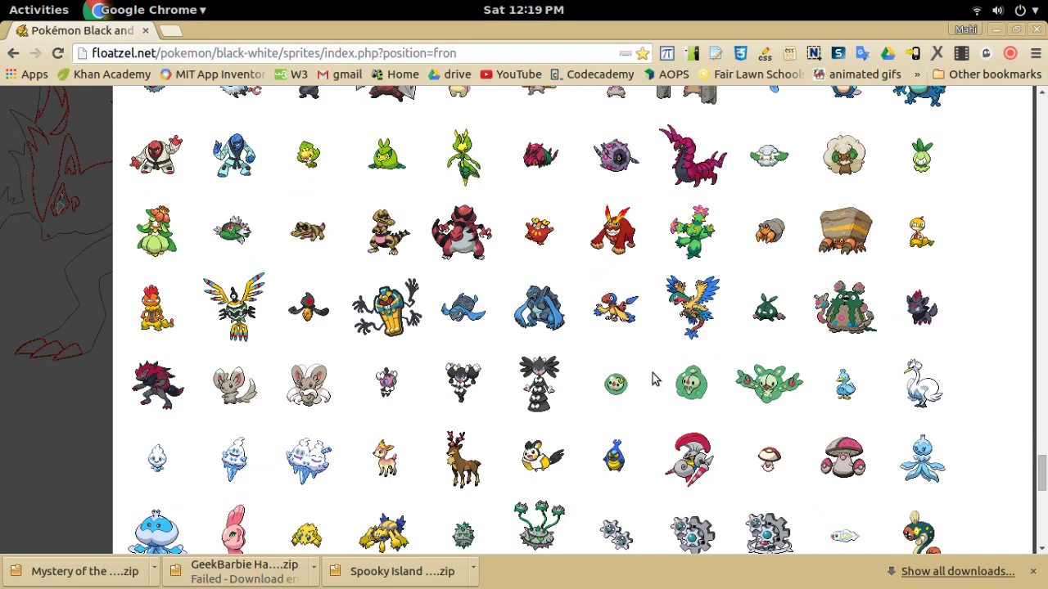
scroll(659, 385, down, 6)
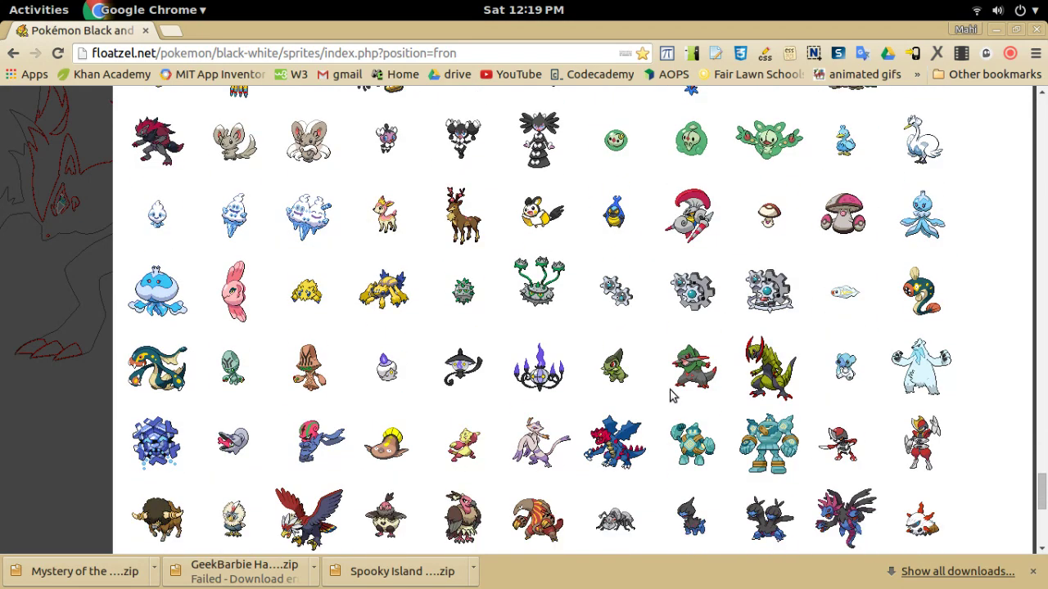
scroll(671, 393, down, 6)
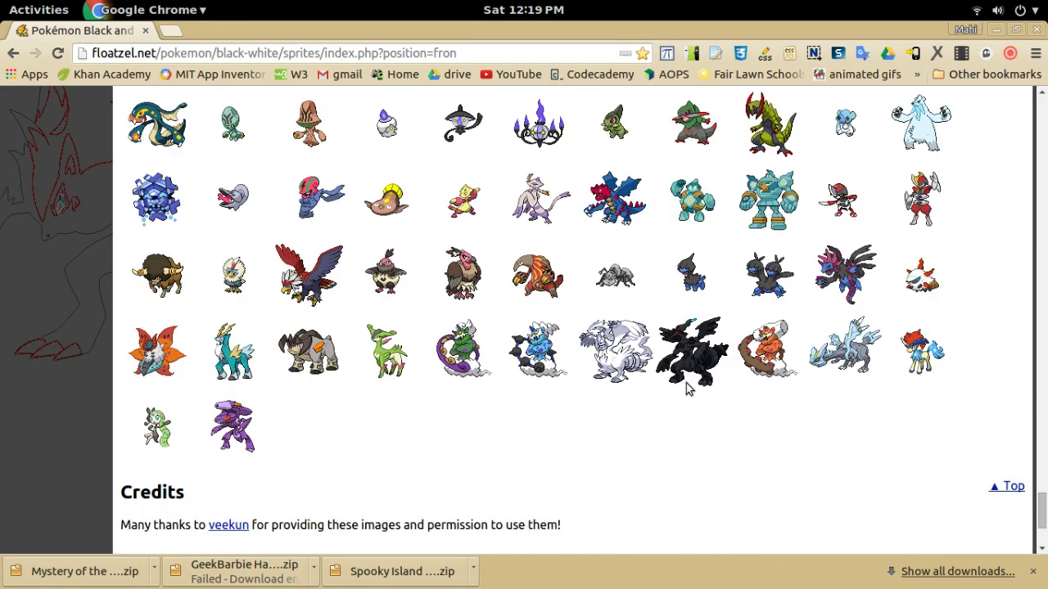
scroll(686, 390, down, 5)
Switch back to KolourPaint and outline a pointed leg in black from the body's lower edge, using thin curves and straight lines
mouse_move(669, 588)
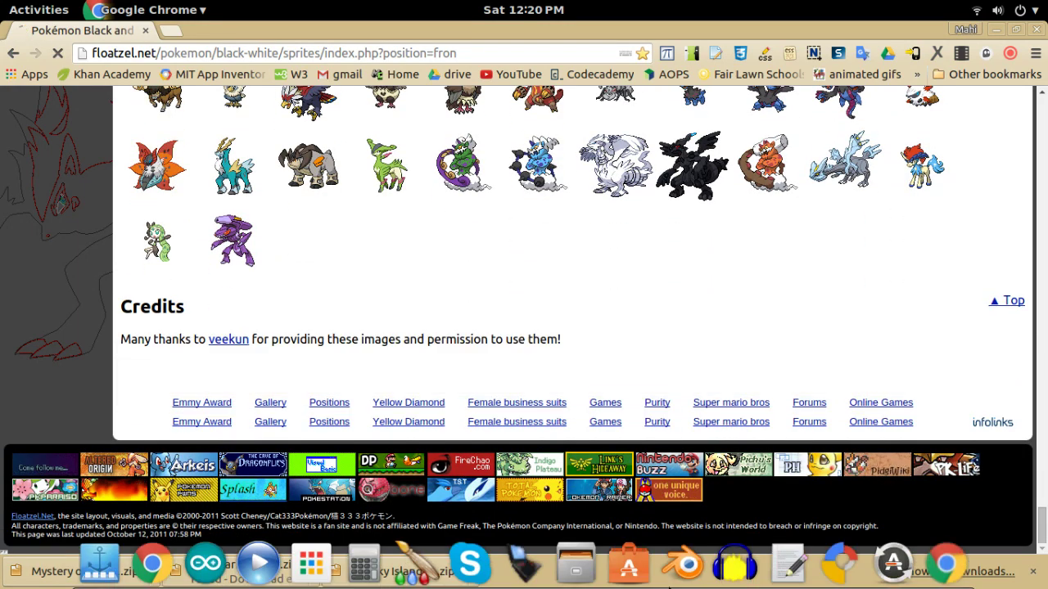
click(412, 564)
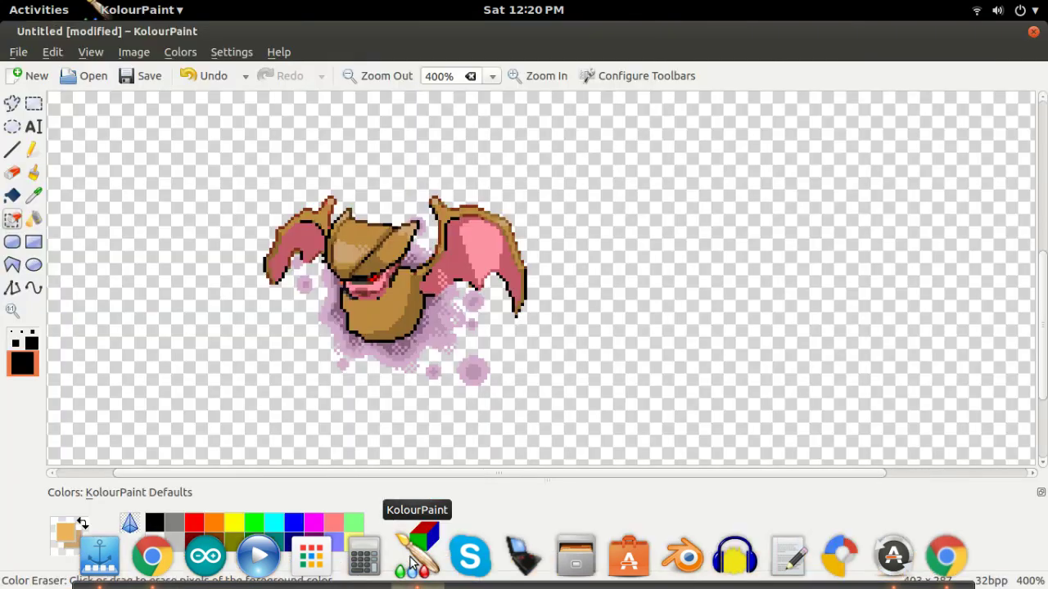
click(542, 80)
click(544, 81)
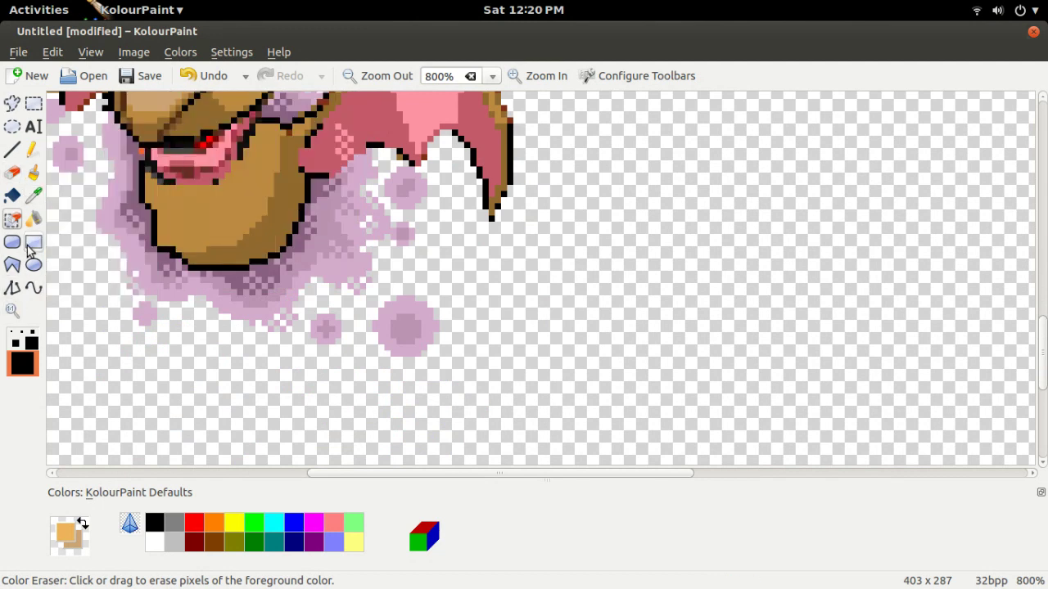
click(33, 288)
click(155, 522)
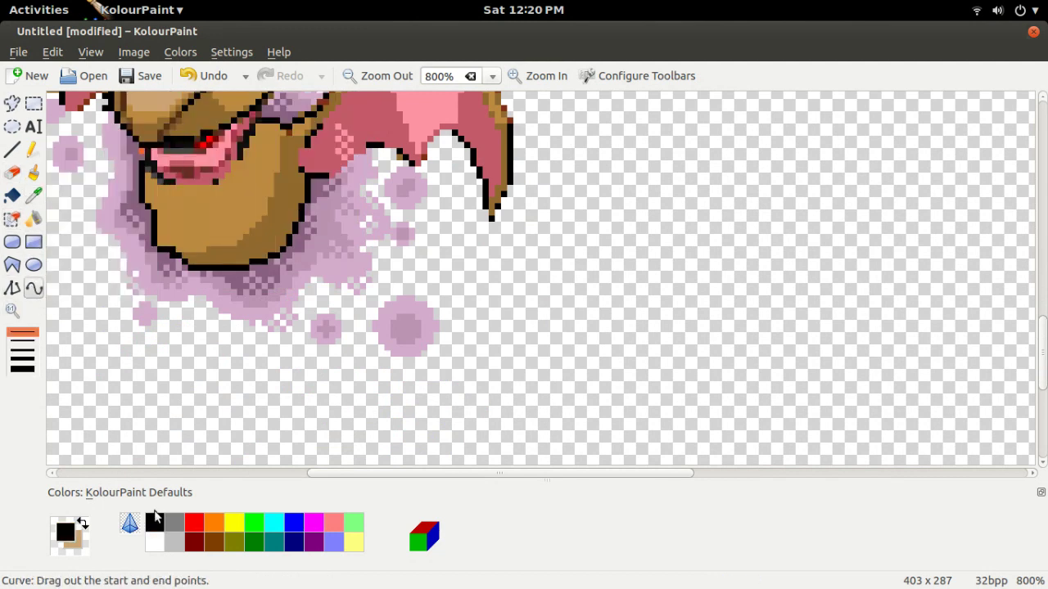
drag(265, 229, 305, 243)
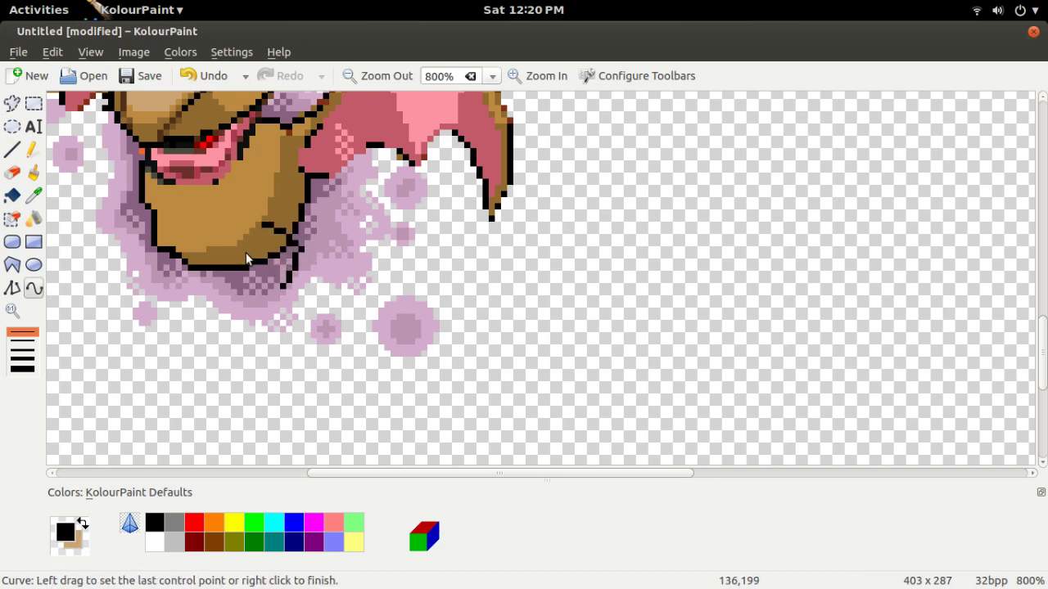
click(8, 149)
mouse_move(253, 256)
mouse_down()
mouse_move(240, 288)
mouse_move(308, 342)
mouse_up()
Paint the upper part of the outlined leg with the medium brown sampled from the body, using the Brush
click(32, 219)
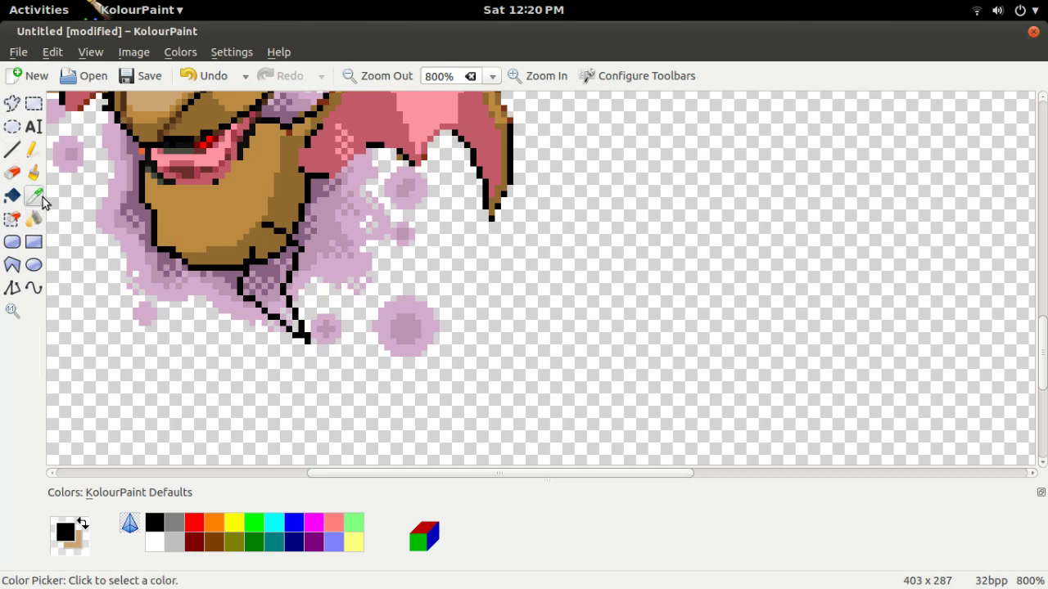
click(244, 217)
click(12, 196)
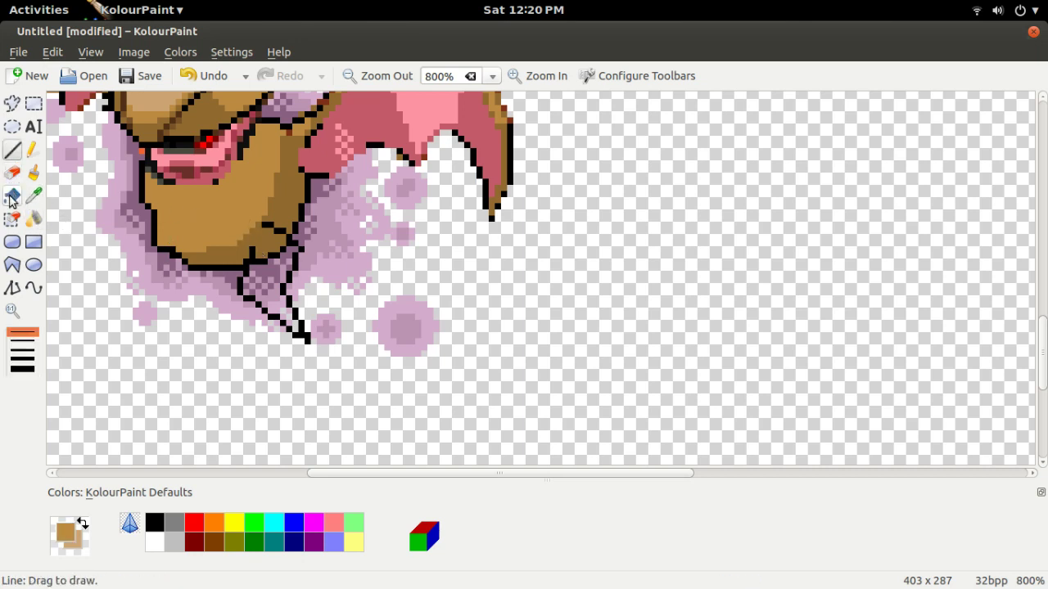
click(33, 173)
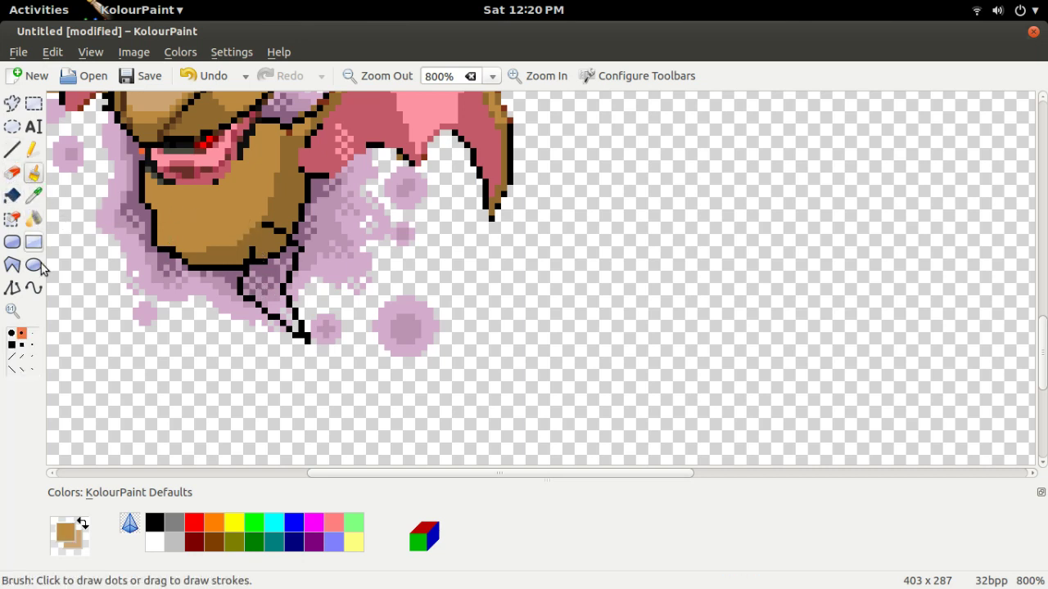
click(266, 289)
mouse_move(266, 288)
mouse_down()
mouse_move(260, 242)
mouse_move(278, 243)
mouse_up()
click(264, 236)
click(279, 244)
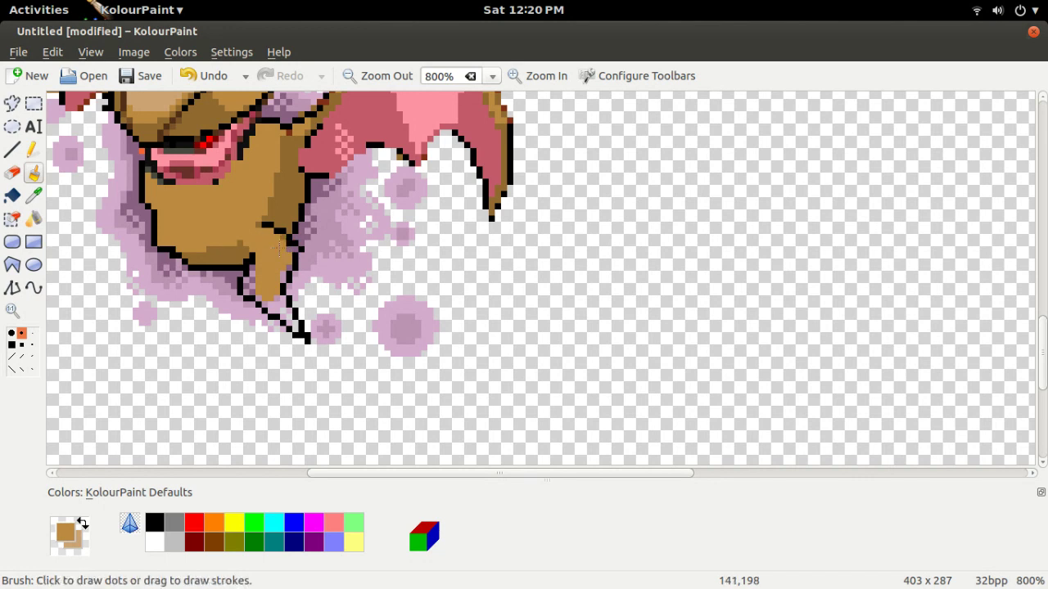
drag(282, 245, 287, 249)
click(277, 271)
mouse_move(278, 277)
mouse_down()
mouse_move(255, 281)
mouse_move(264, 285)
mouse_up()
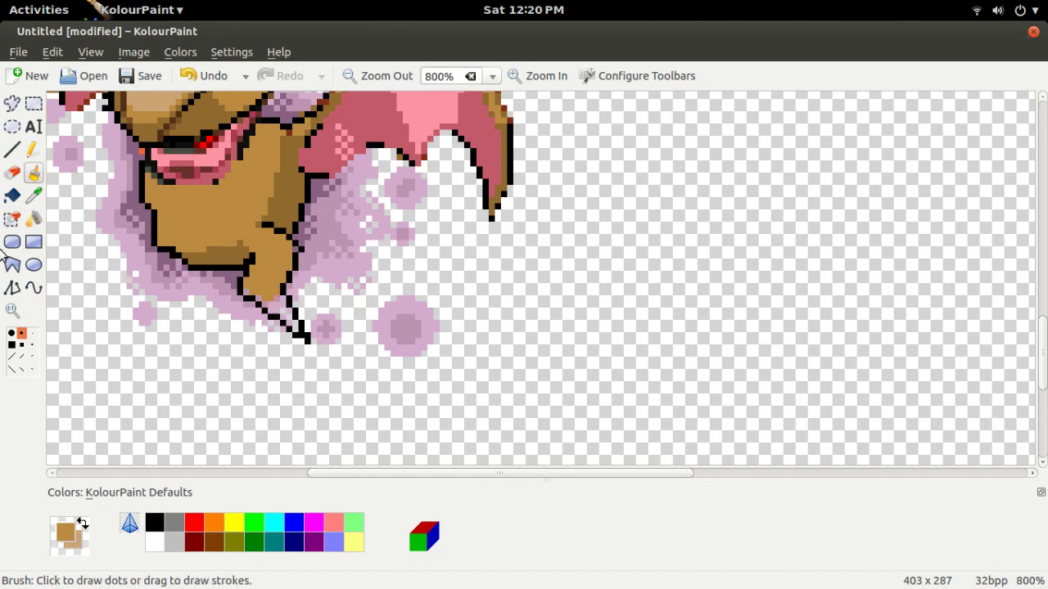
Flood-fill the remaining areas at the leg's pointed tip and along its outline with the same medium brown
click(12, 196)
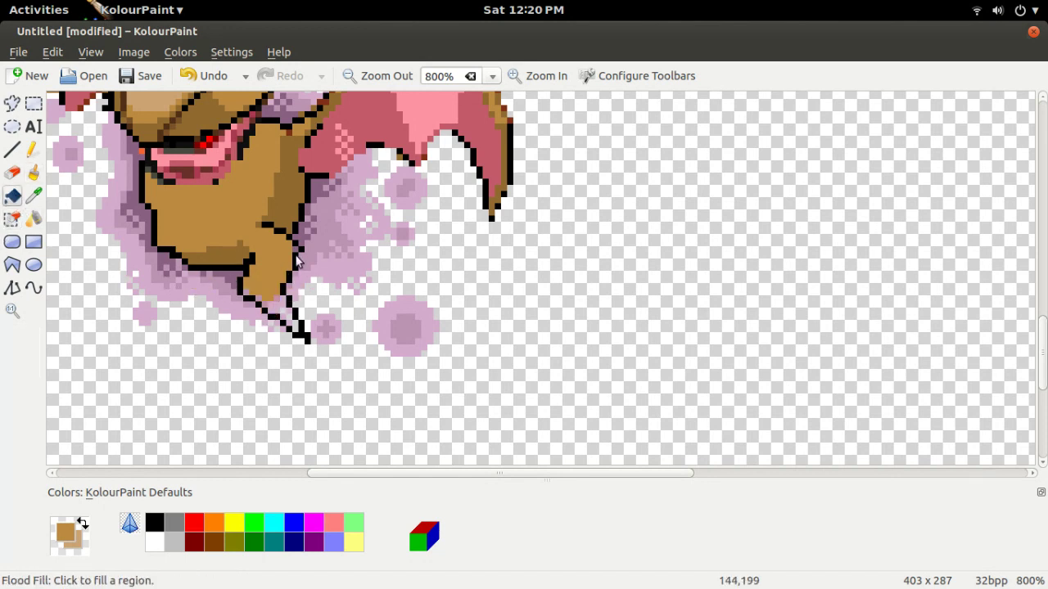
click(277, 309)
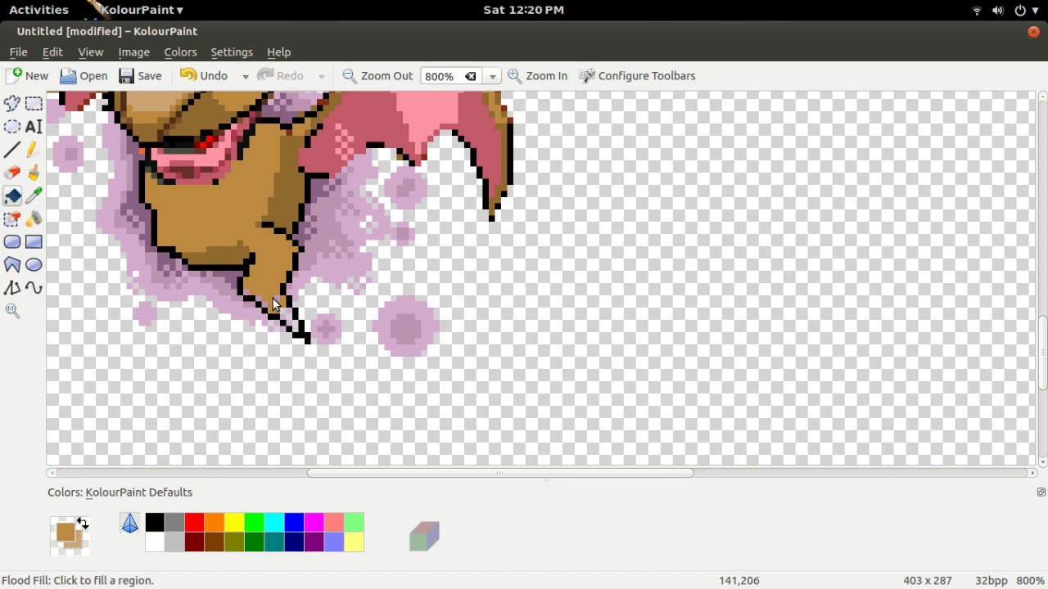
click(287, 323)
click(289, 324)
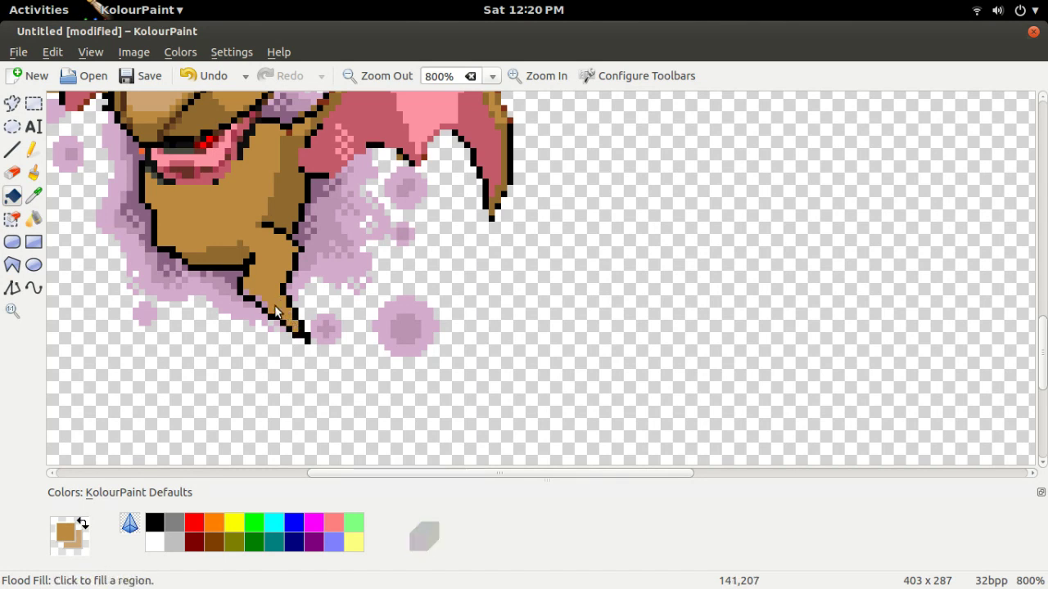
click(263, 306)
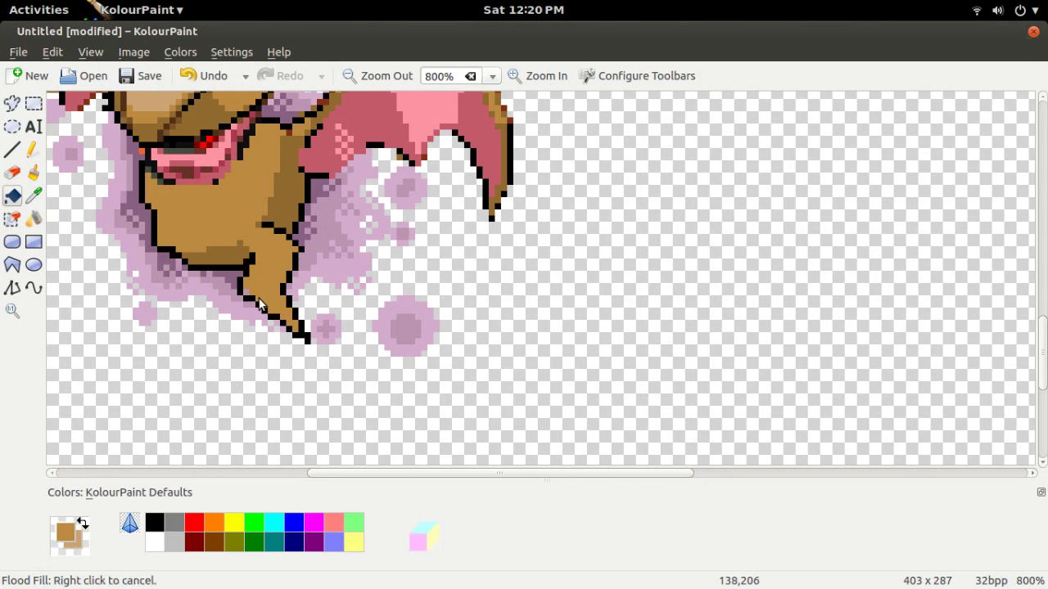
click(253, 299)
Shade the outer side of the leg with the dark brown sampled from the body, using the Line tool and Flood Fill
key(c)
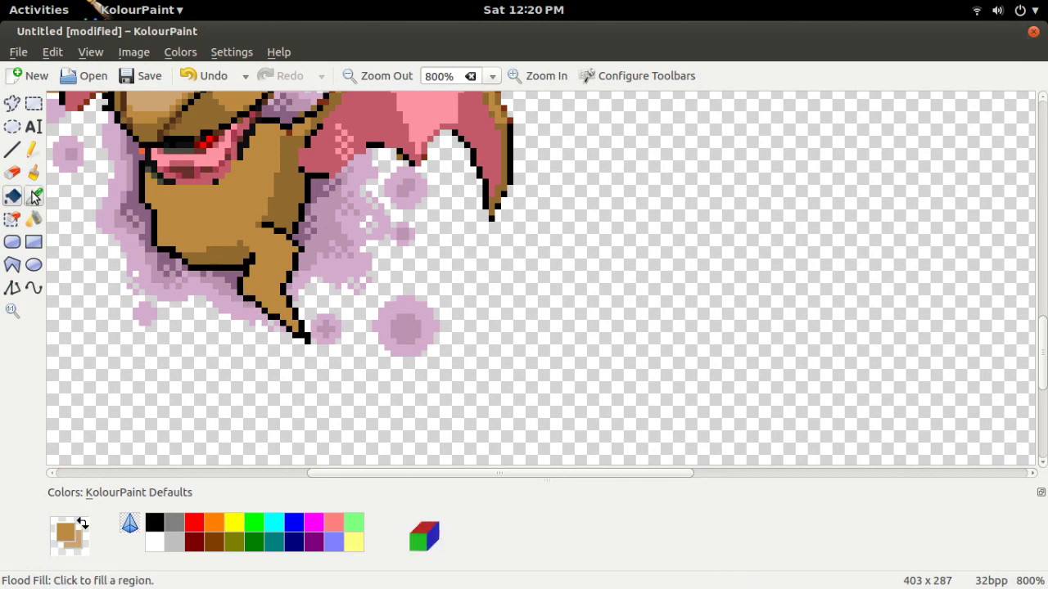
click(299, 211)
click(11, 150)
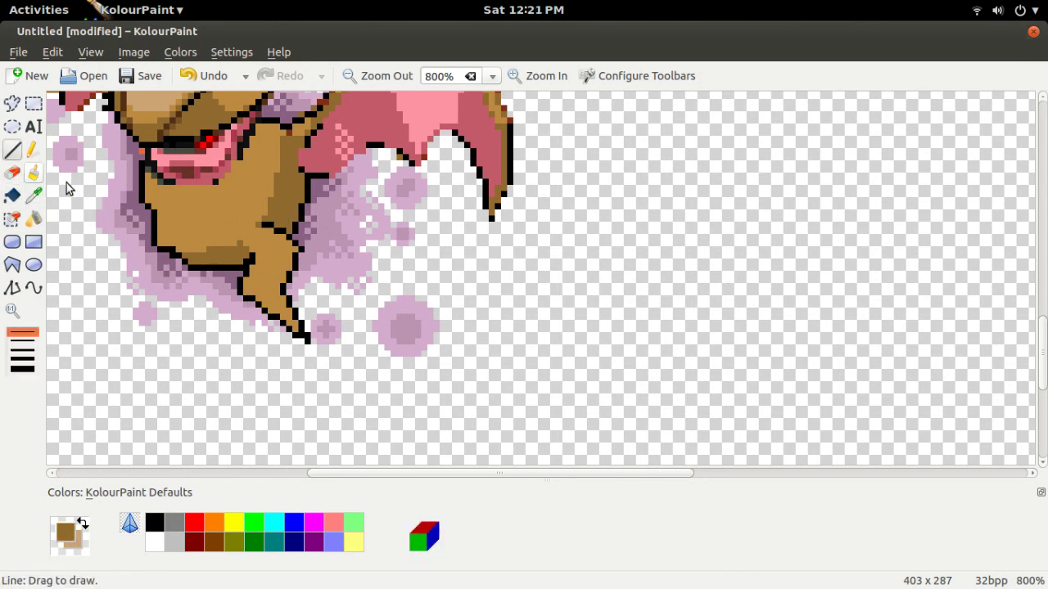
mouse_move(277, 297)
mouse_down()
mouse_move(271, 277)
mouse_move(285, 244)
mouse_up()
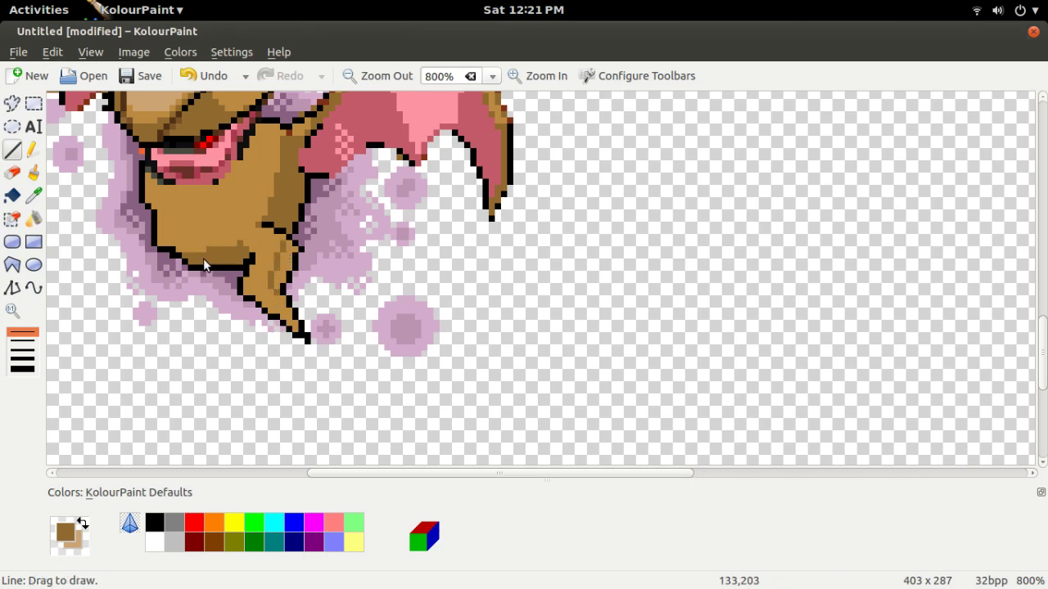
click(13, 198)
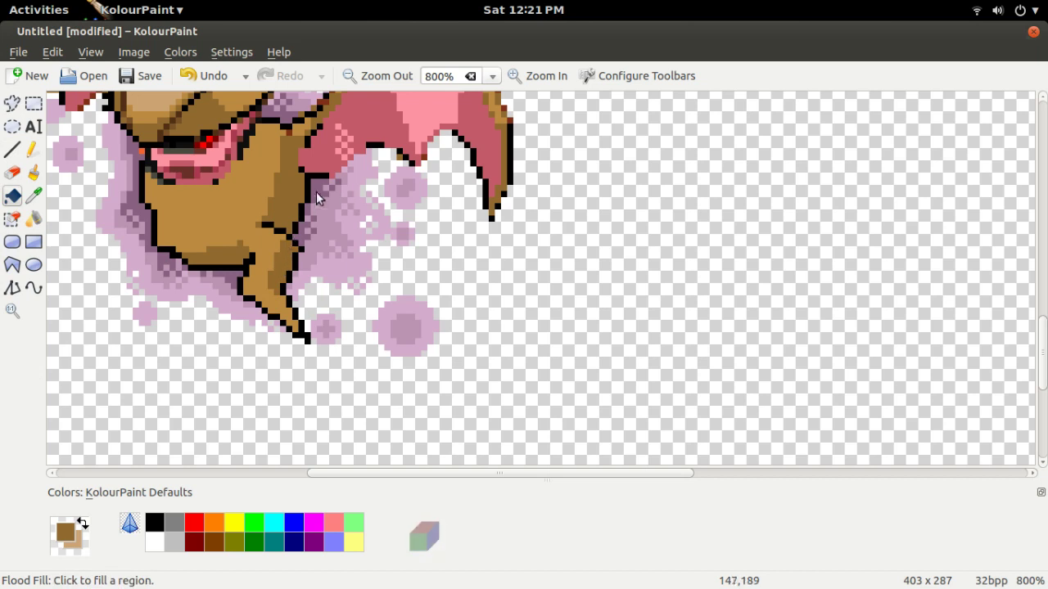
Outline a second pointed leg in black from the left side of the body's lower edge, using thin curves and straight lines
click(386, 75)
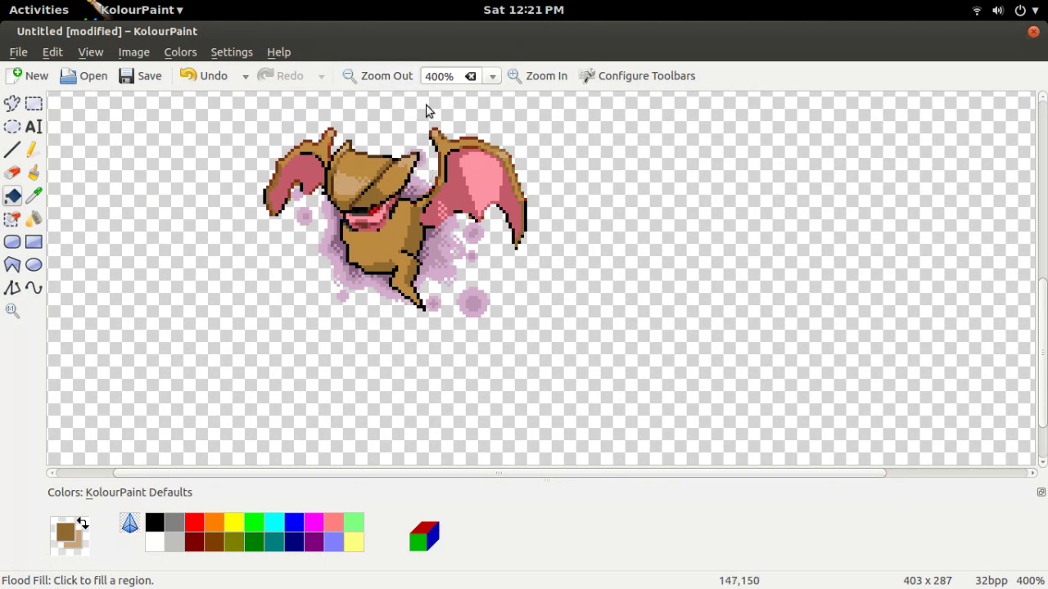
click(528, 85)
click(528, 85)
drag(466, 474, 363, 420)
click(11, 150)
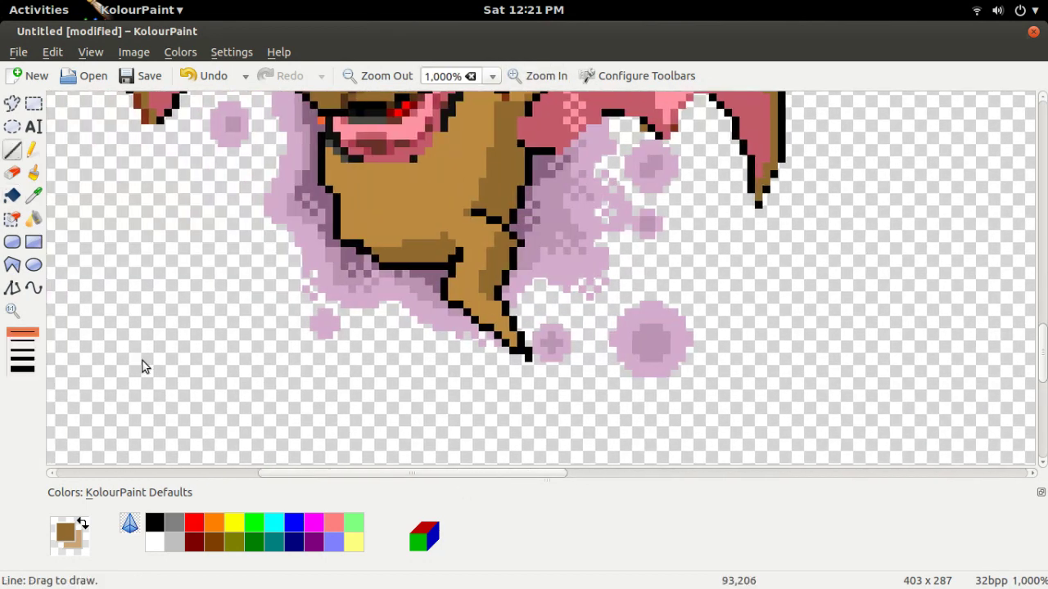
click(33, 288)
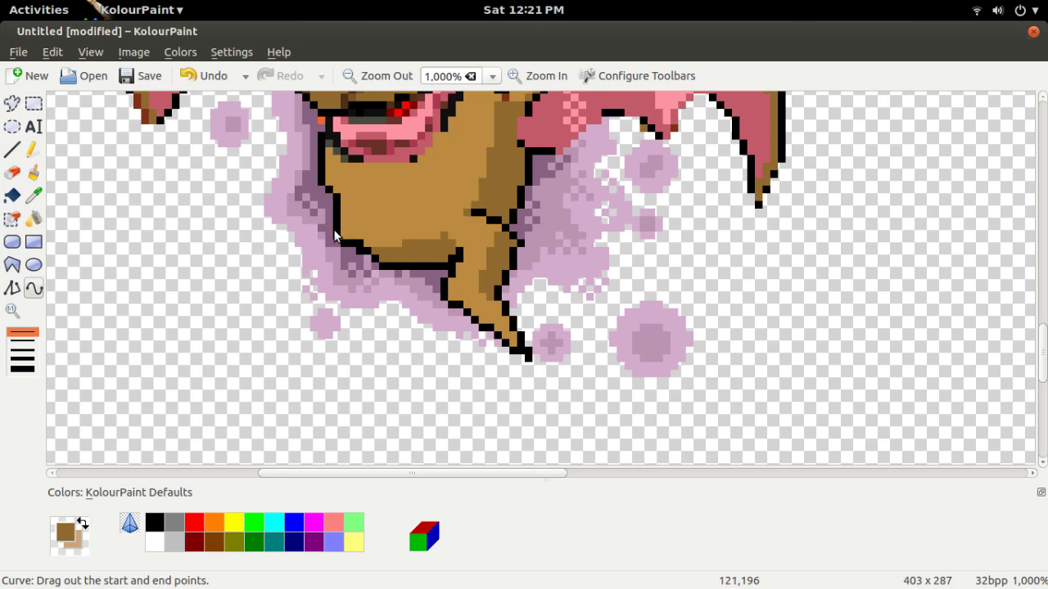
drag(337, 218, 320, 289)
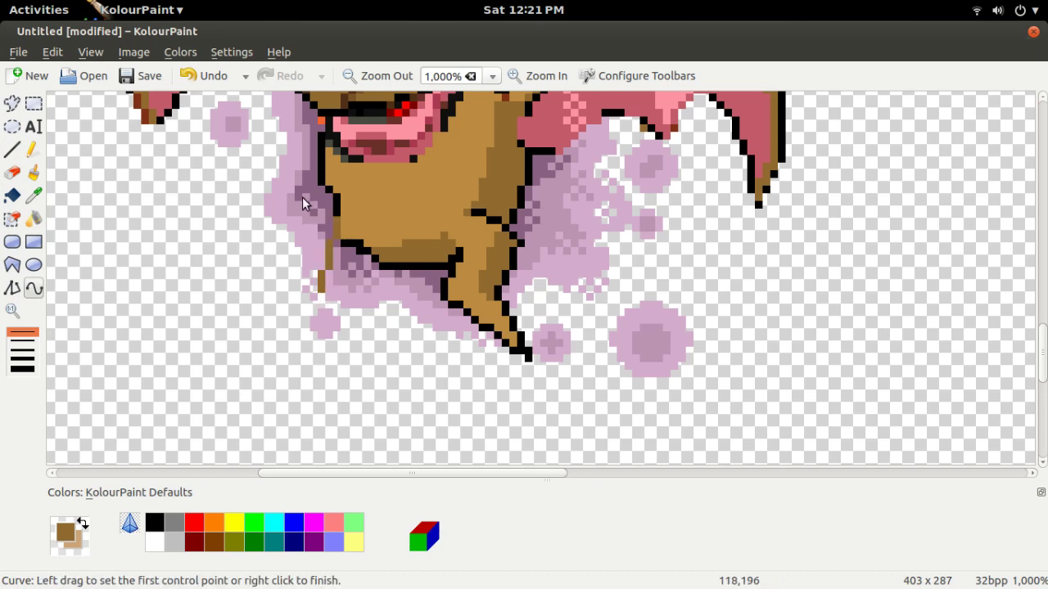
click(220, 82)
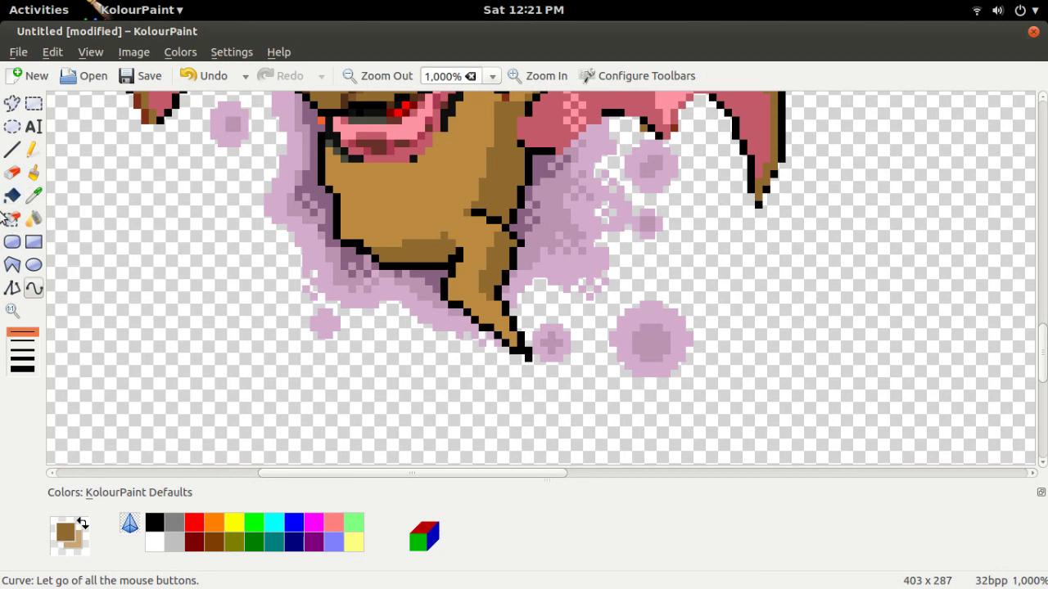
click(155, 524)
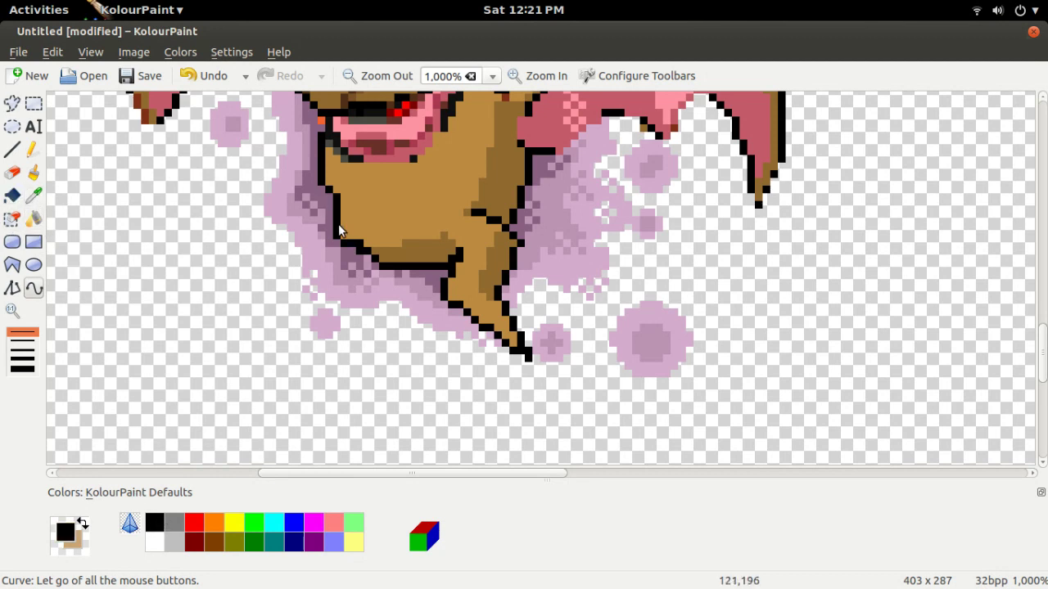
drag(334, 223, 277, 234)
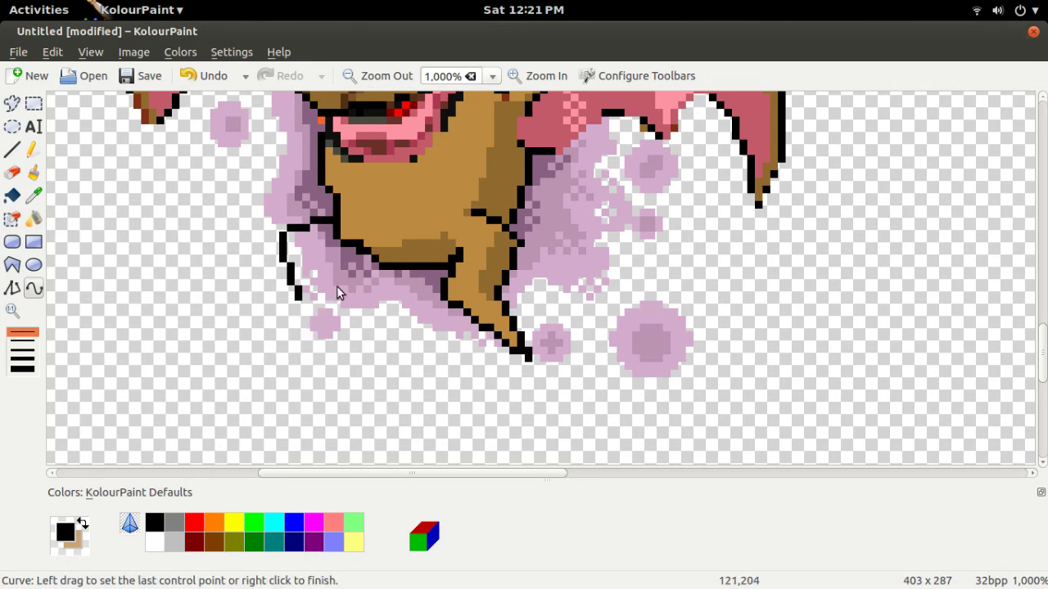
click(12, 150)
mouse_move(346, 255)
mouse_down()
mouse_move(329, 298)
mouse_move(336, 311)
mouse_move(276, 345)
mouse_move(288, 312)
mouse_move(301, 309)
mouse_up()
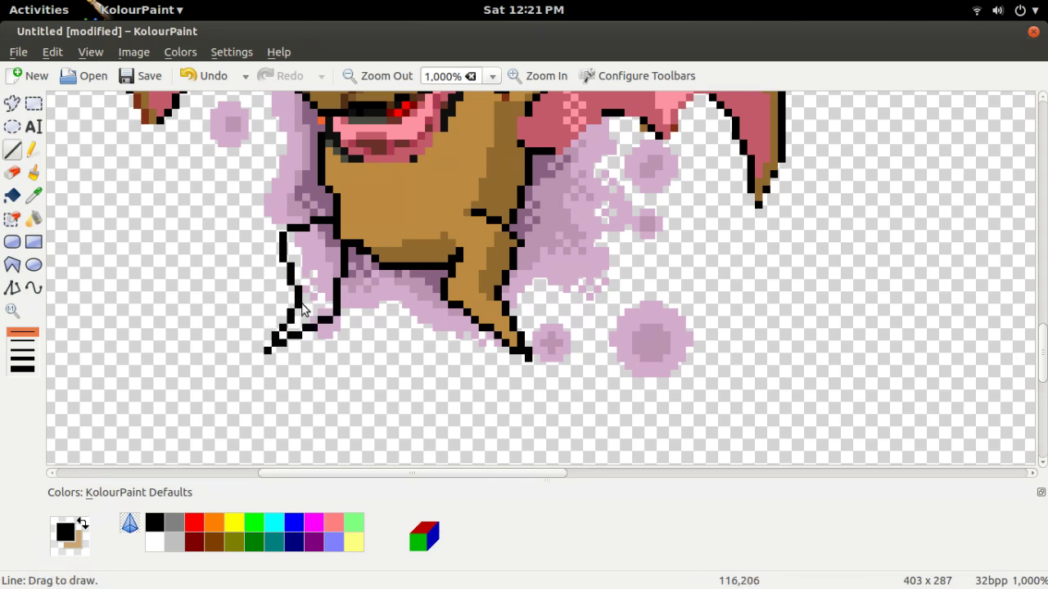
Flood-fill the inside of the new left leg, including its stray purple and transparent pixels, with the dark brown sampled from the body
click(34, 195)
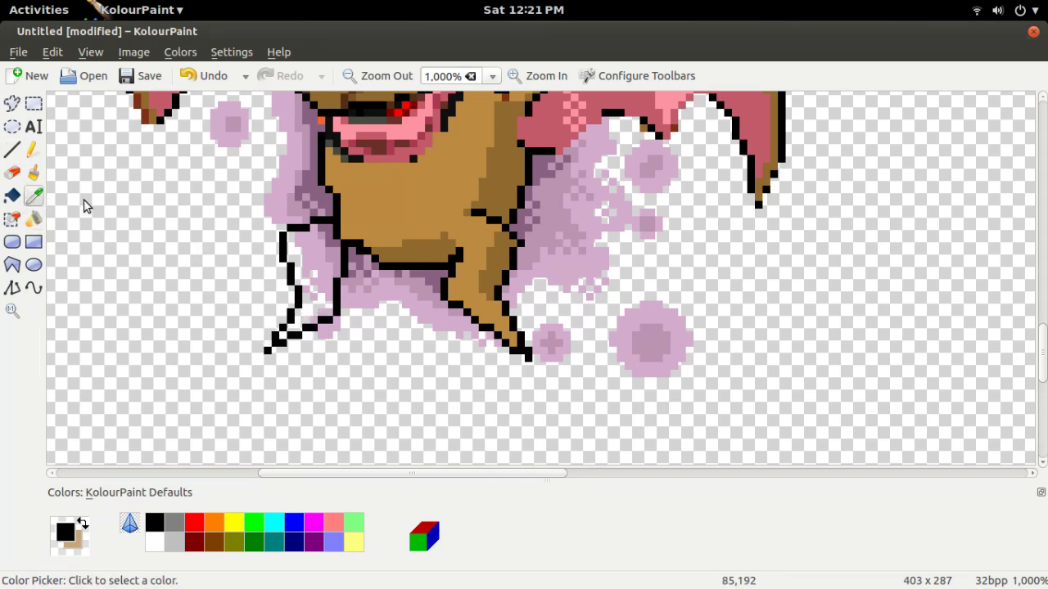
click(391, 249)
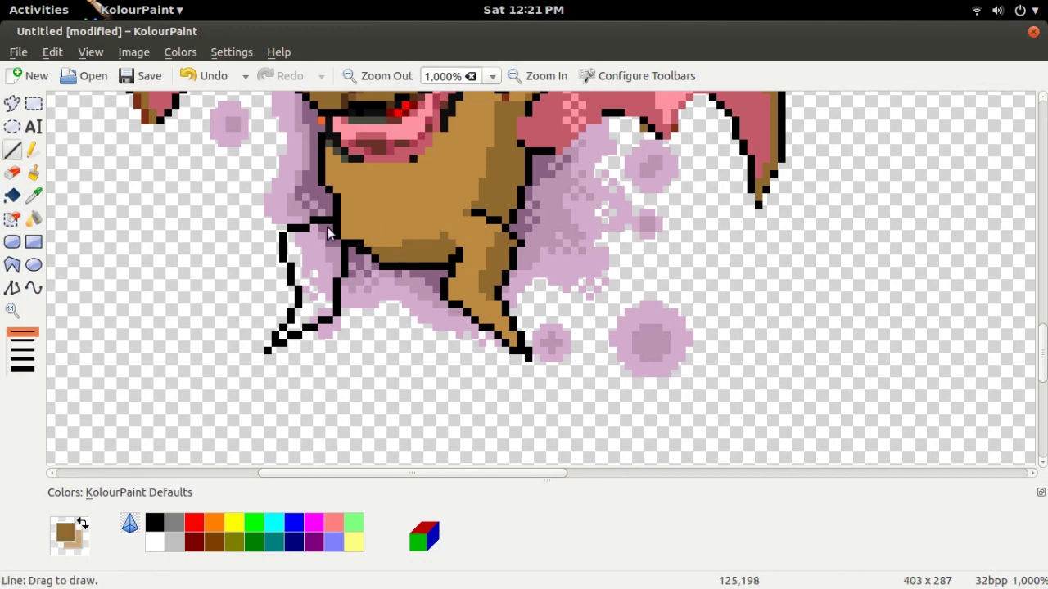
click(11, 195)
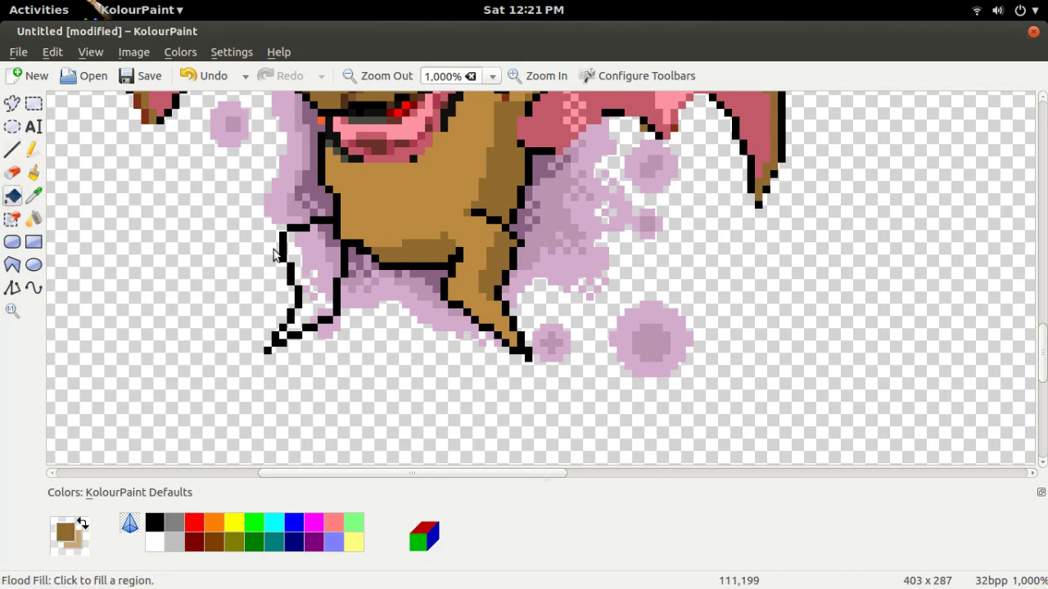
click(321, 238)
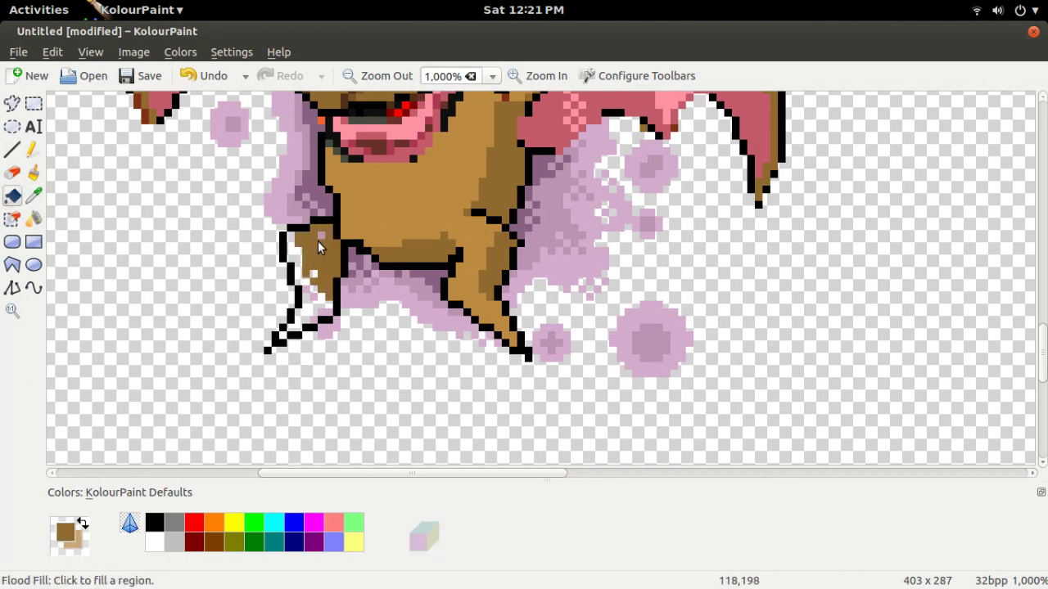
click(305, 282)
click(310, 299)
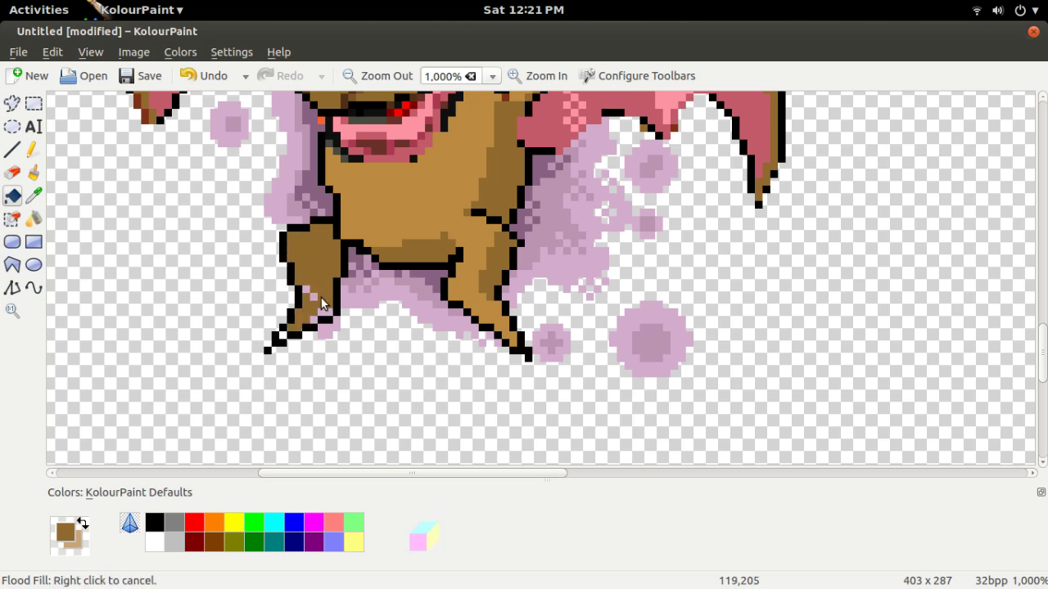
click(321, 319)
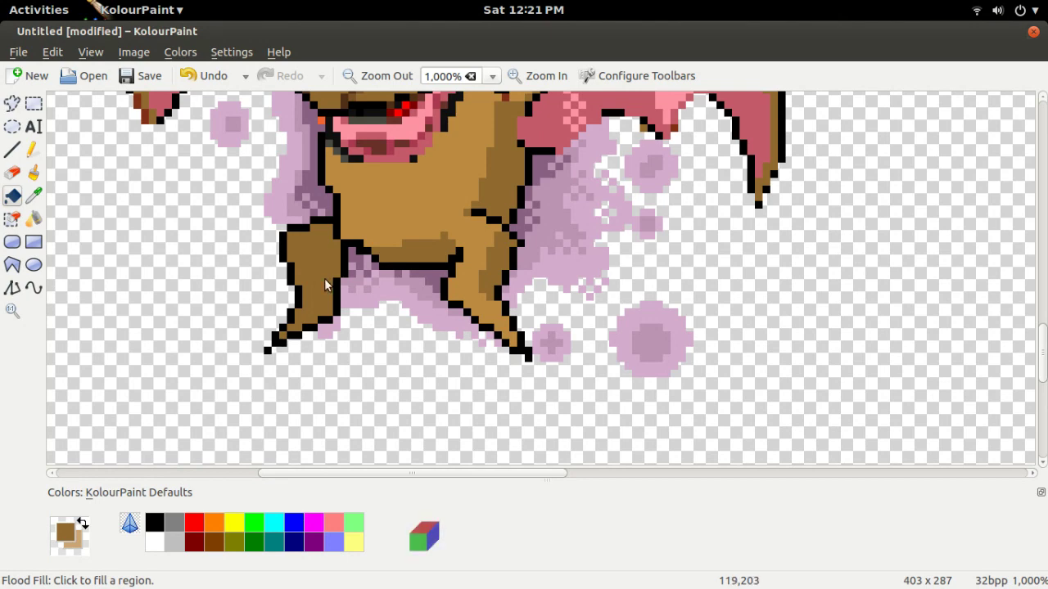
Recolour the outer side of the left leg with the medium brown sampled from the body, using the Line tool and Flood Fill
scroll(405, 230, up, 1)
scroll(429, 229, down, 1)
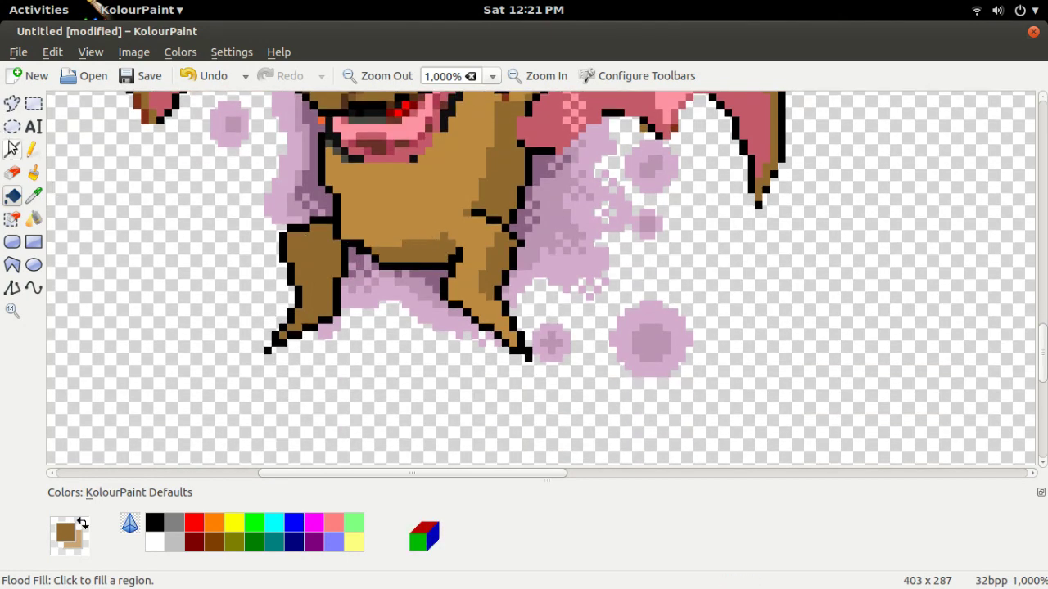
click(34, 194)
click(423, 196)
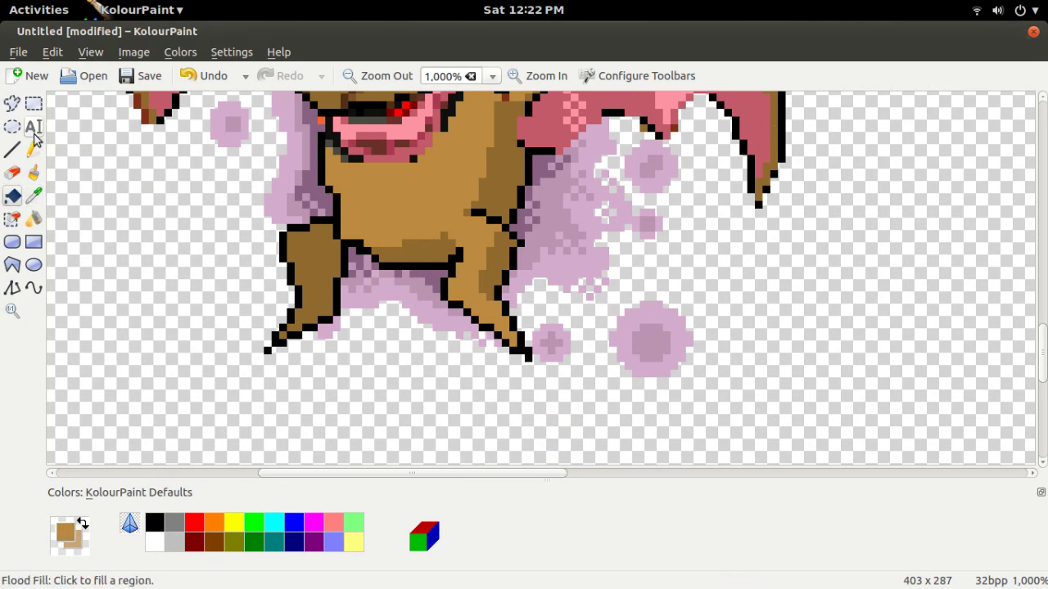
click(13, 150)
drag(300, 296, 314, 226)
click(11, 195)
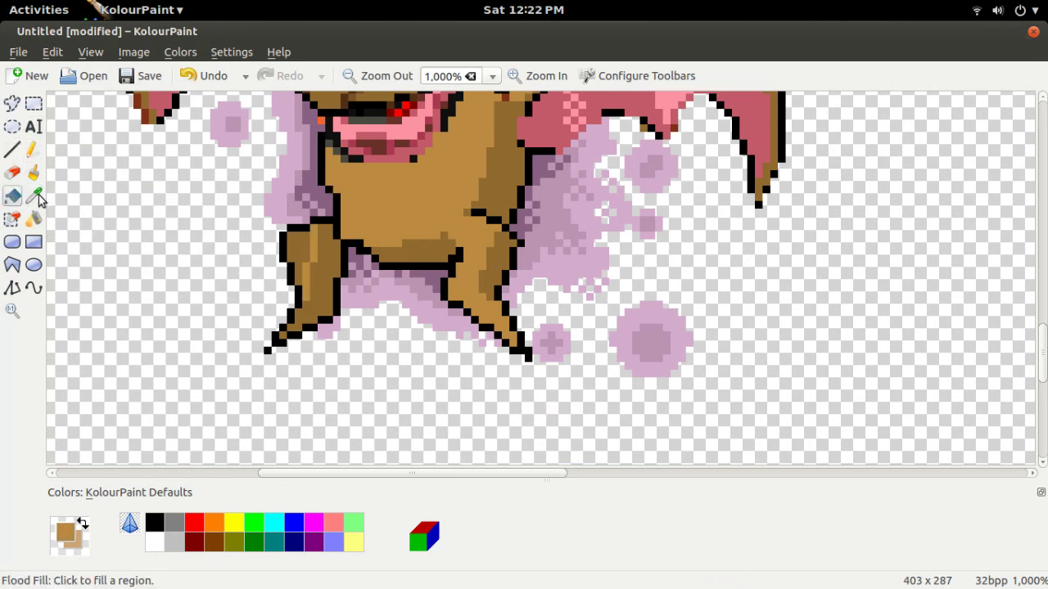
click(370, 76)
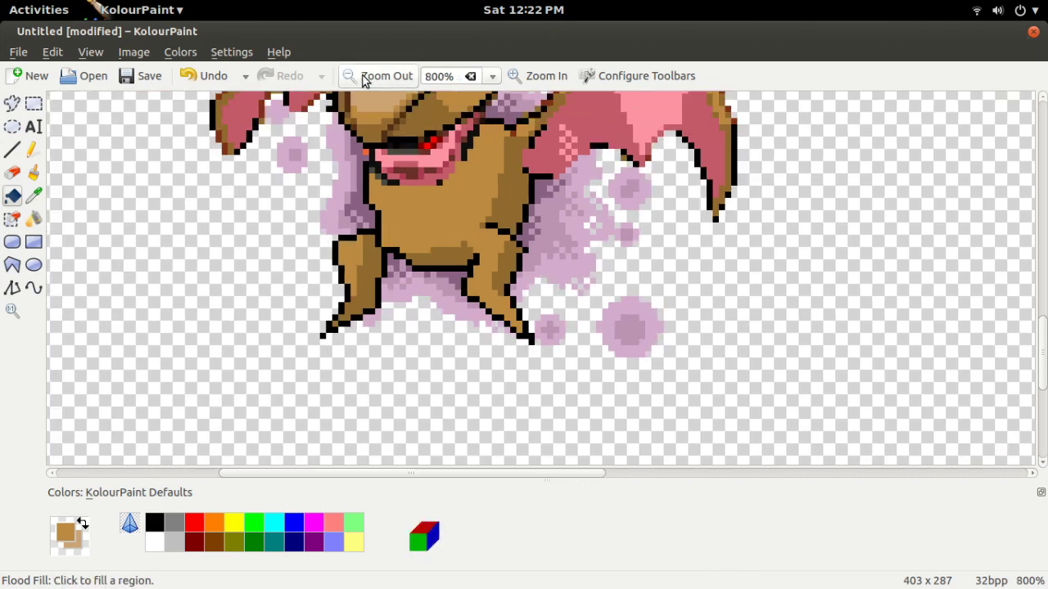
click(370, 76)
click(370, 76)
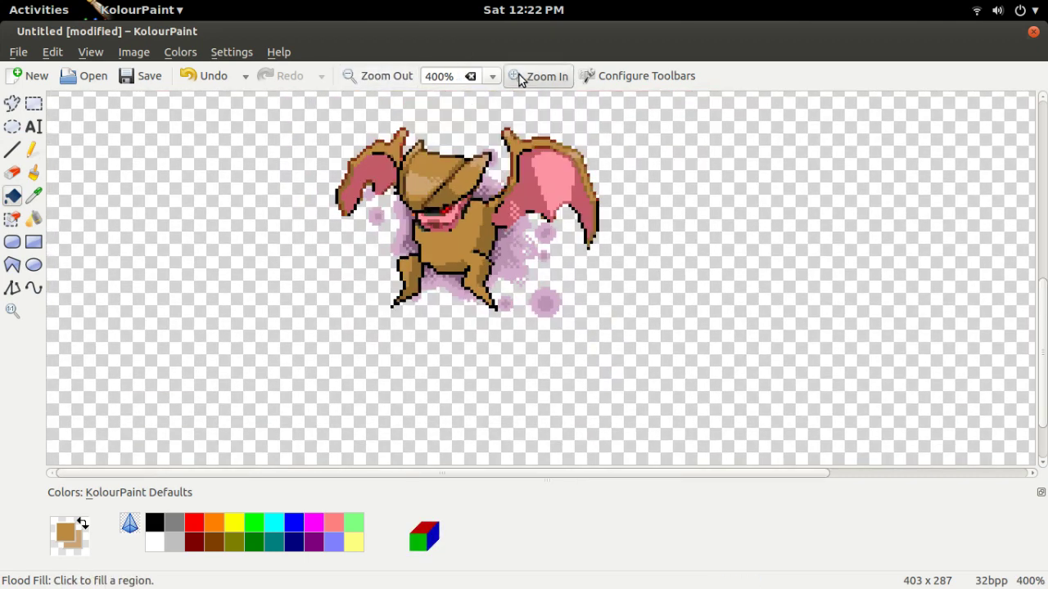
Draw a black line sloping up from the top of the left leg to the body outline to raise the hip
click(519, 76)
click(519, 76)
click(519, 76)
click(519, 76)
click(11, 127)
click(11, 149)
click(159, 526)
drag(122, 215, 169, 189)
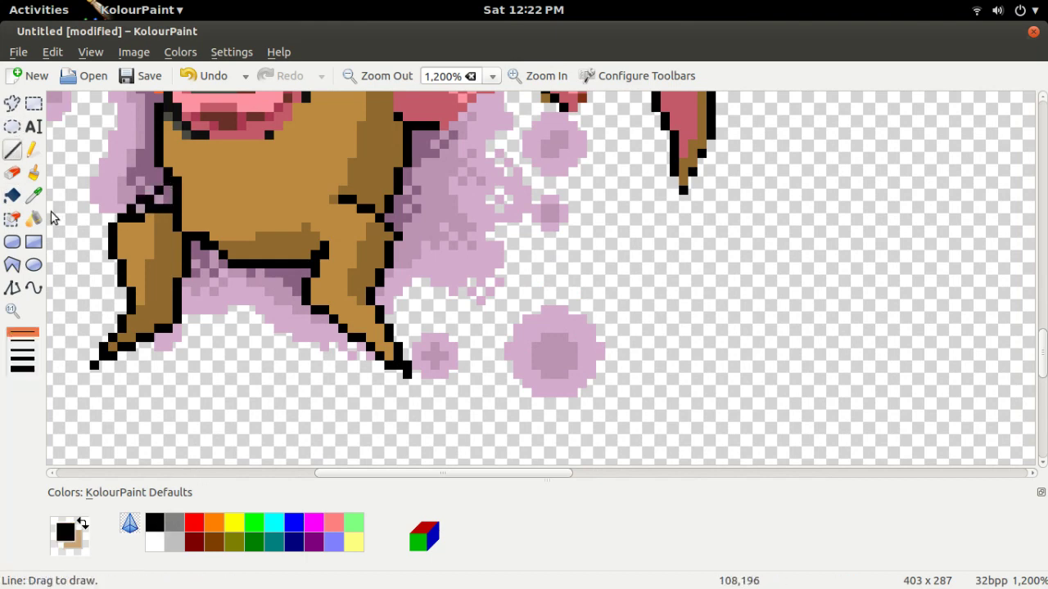
Paint over the old outline pixels in the inner part of the left hip with the leg's dark brown, using the smallest Brush
click(34, 195)
click(166, 229)
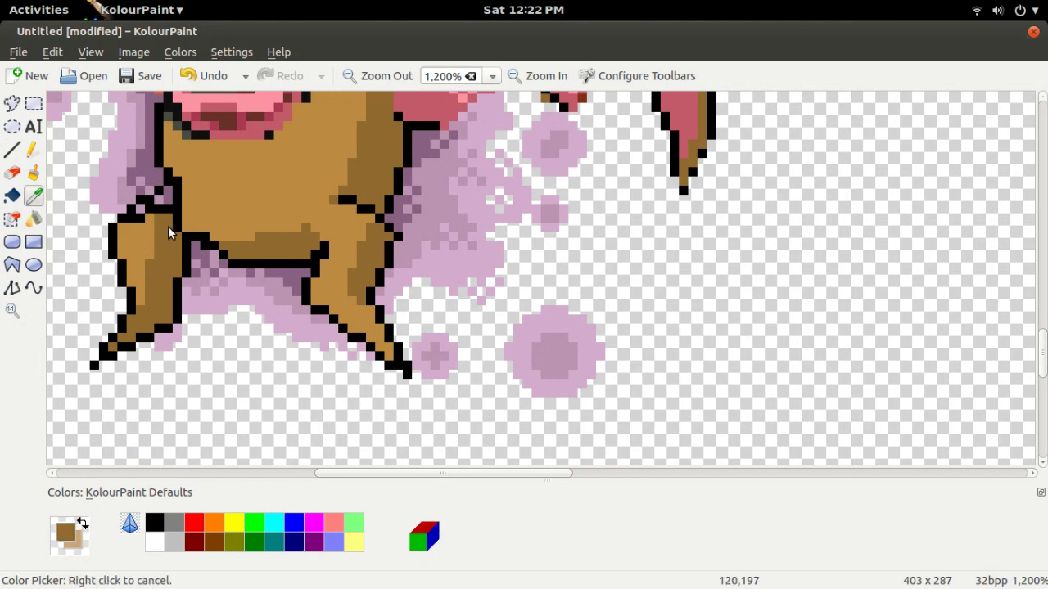
click(34, 172)
drag(88, 230, 98, 250)
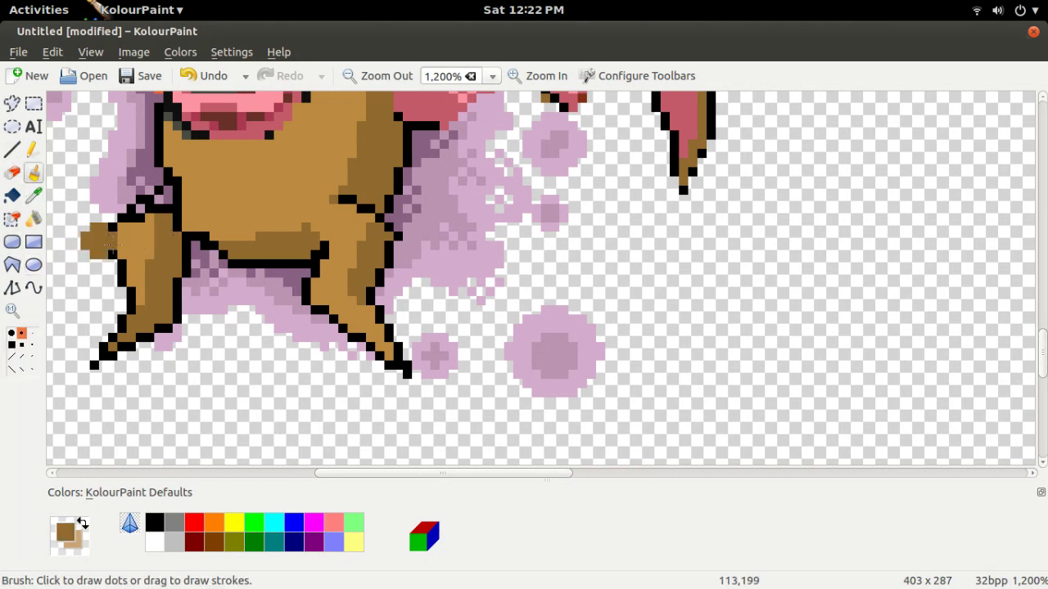
click(32, 334)
drag(164, 216, 158, 201)
click(158, 200)
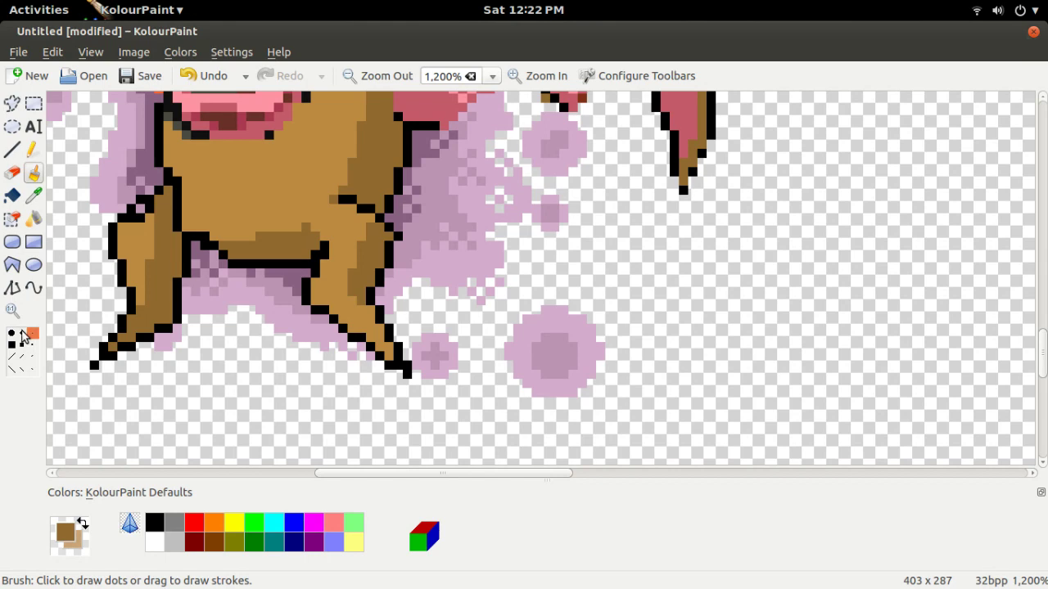
Paint over the remaining old outline pixels in the outer part of the left hip with the medium brown sampled from the body
click(34, 195)
click(241, 204)
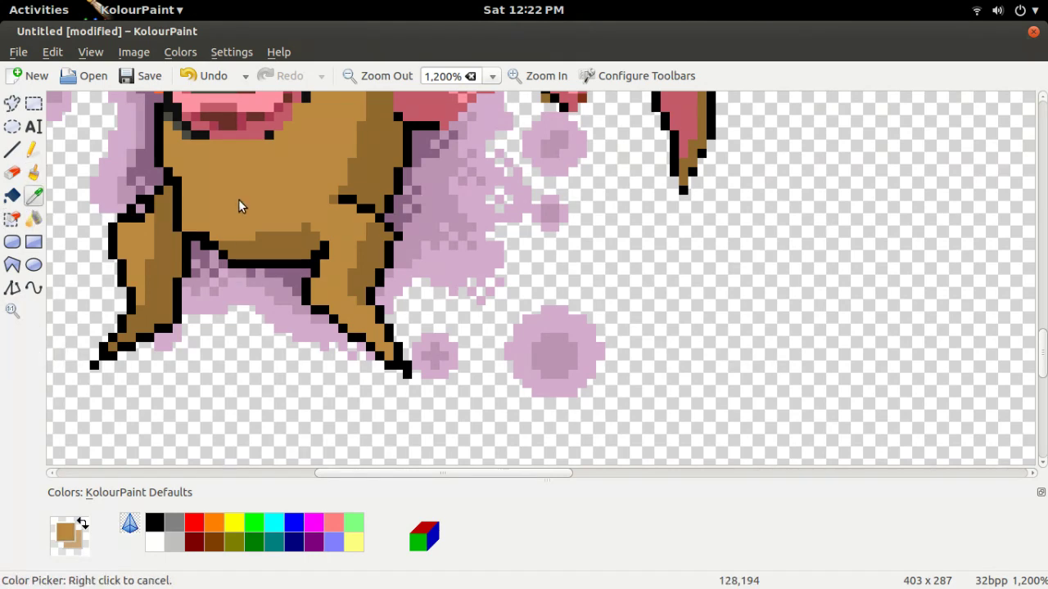
mouse_move(140, 215)
mouse_down()
mouse_move(150, 205)
mouse_move(131, 215)
mouse_up()
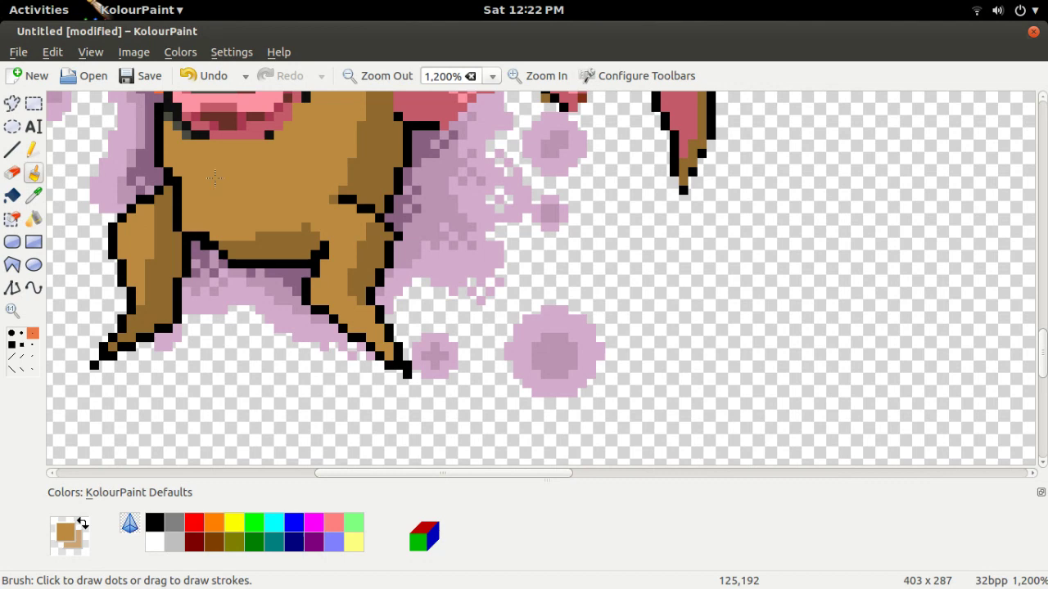
Examine the whole fused sprite and compare it with the source Pokémon sprites above it
click(391, 83)
click(388, 82)
click(388, 83)
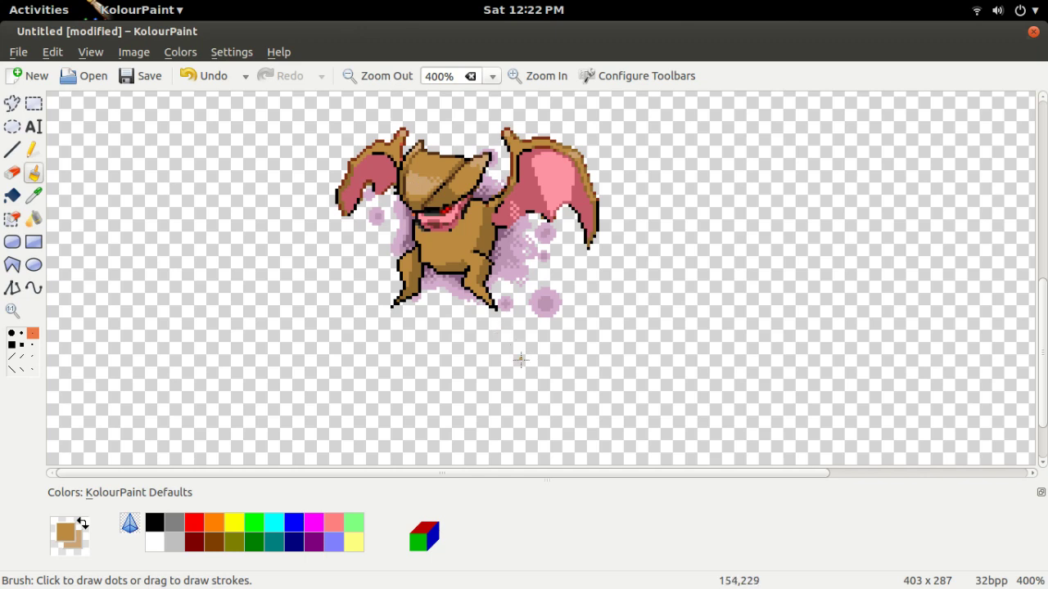
scroll(573, 299, up, 10)
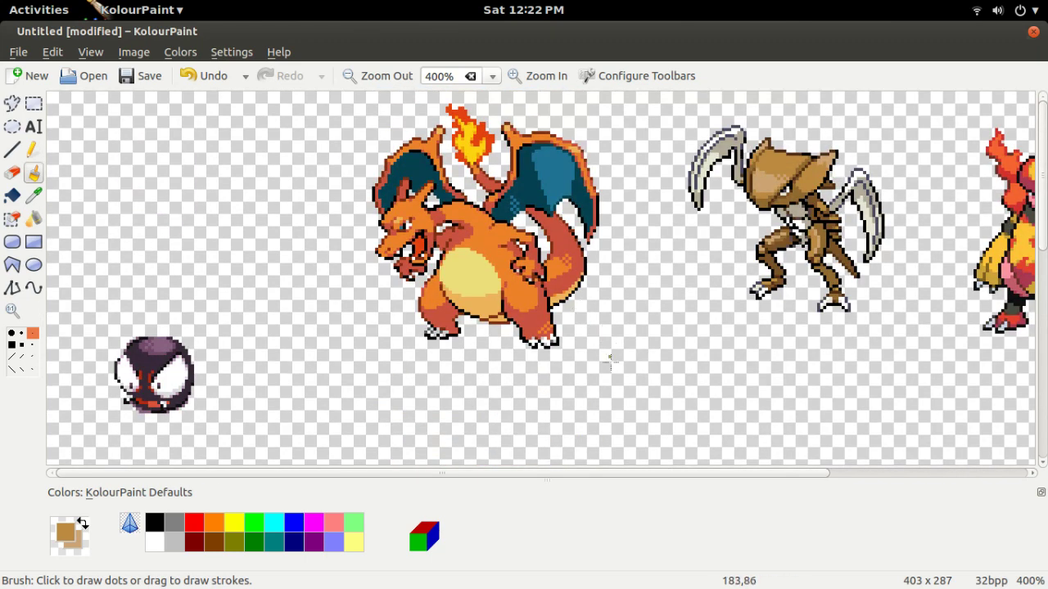
scroll(610, 360, down, 10)
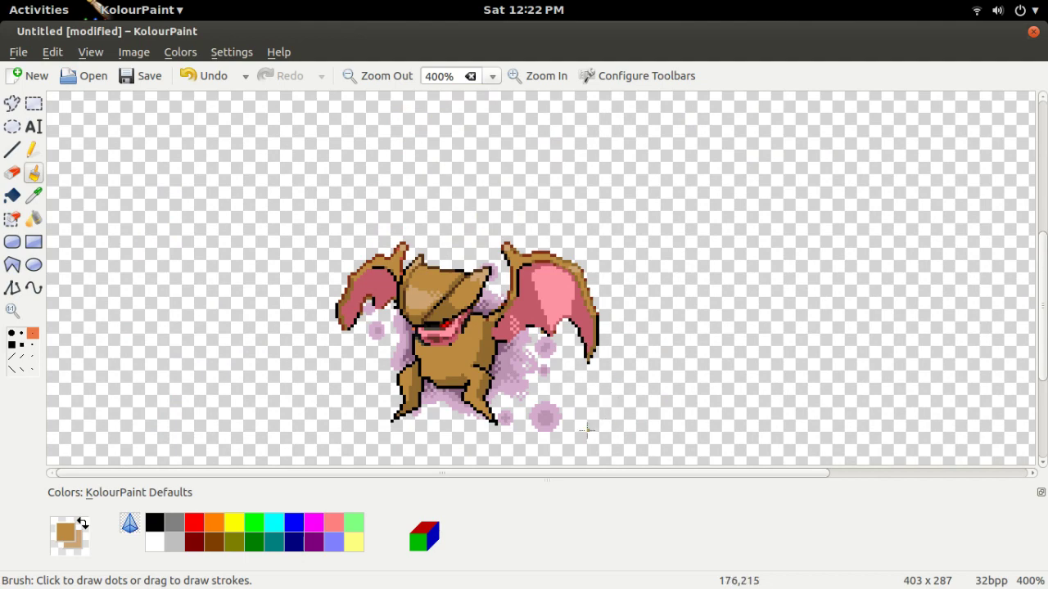
scroll(597, 430, up, 8)
scroll(606, 423, down, 7)
scroll(606, 423, up, 4)
scroll(609, 421, down, 5)
scroll(612, 421, up, 4)
scroll(606, 418, down, 5)
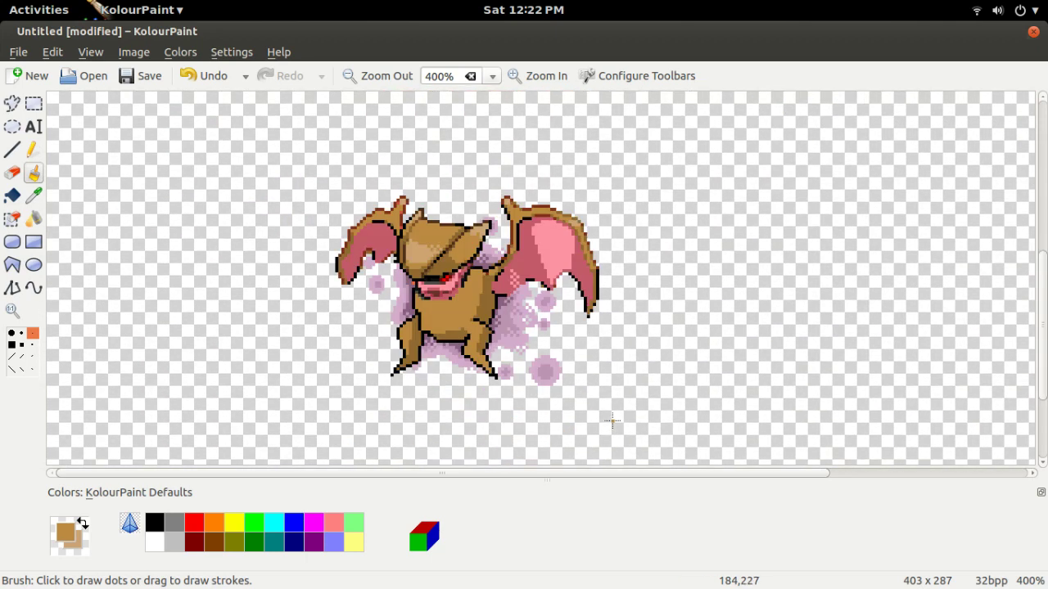
Flood-fill the light pink area of the mouth with the bright red sampled from the face
click(543, 73)
click(543, 74)
click(543, 74)
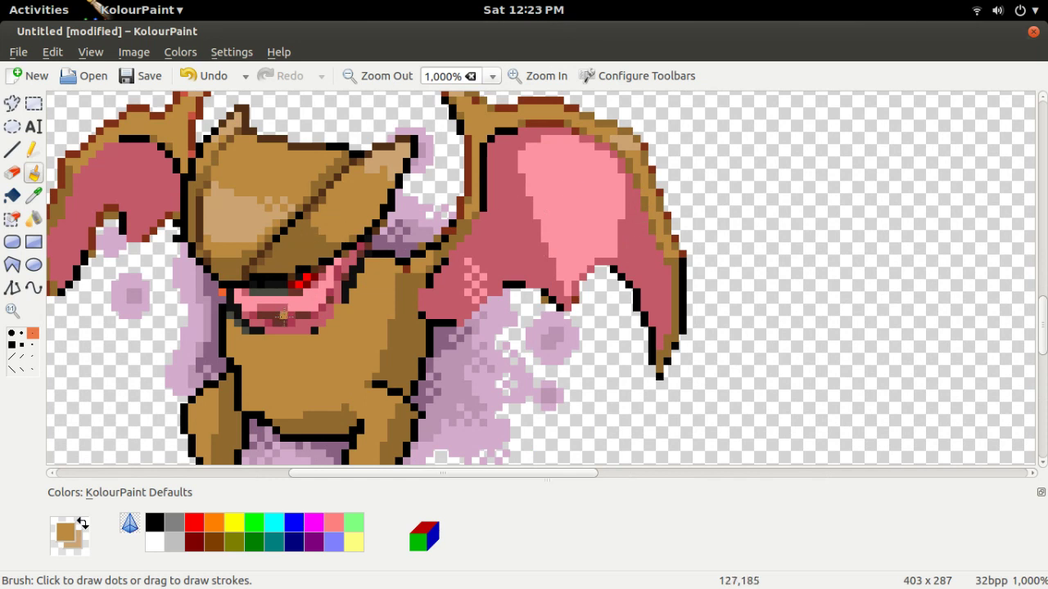
click(34, 195)
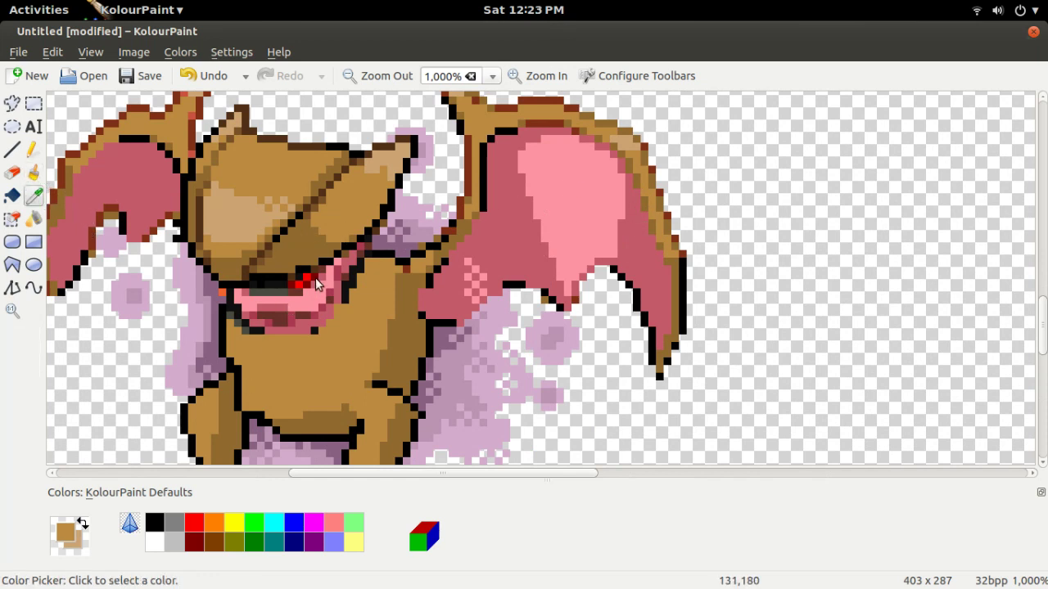
click(307, 283)
click(12, 195)
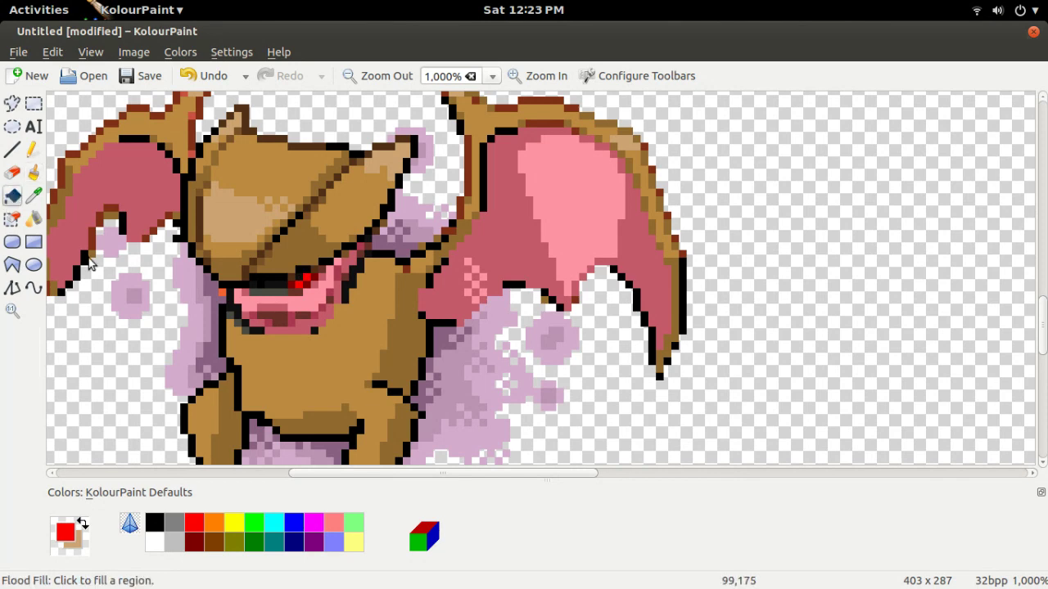
click(315, 296)
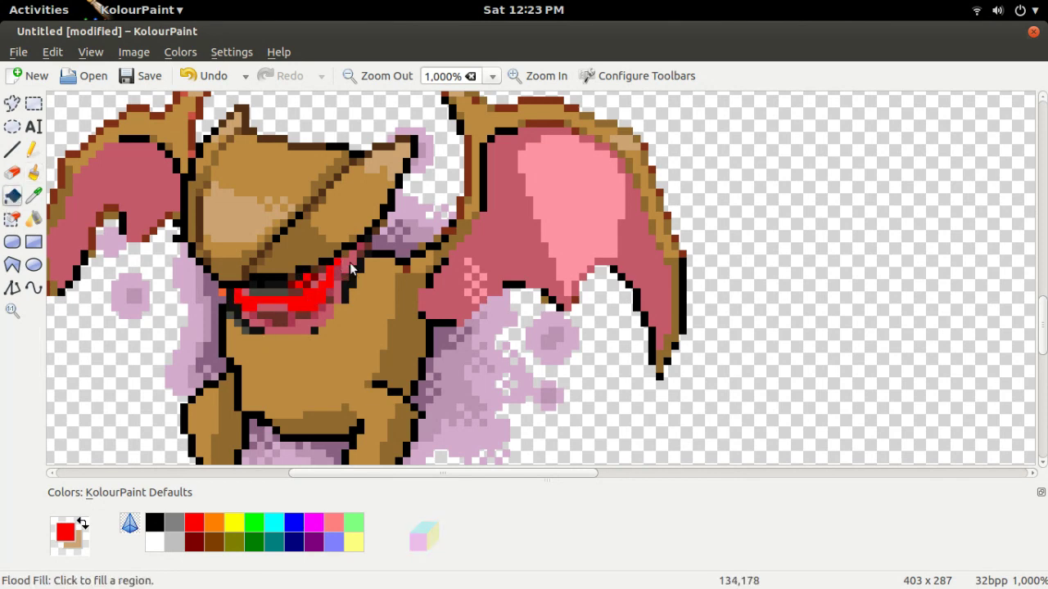
Flood-fill the right wing's light pink highlight and its checkered pink pixels near the body with the same bright red
click(559, 229)
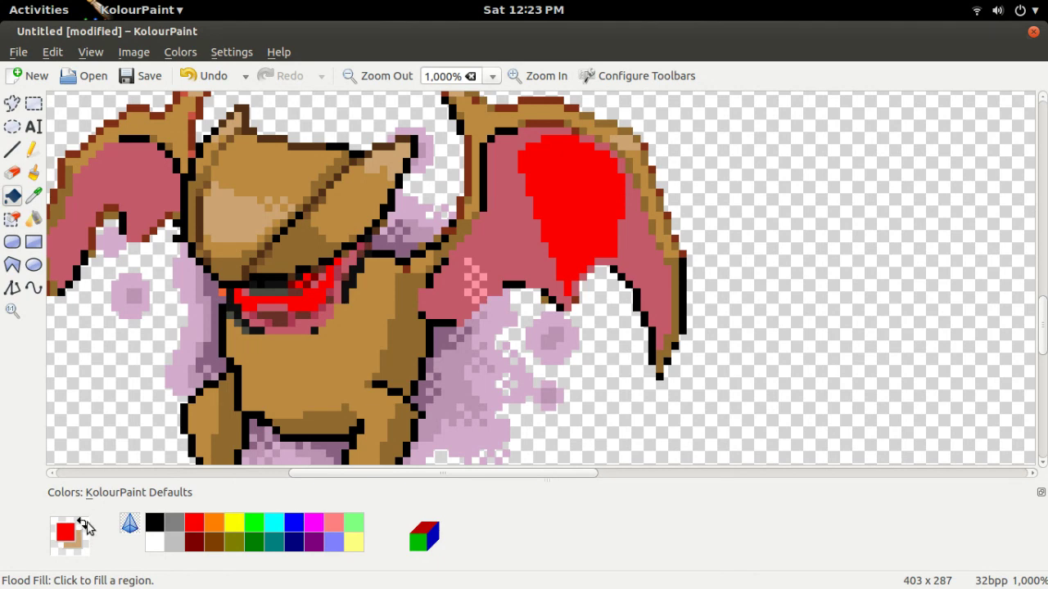
click(472, 290)
click(478, 284)
click(473, 276)
click(469, 272)
click(466, 262)
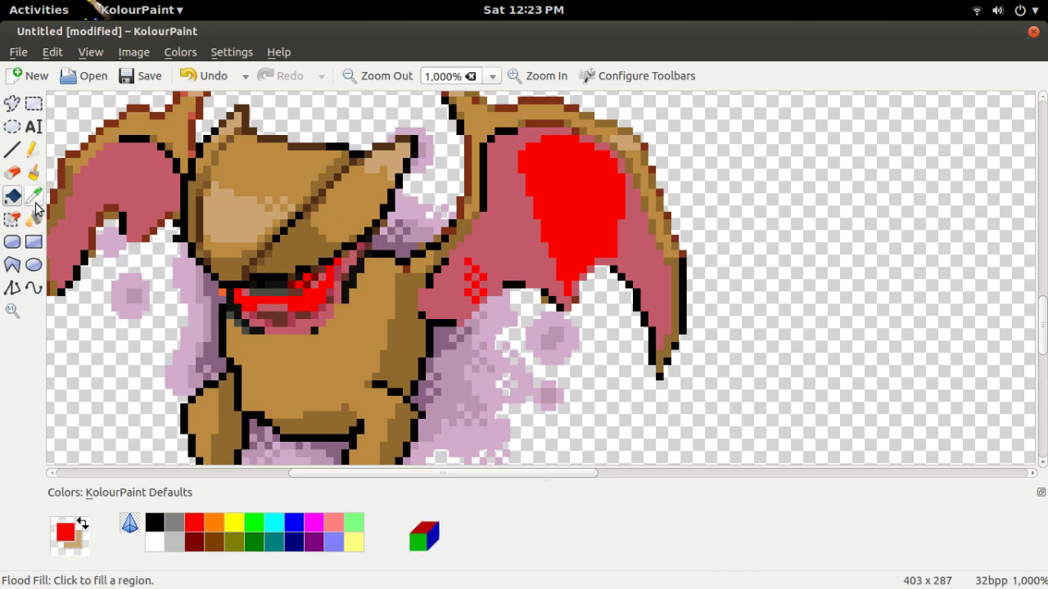
Replace the darker pink of both wings and the mouth with the dark red sampled from the mouth, using the Color Eraser
click(34, 197)
click(307, 282)
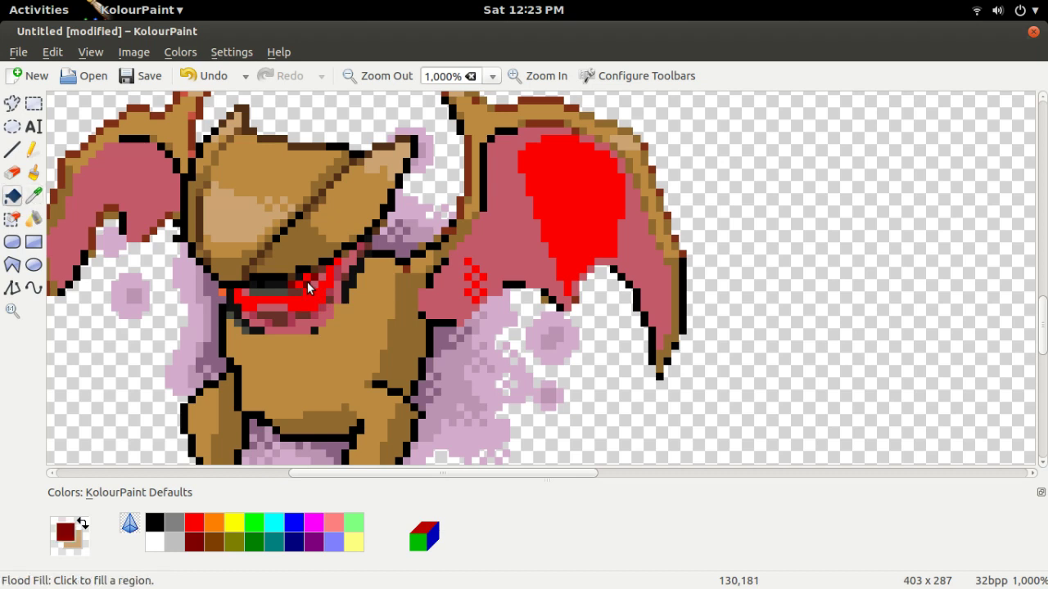
click(83, 524)
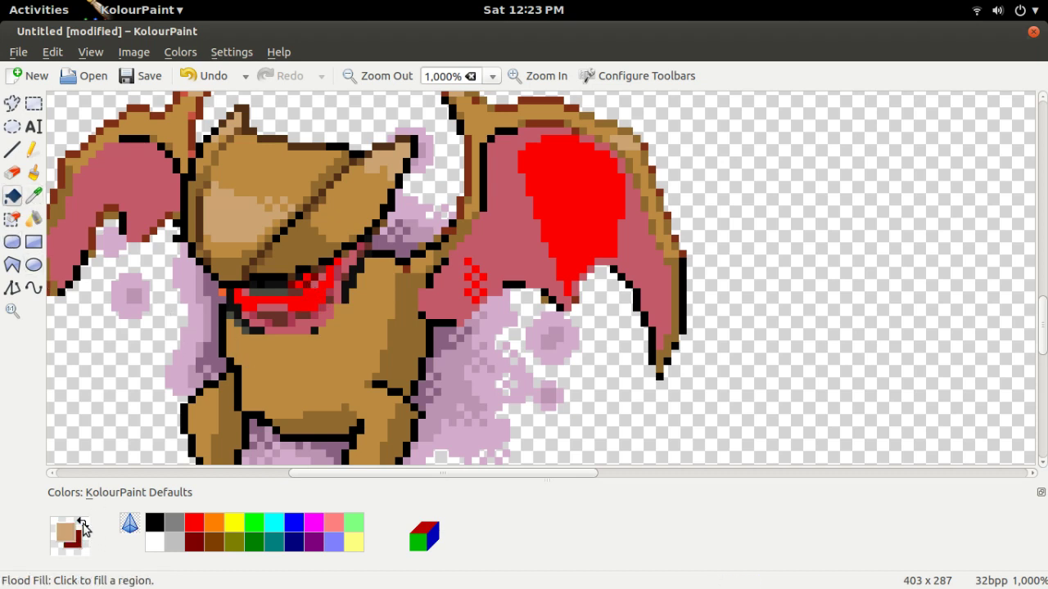
click(34, 198)
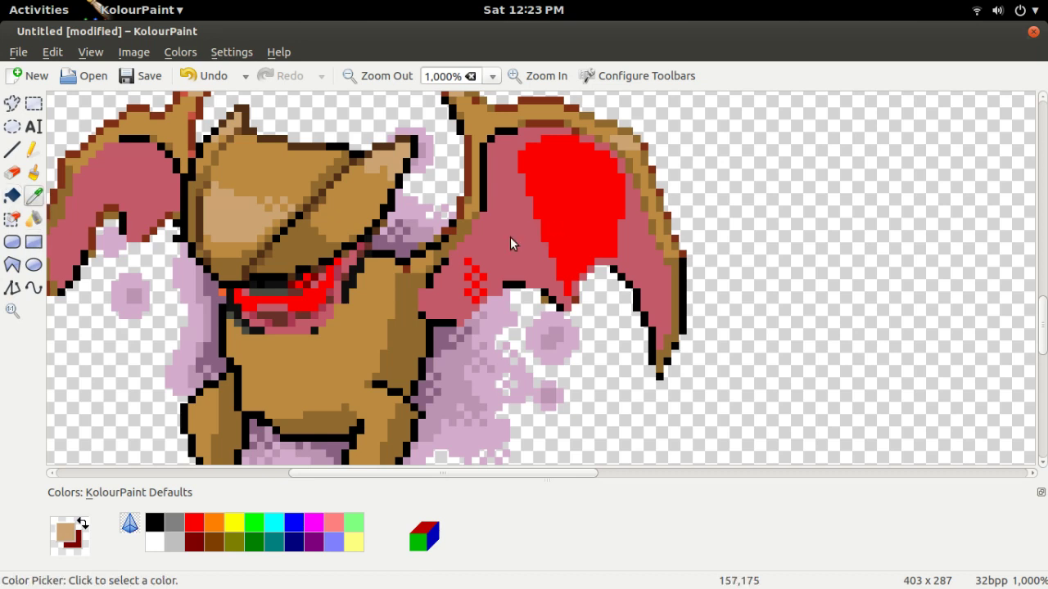
click(510, 237)
click(12, 218)
drag(85, 220, 207, 195)
mouse_move(282, 203)
mouse_down()
mouse_move(659, 293)
mouse_move(299, 318)
mouse_up()
drag(175, 249, 332, 117)
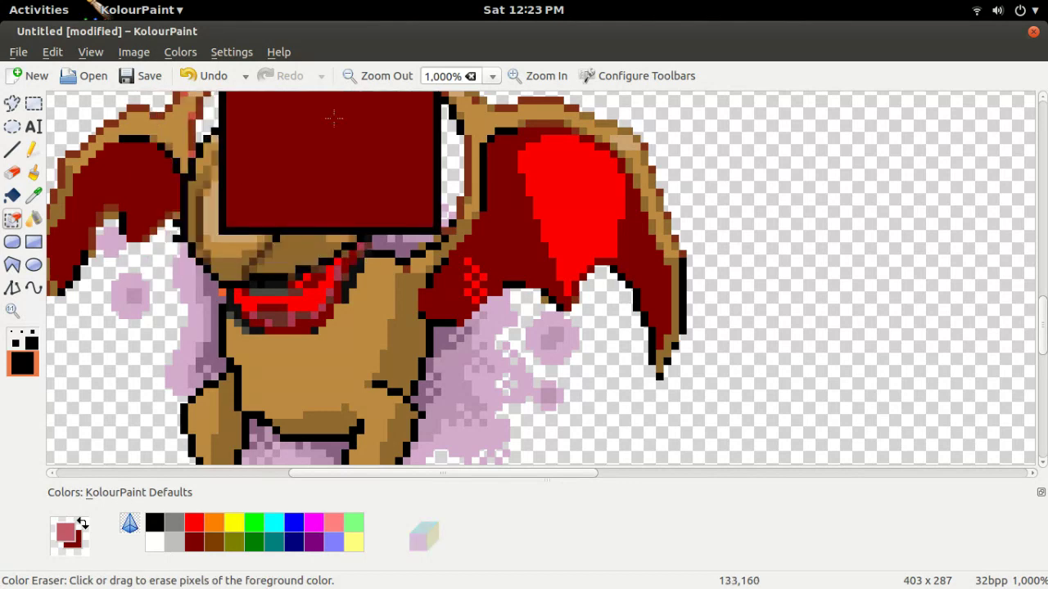
Darken the dark red to #480000 and set it as the background replacement colour
click(378, 75)
click(379, 75)
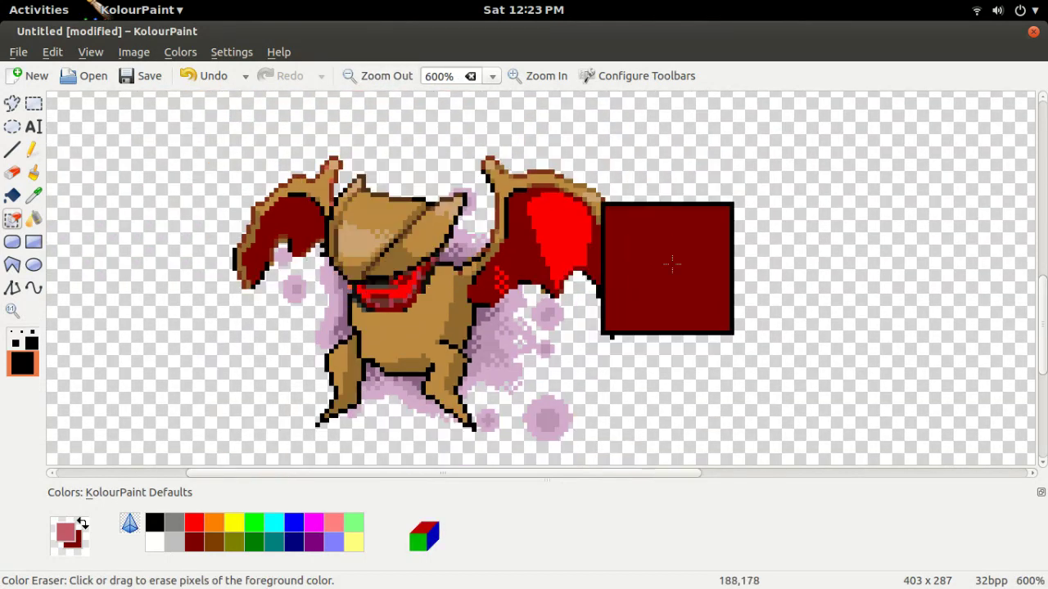
click(536, 82)
click(537, 82)
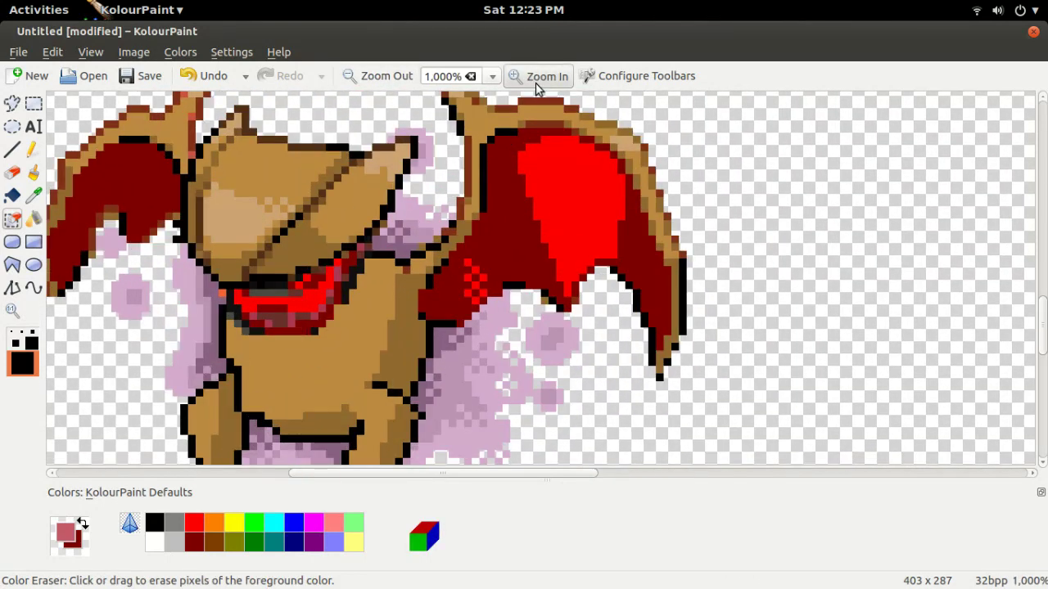
click(536, 82)
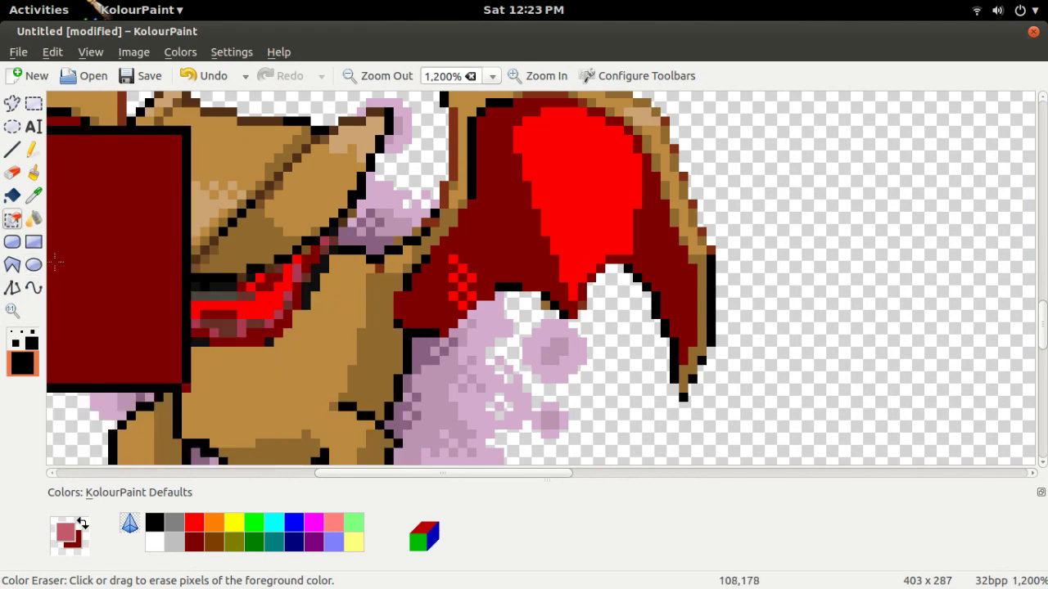
double_click(68, 537)
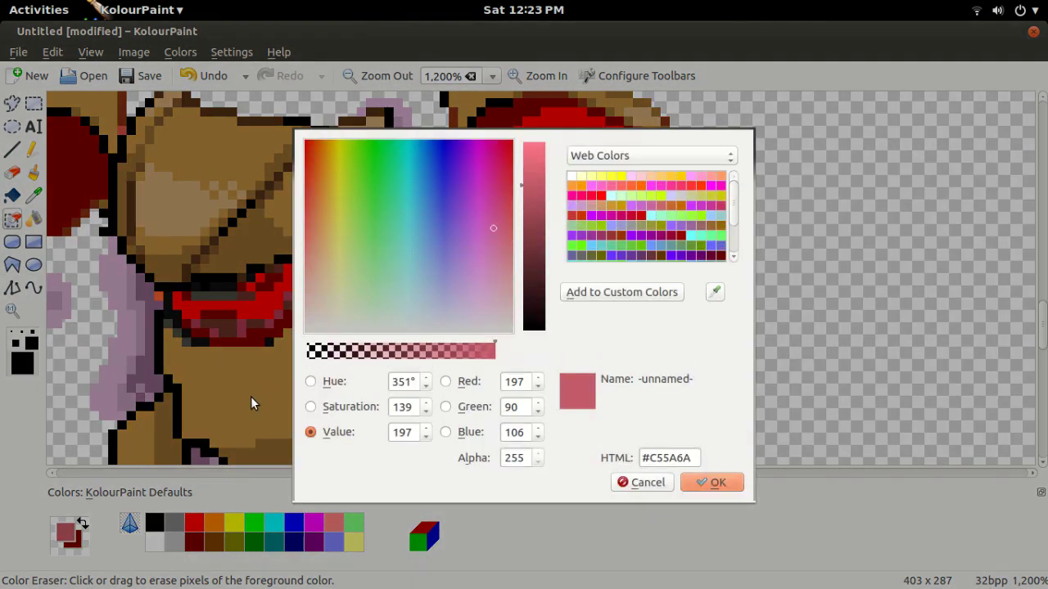
click(647, 483)
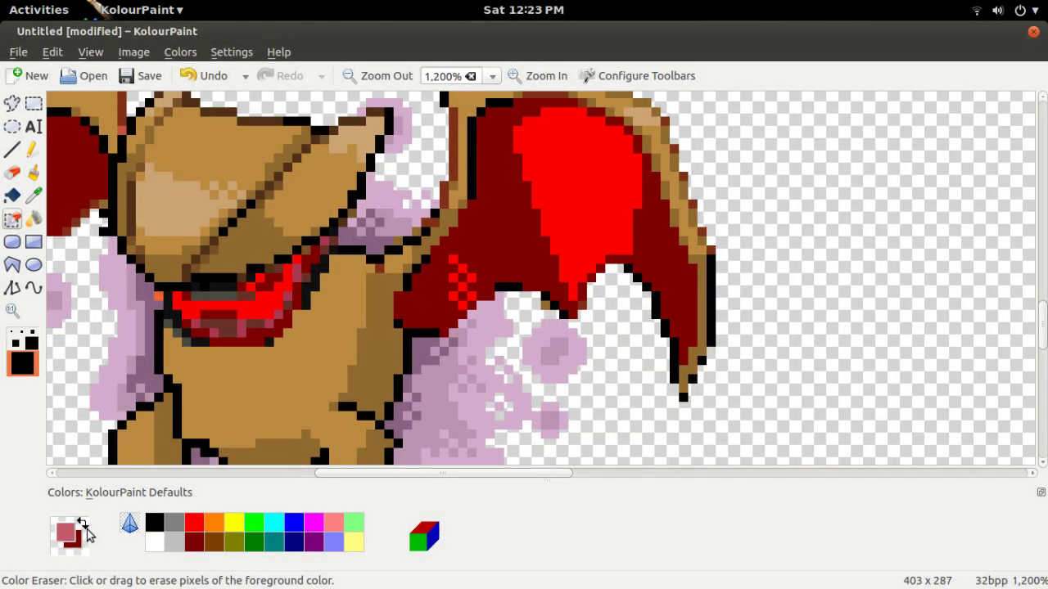
click(82, 524)
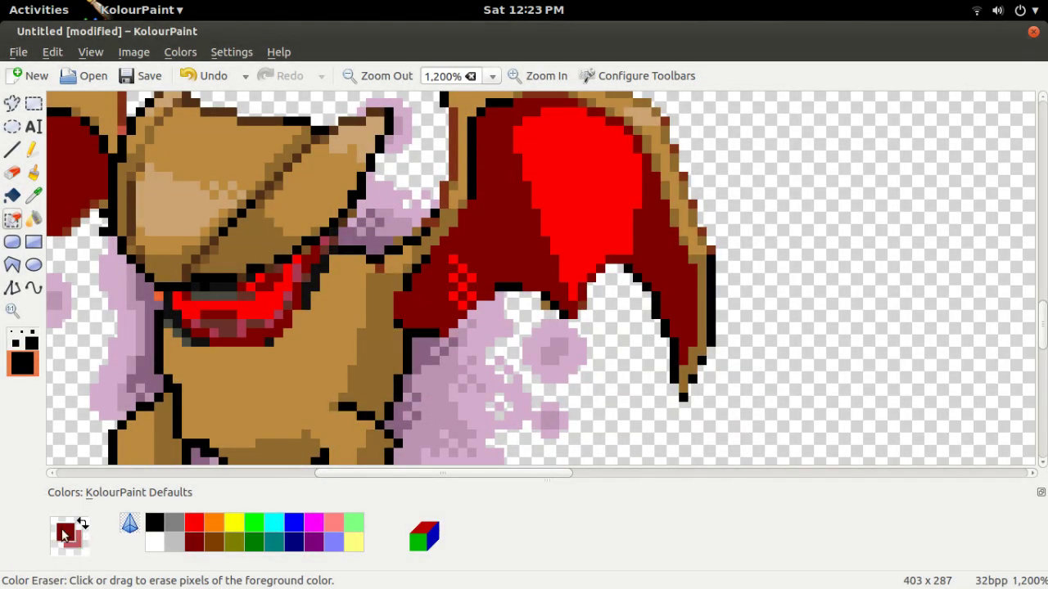
double_click(65, 531)
click(528, 279)
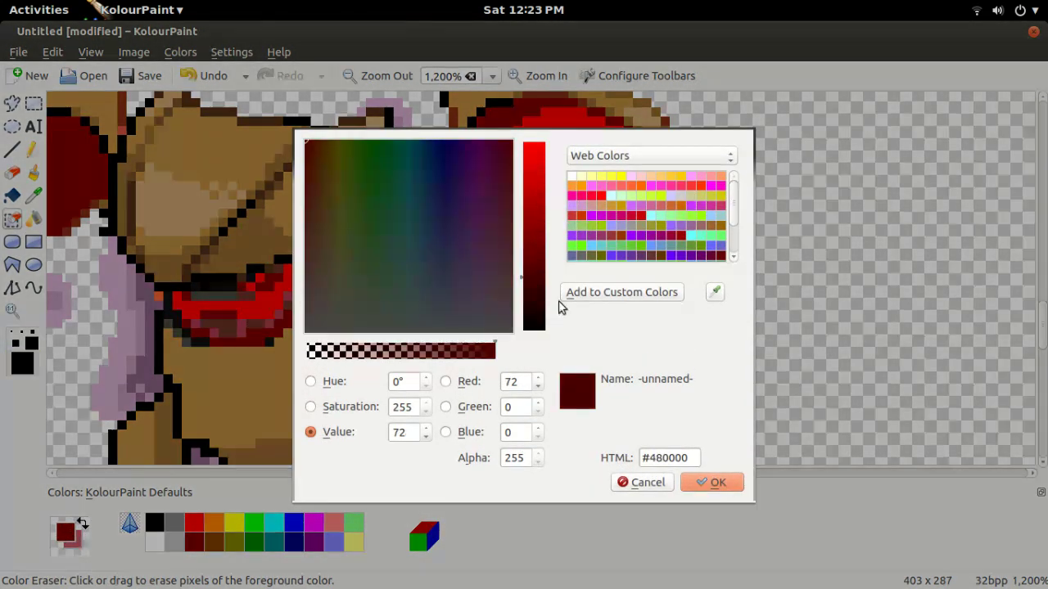
click(712, 483)
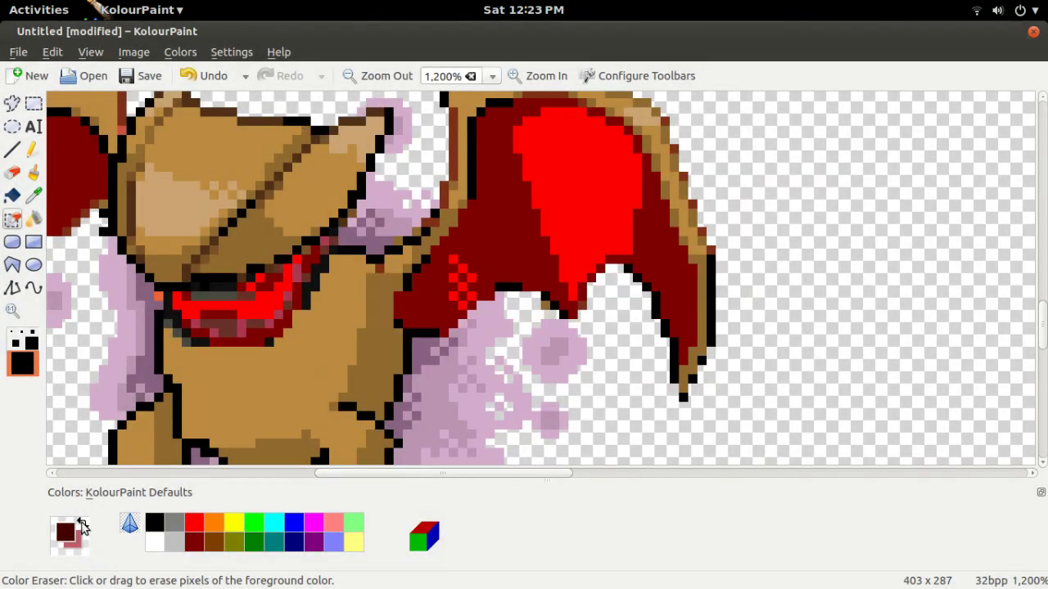
click(81, 524)
Sample the remaining darker pink in the mouth and replace it with the #480000 dark red using the Color Eraser
click(34, 196)
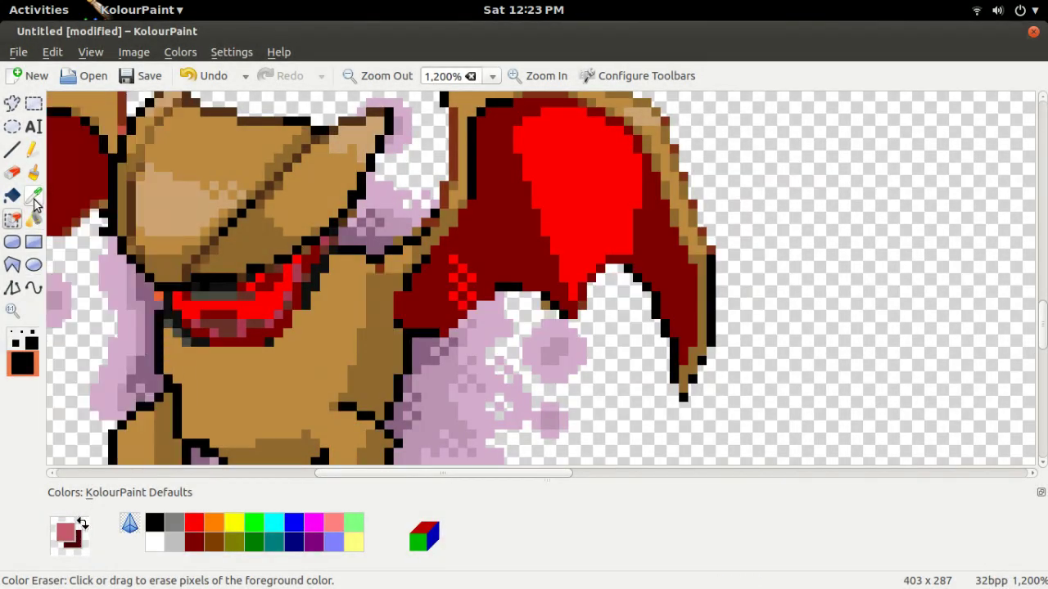
click(243, 330)
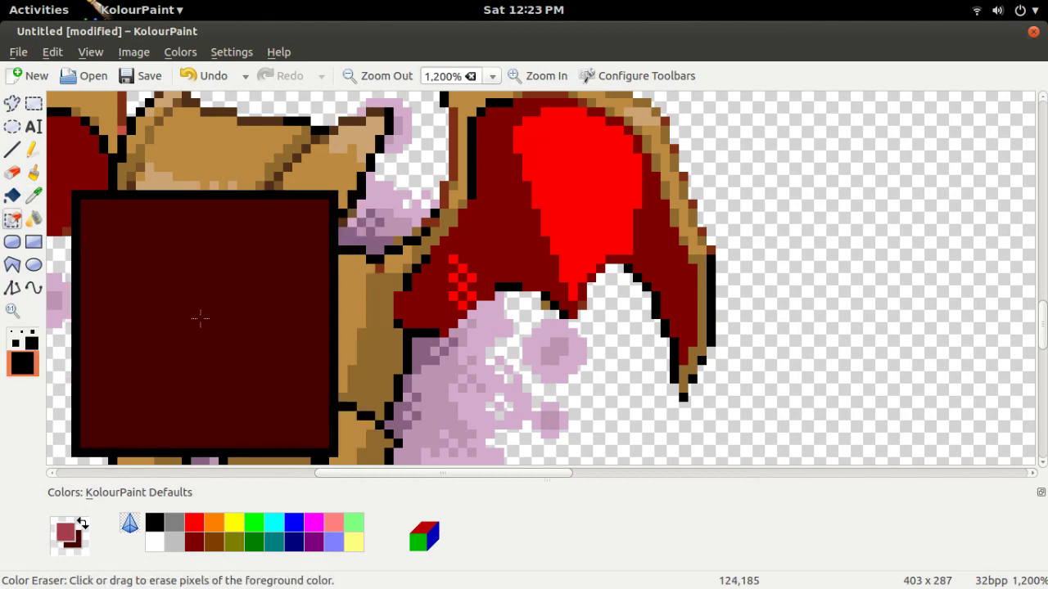
drag(407, 223, 407, 222)
mouse_move(687, 229)
mouse_down()
mouse_move(513, 101)
mouse_move(374, 264)
mouse_up()
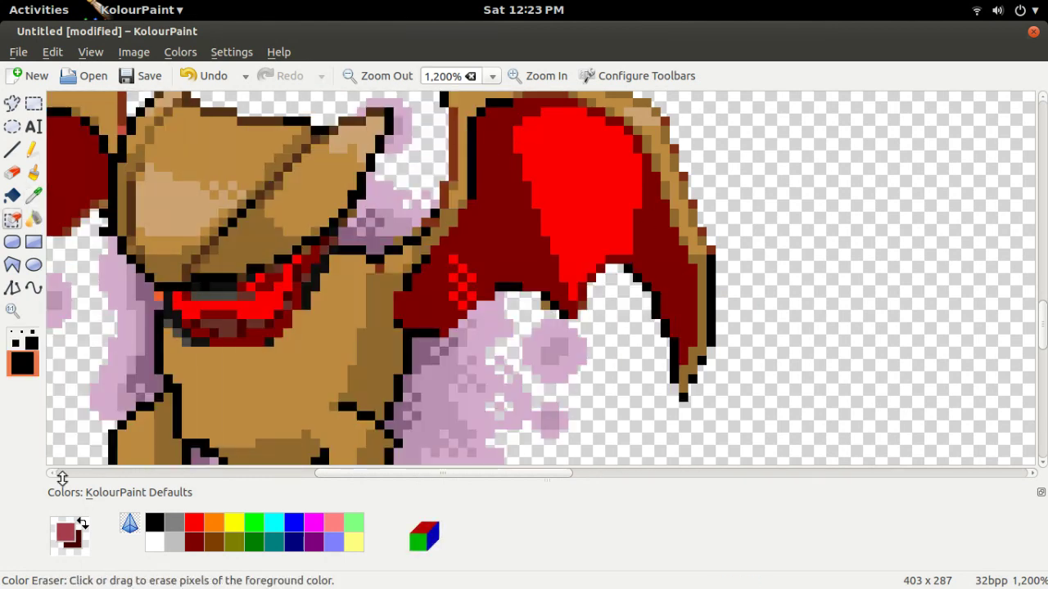
Replace the brownish inner pixels of the mouth with an even darker shade of the dark red using the Color Eraser
click(34, 196)
click(219, 332)
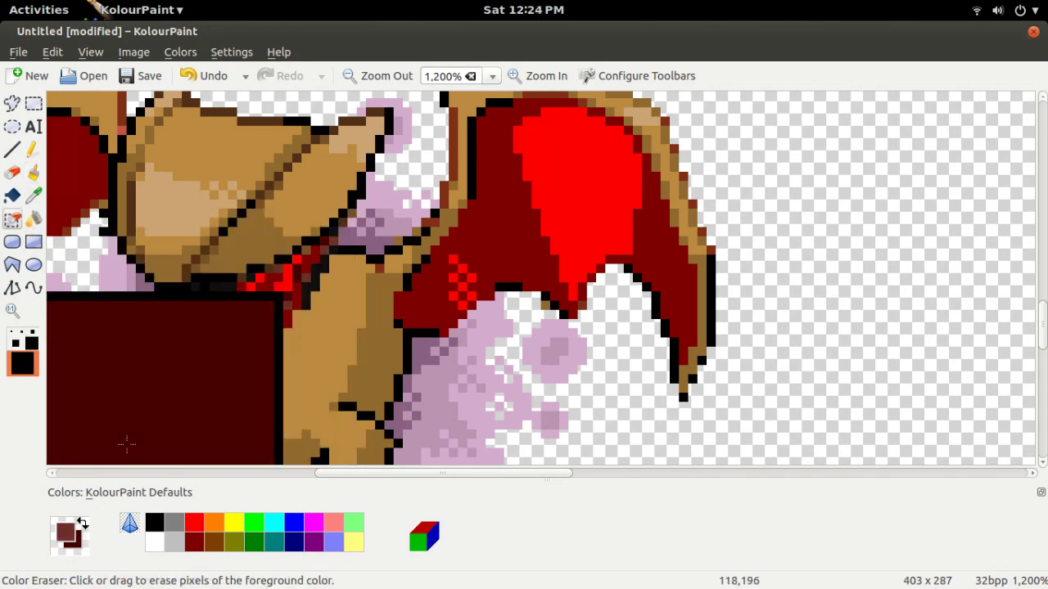
click(82, 524)
double_click(64, 534)
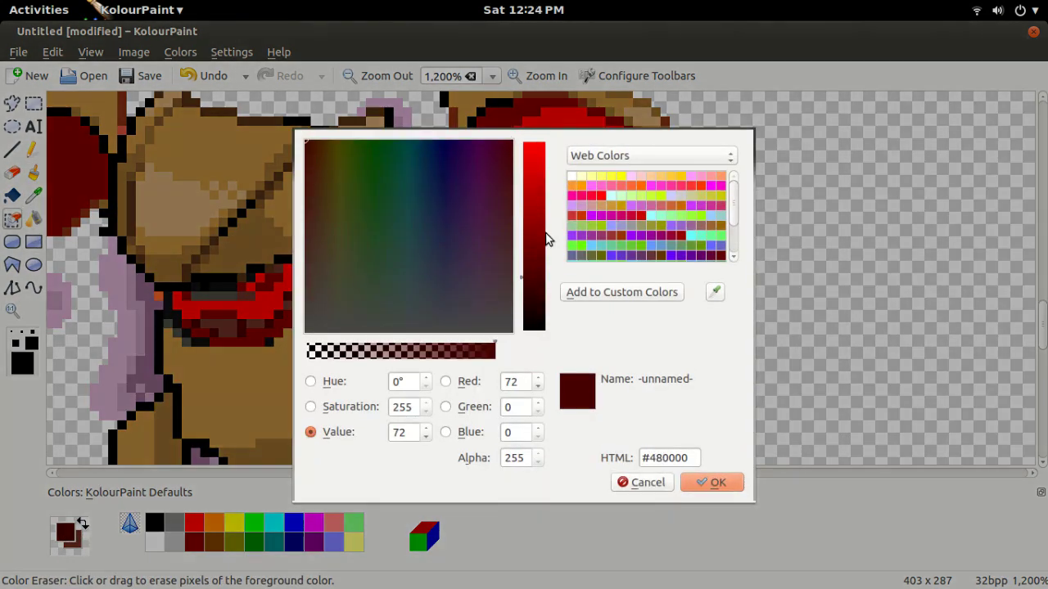
click(532, 298)
click(713, 484)
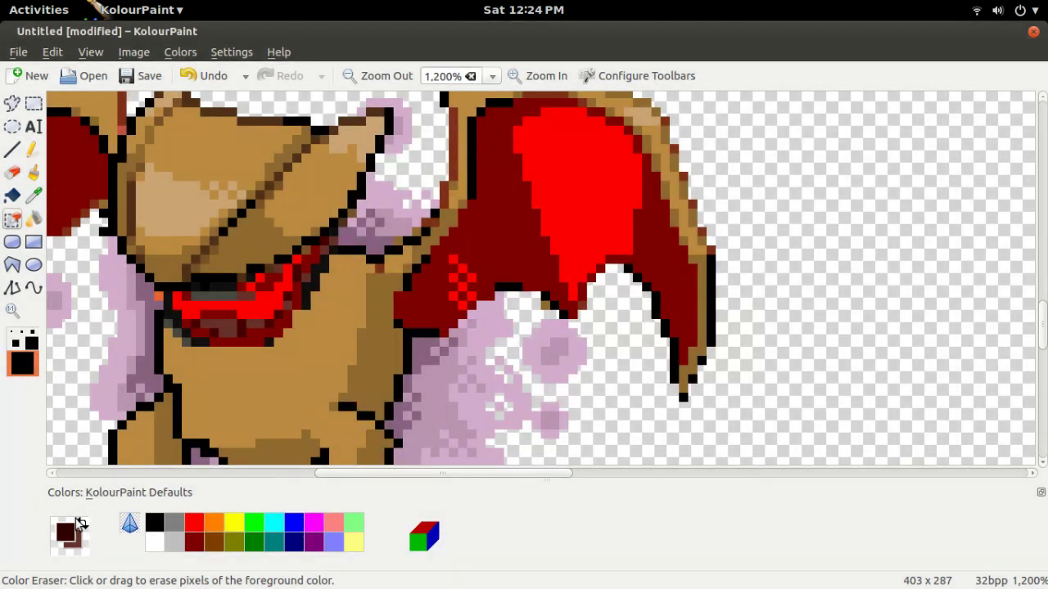
click(83, 525)
mouse_move(134, 347)
mouse_down()
mouse_move(399, 228)
mouse_move(154, 364)
mouse_up()
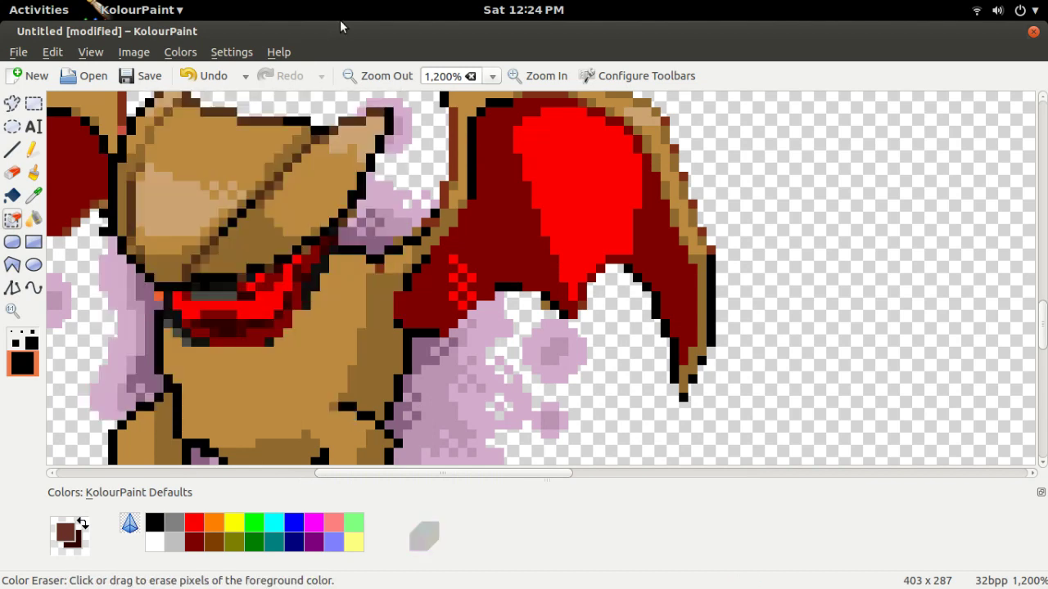
Sample the bright red from the right wing and make it the background replacement colour
click(364, 75)
click(364, 76)
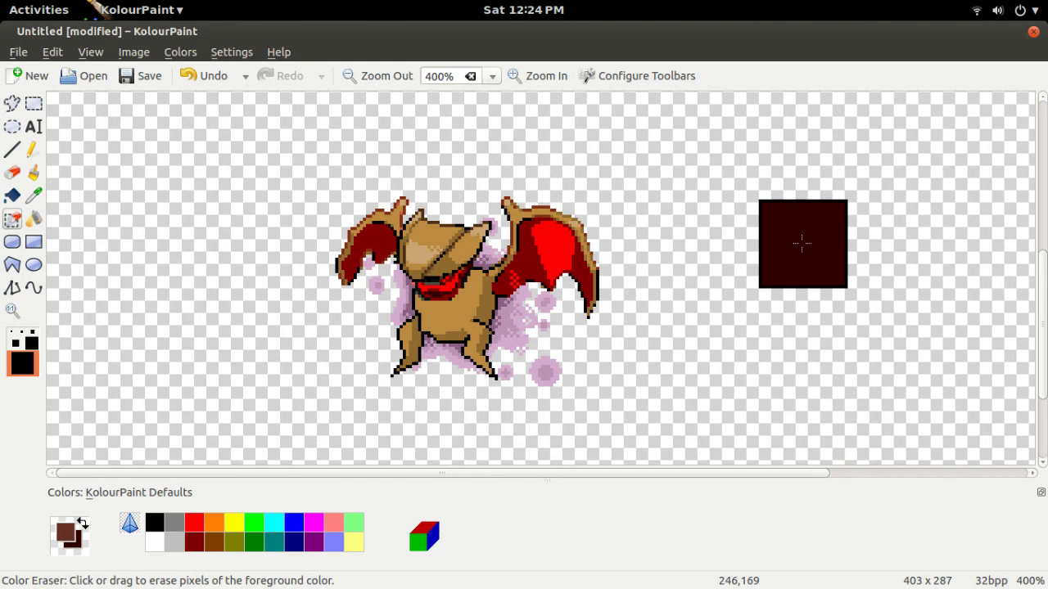
click(547, 76)
click(547, 76)
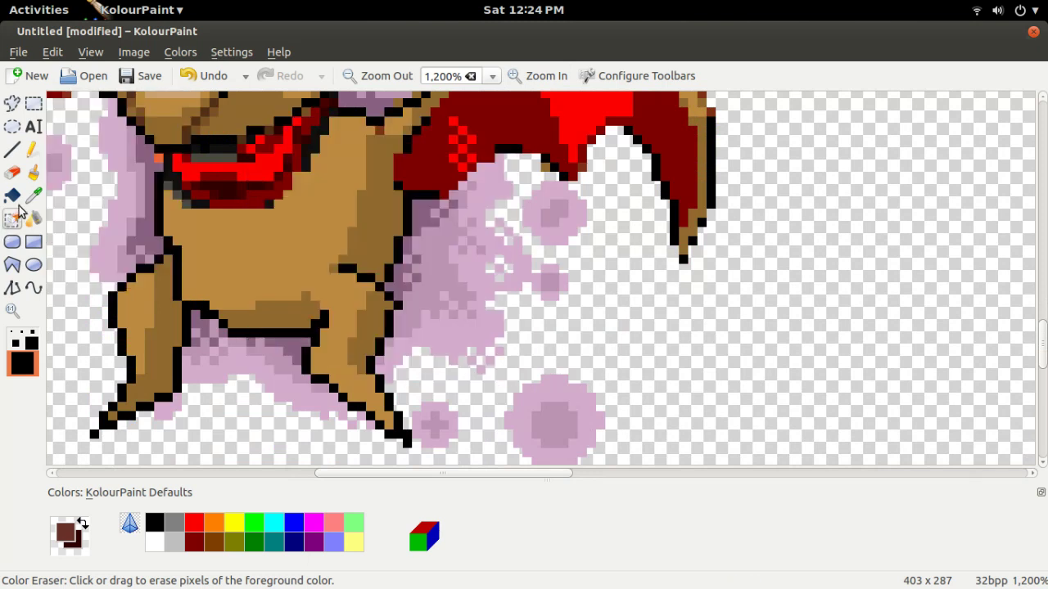
click(34, 195)
click(599, 121)
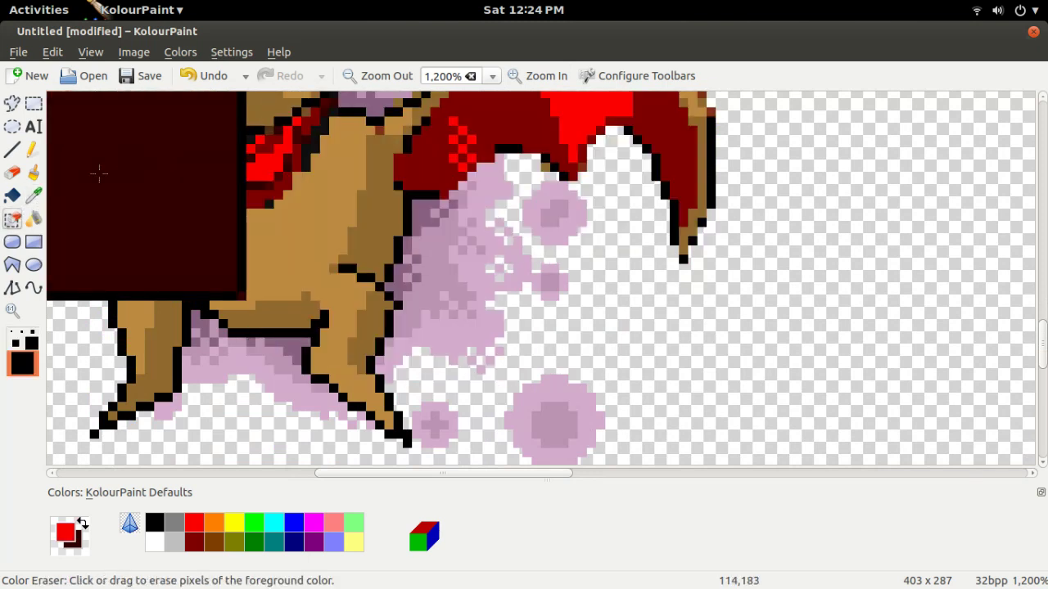
click(83, 524)
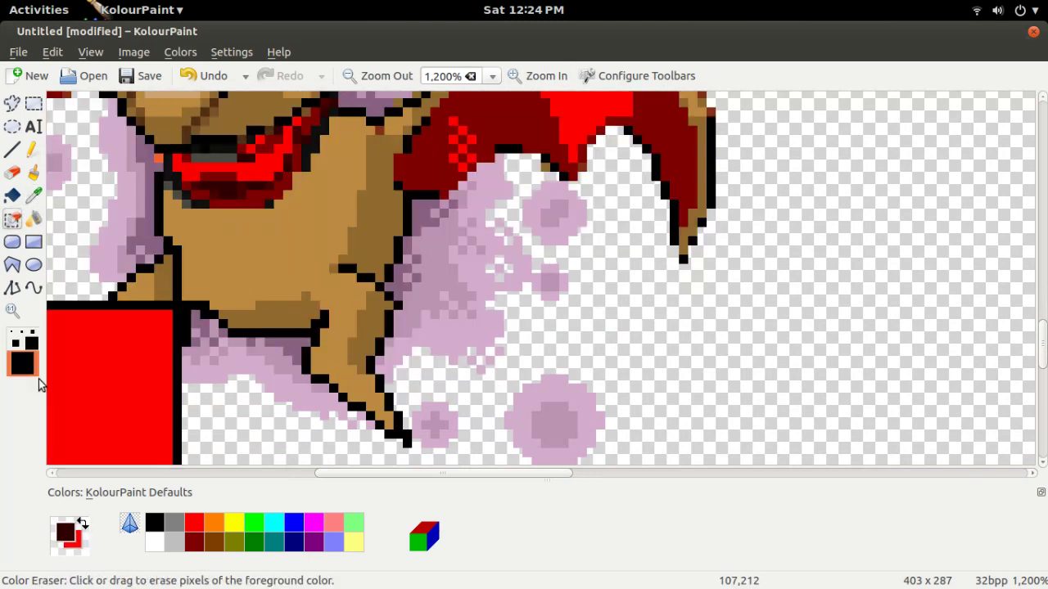
Replace the light purple of the gas cloud around the body with the bright red using the Color Eraser
click(33, 197)
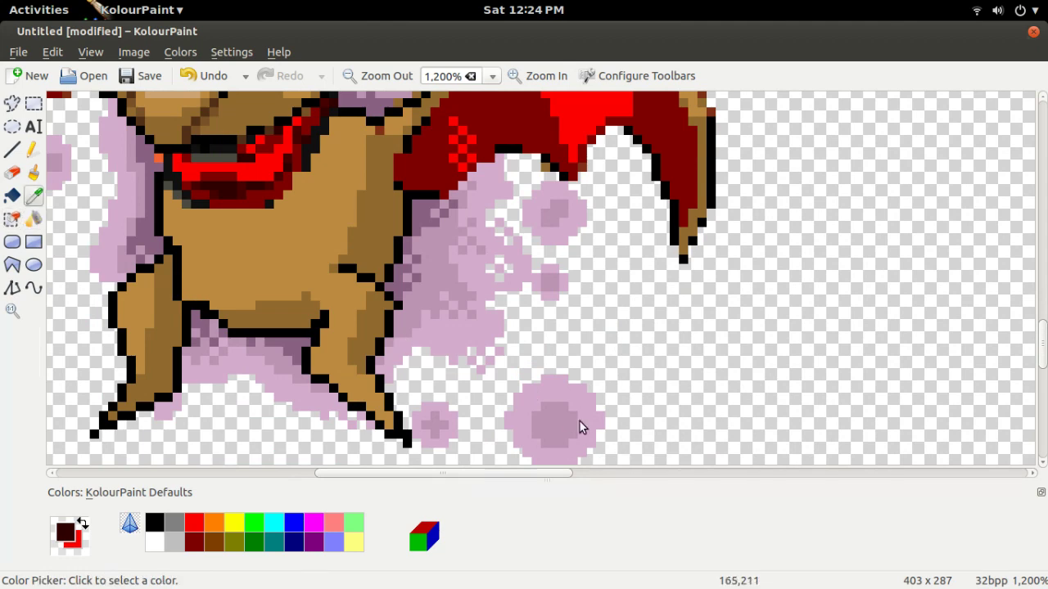
click(580, 421)
mouse_move(590, 412)
mouse_down()
mouse_move(383, 97)
mouse_move(206, 284)
mouse_move(113, 112)
mouse_up()
click(376, 75)
click(377, 75)
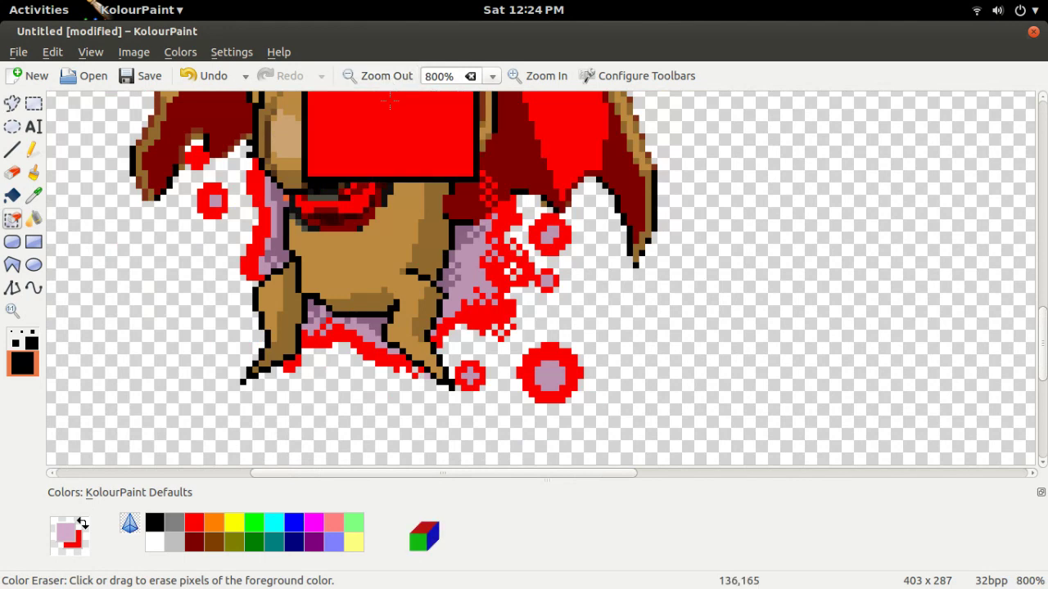
click(378, 75)
click(378, 75)
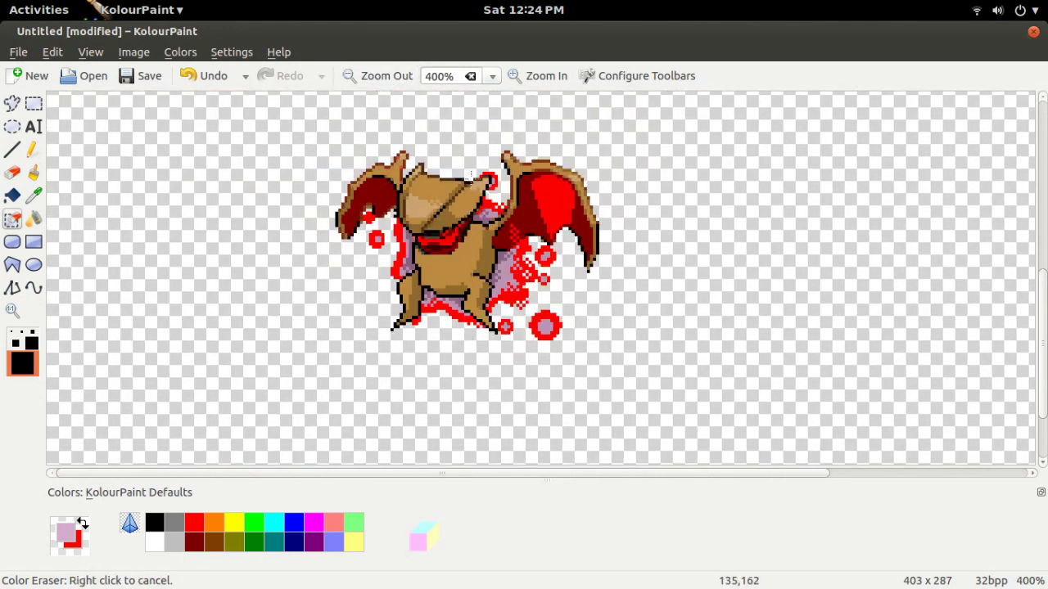
Replace the medium purple of the gas cloud with the dark red sampled from the right wing, using the Color Eraser
click(33, 196)
click(513, 228)
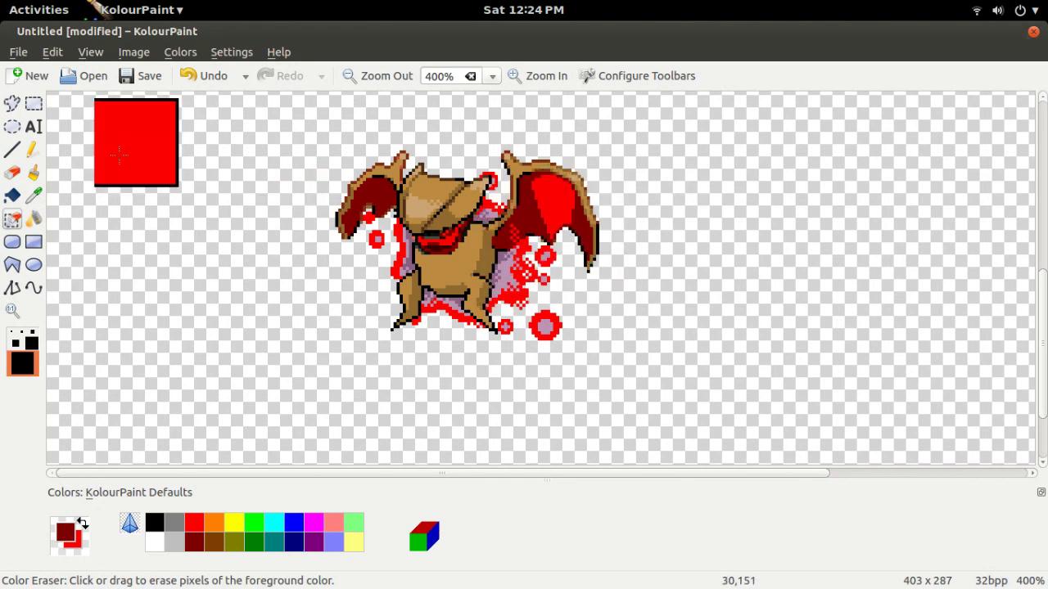
click(81, 525)
click(35, 197)
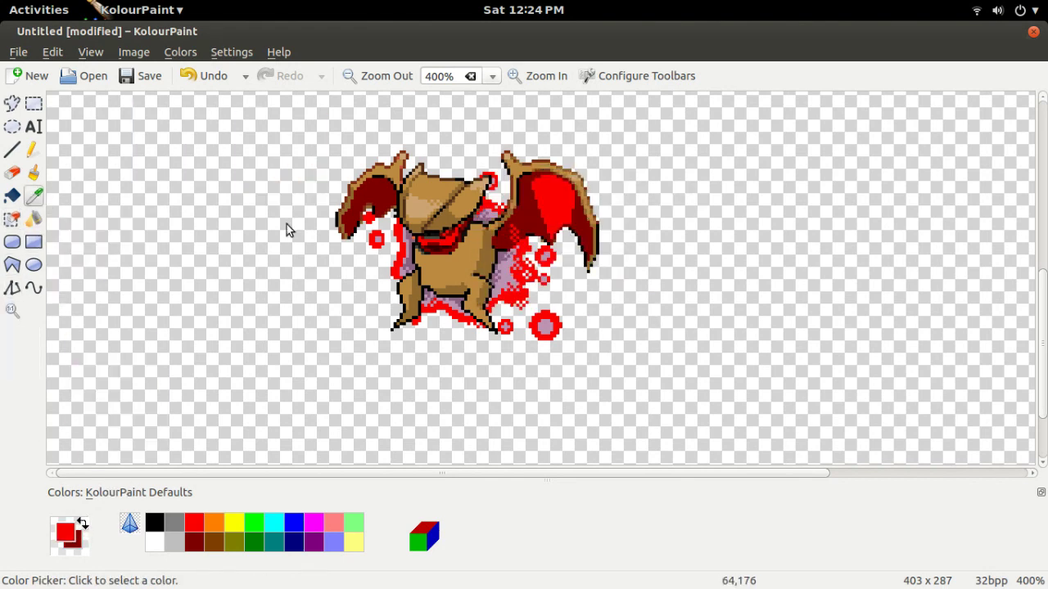
click(545, 325)
mouse_move(545, 325)
mouse_down()
mouse_move(524, 204)
mouse_move(440, 306)
mouse_move(516, 258)
mouse_up()
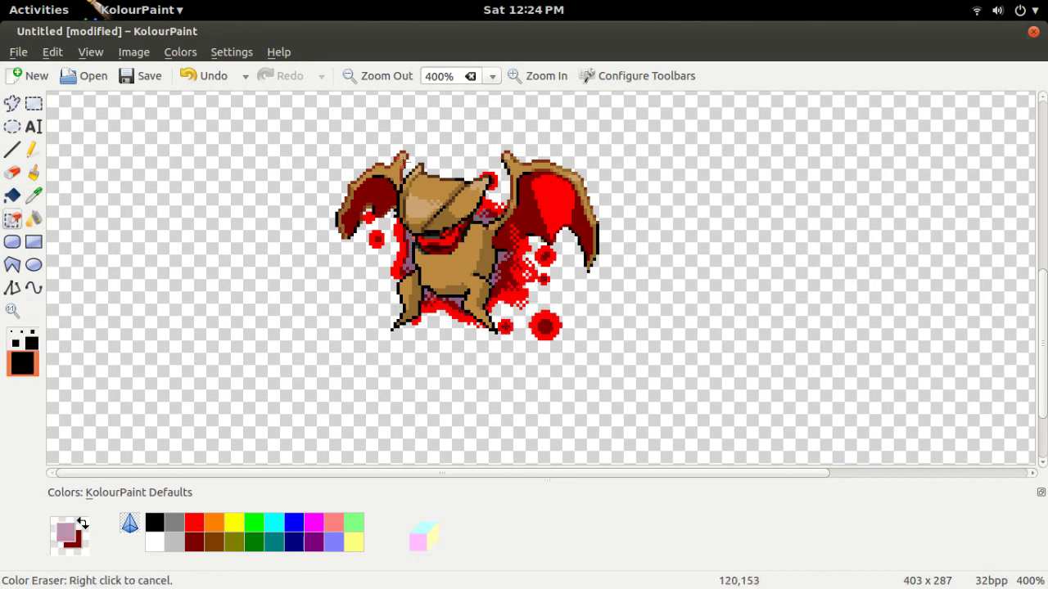
drag(413, 392, 412, 334)
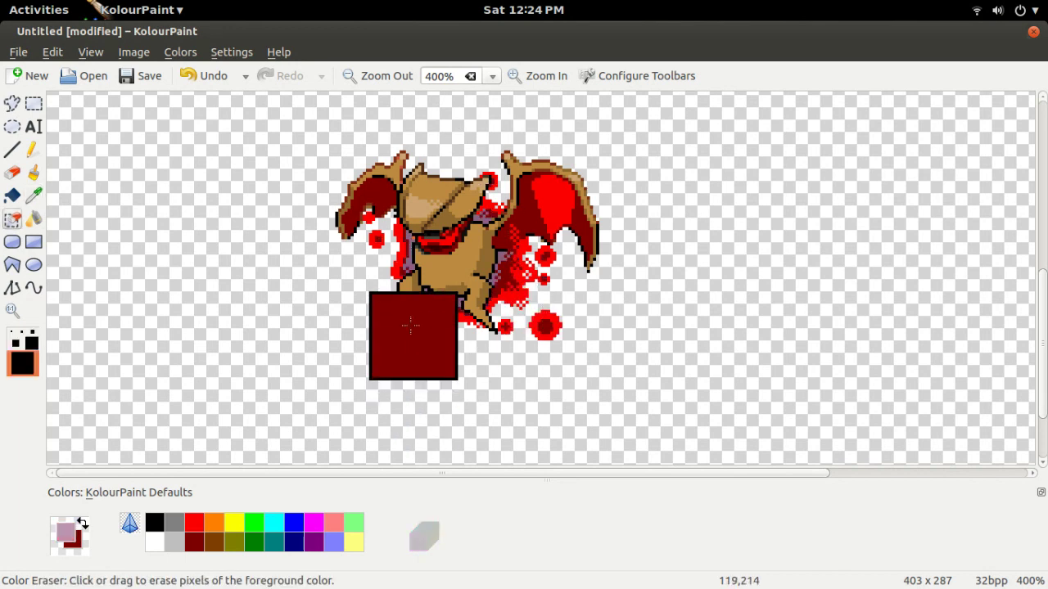
Replace the darkest purple of the gas cloud with a deeper shade of the dark red, using the Color Eraser at its largest size
click(82, 524)
double_click(67, 532)
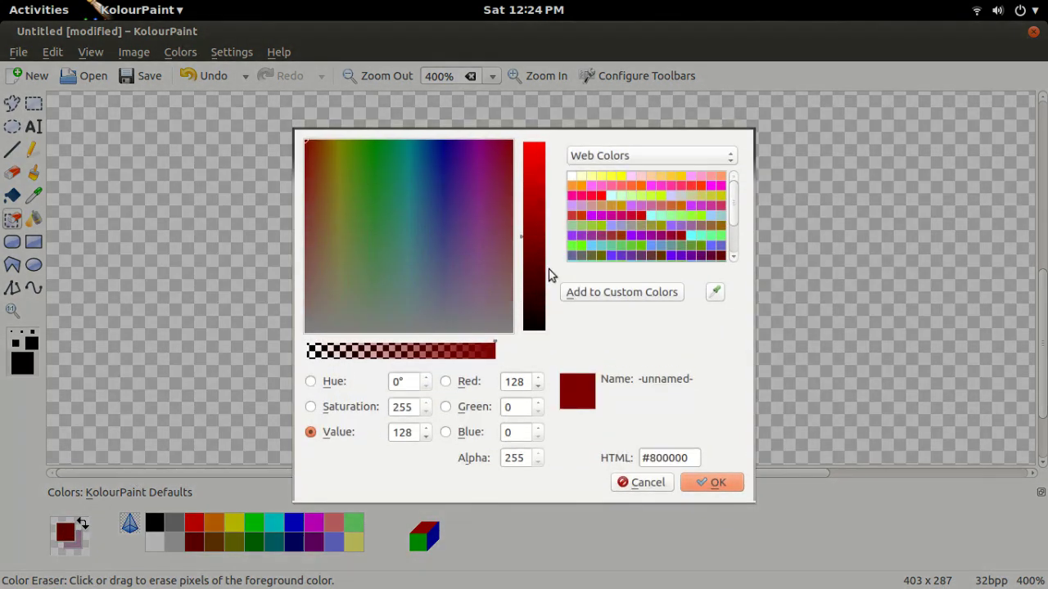
click(528, 269)
click(709, 483)
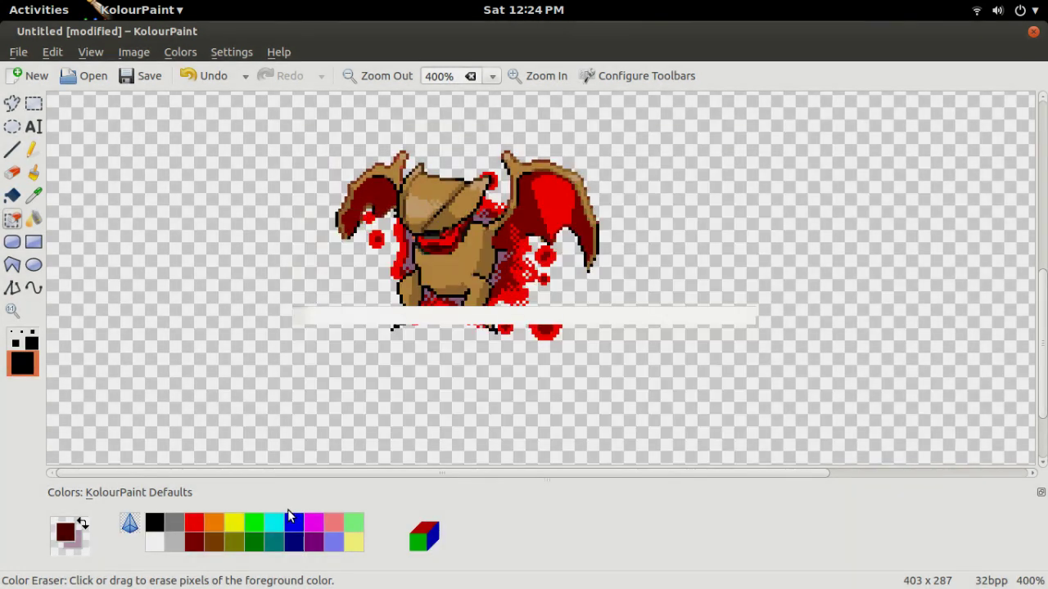
click(82, 524)
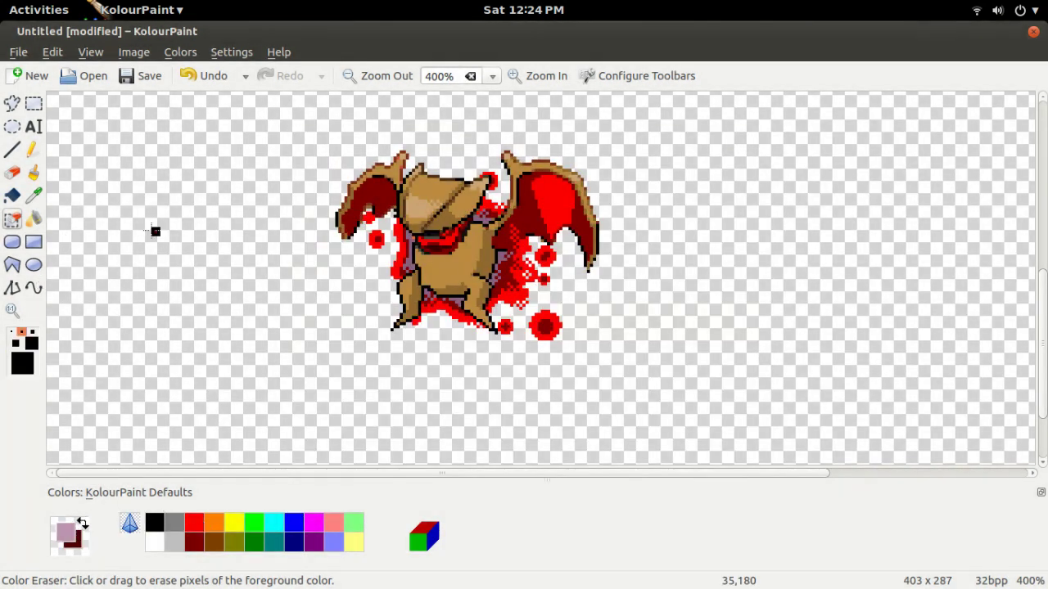
click(33, 196)
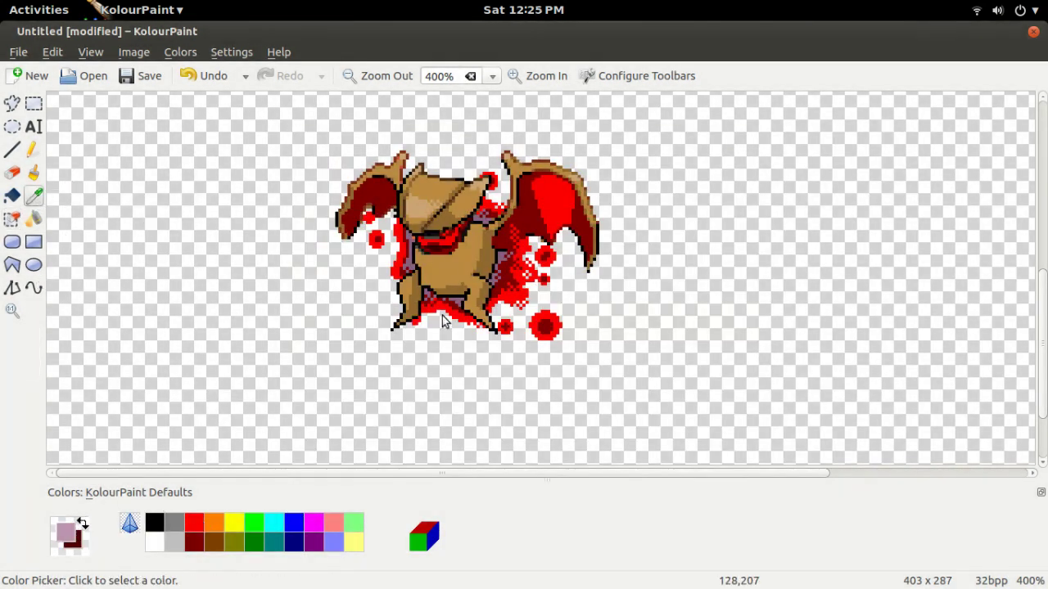
click(500, 256)
drag(500, 253, 504, 266)
click(22, 362)
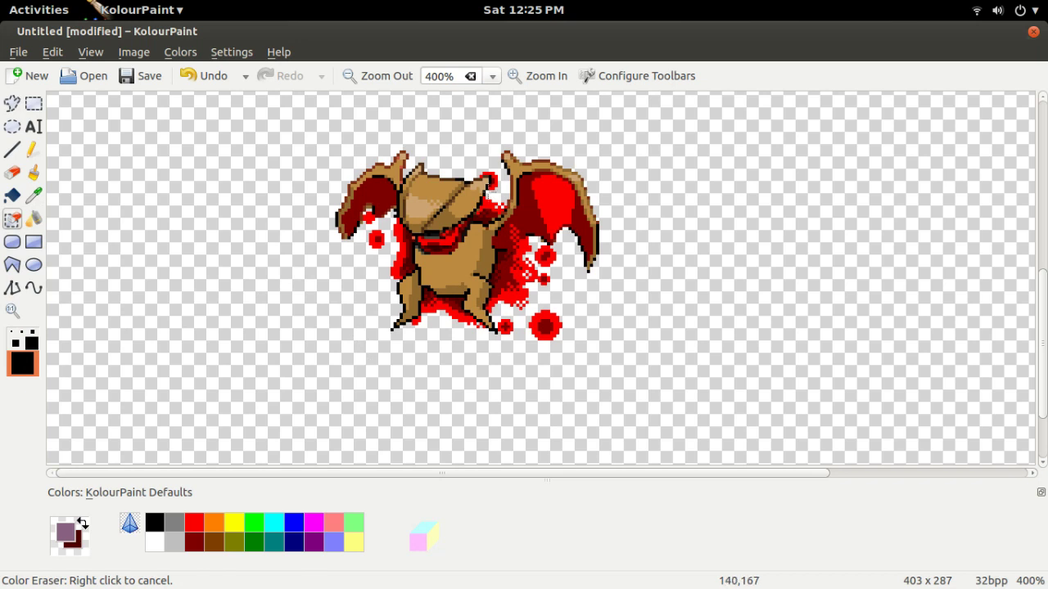
Finish the deep dark red Color Eraser pass over the gas cloud and copy the whole sprite using a rectangular selection
drag(489, 387, 609, 225)
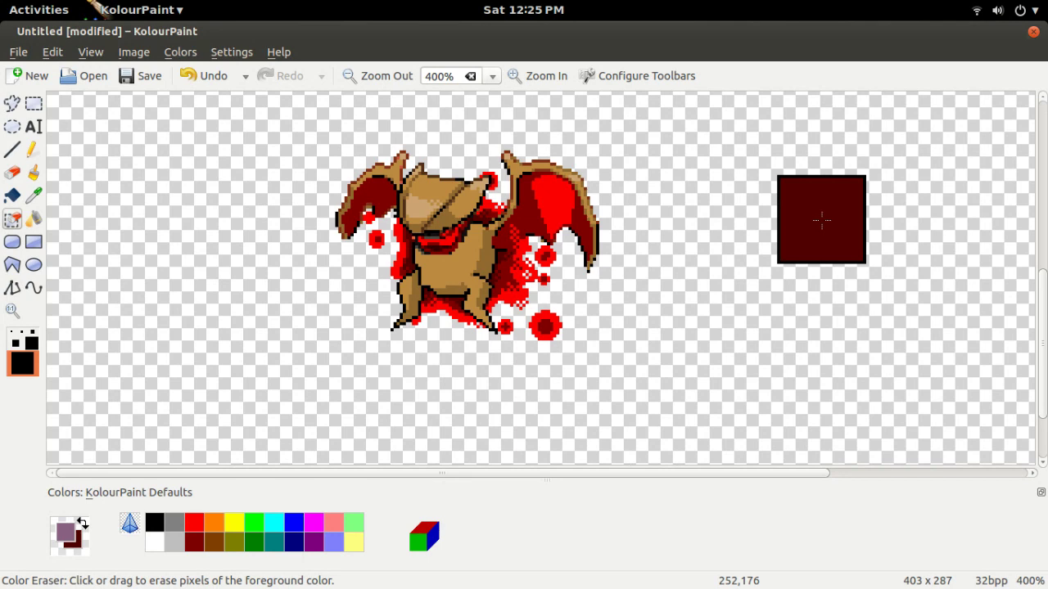
click(34, 104)
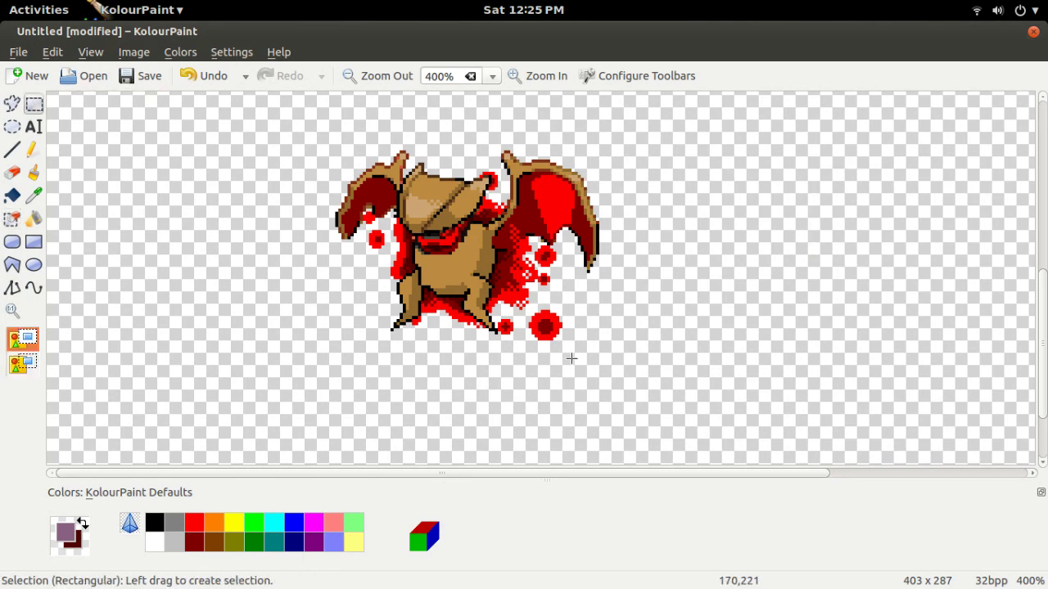
drag(663, 382, 229, 112)
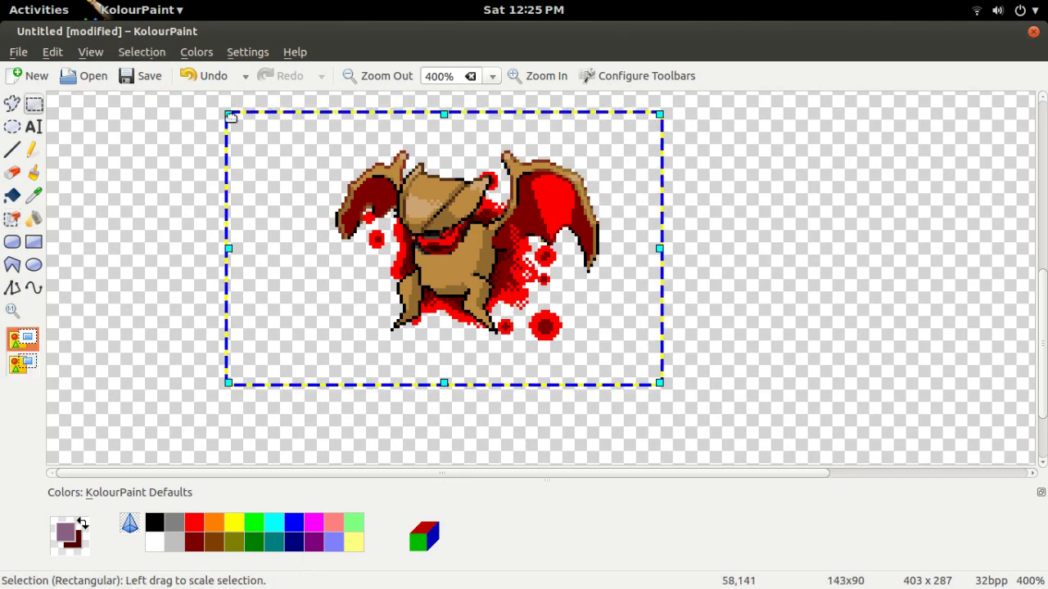
right_click(503, 249)
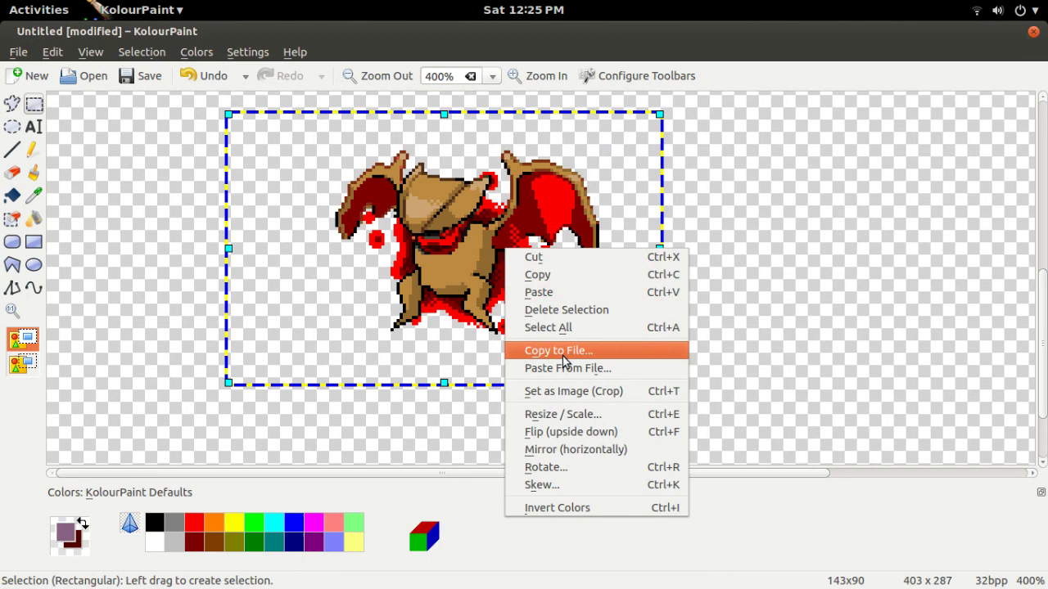
click(549, 275)
Open a second, blank KolourPaint window and switch to it
right_click(418, 557)
click(388, 515)
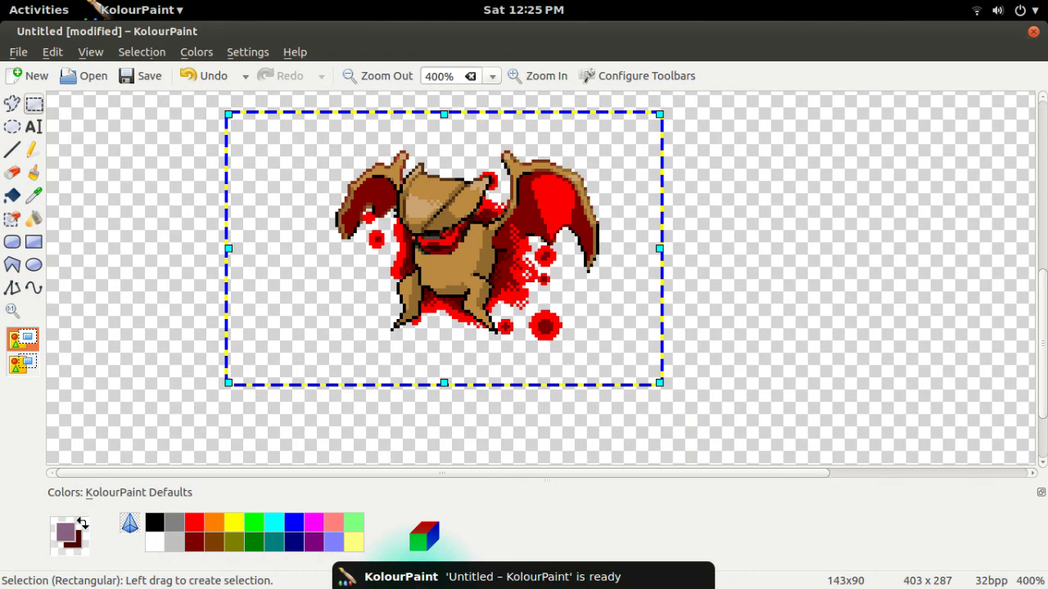
mouse_move(917, 573)
click(417, 549)
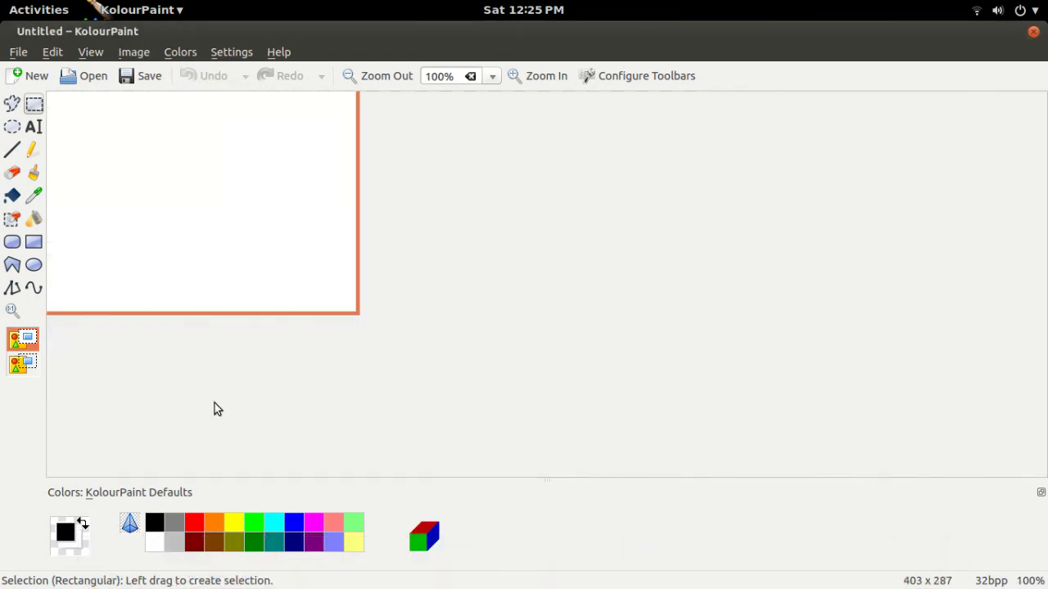
Flood fill the blank white canvas with the transparent colour
click(11, 196)
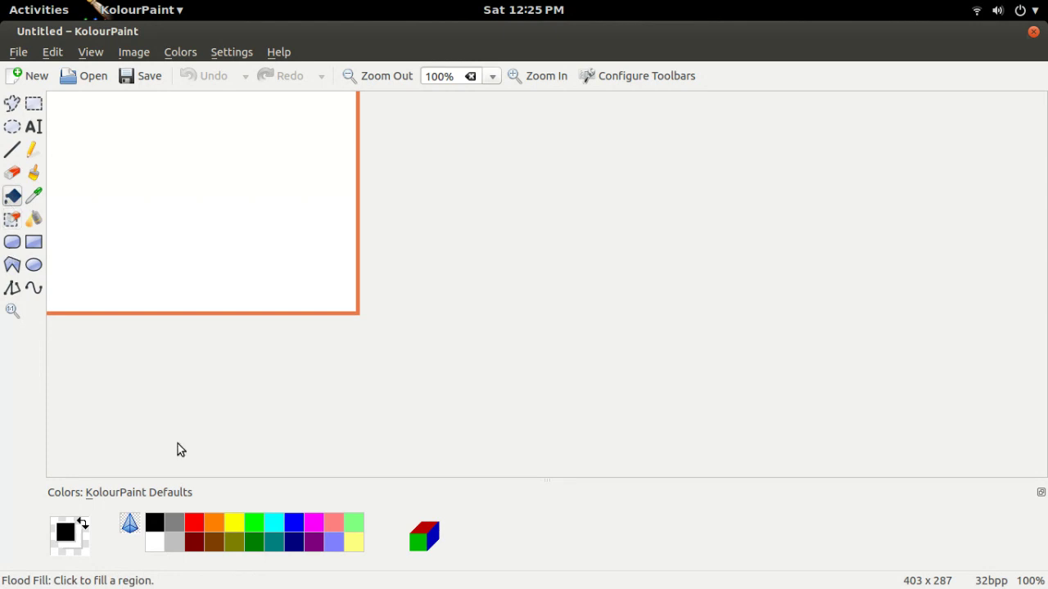
click(131, 525)
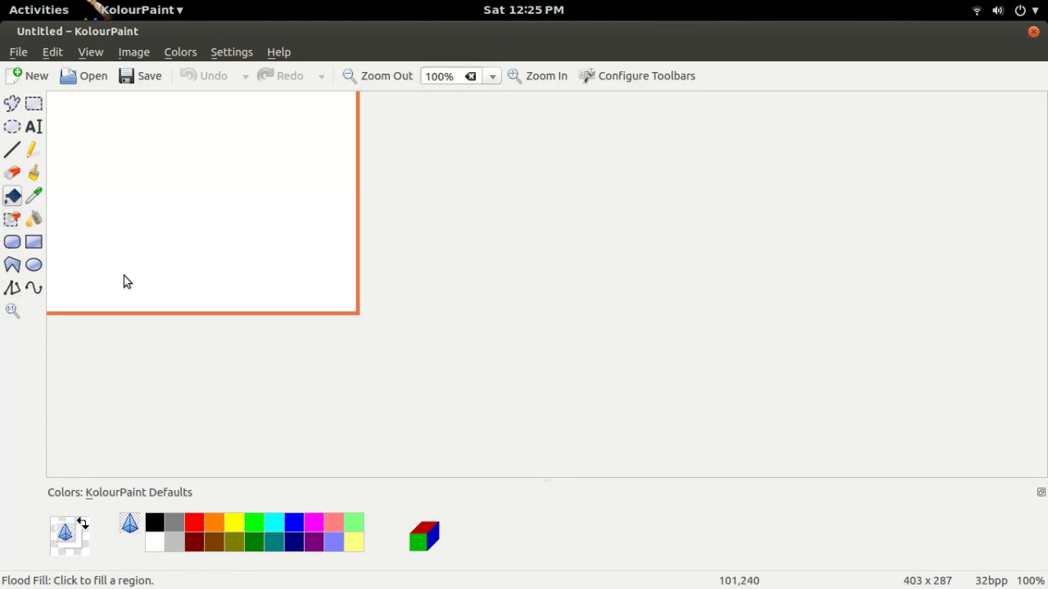
click(127, 281)
Paste the sprite, move it toward the canvas's upper-left corner and shrink the canvas around it to 113 x 80 pixels
key(ctrl+v)
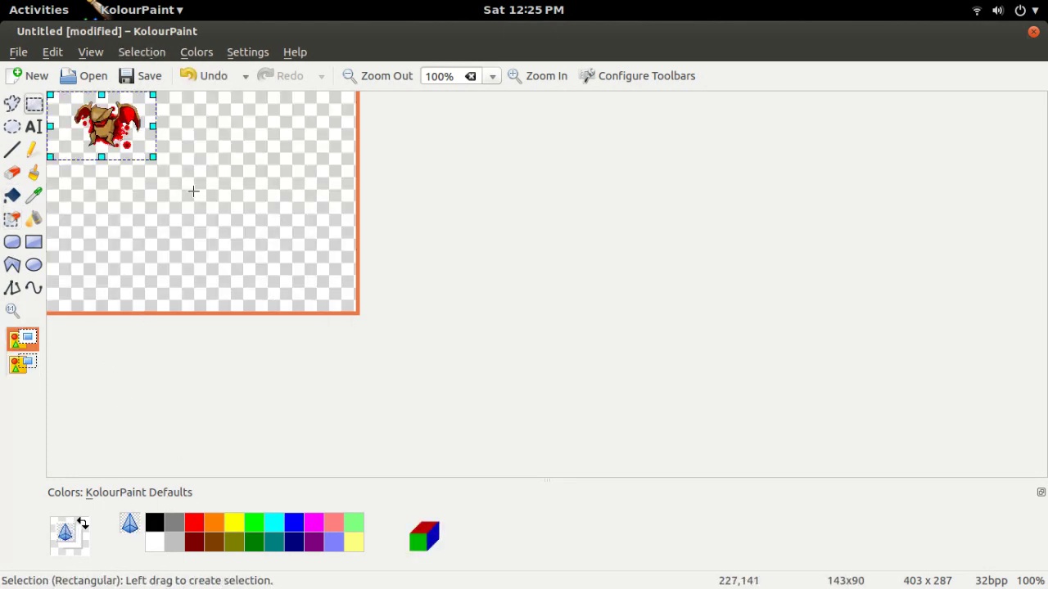
drag(133, 131, 116, 127)
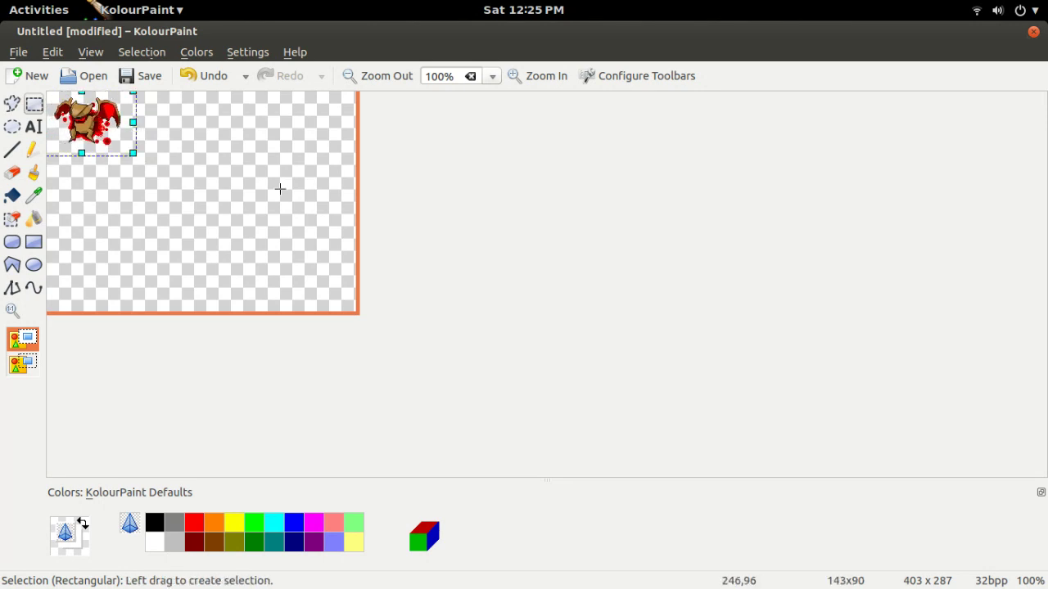
drag(358, 314, 135, 154)
click(536, 81)
click(536, 82)
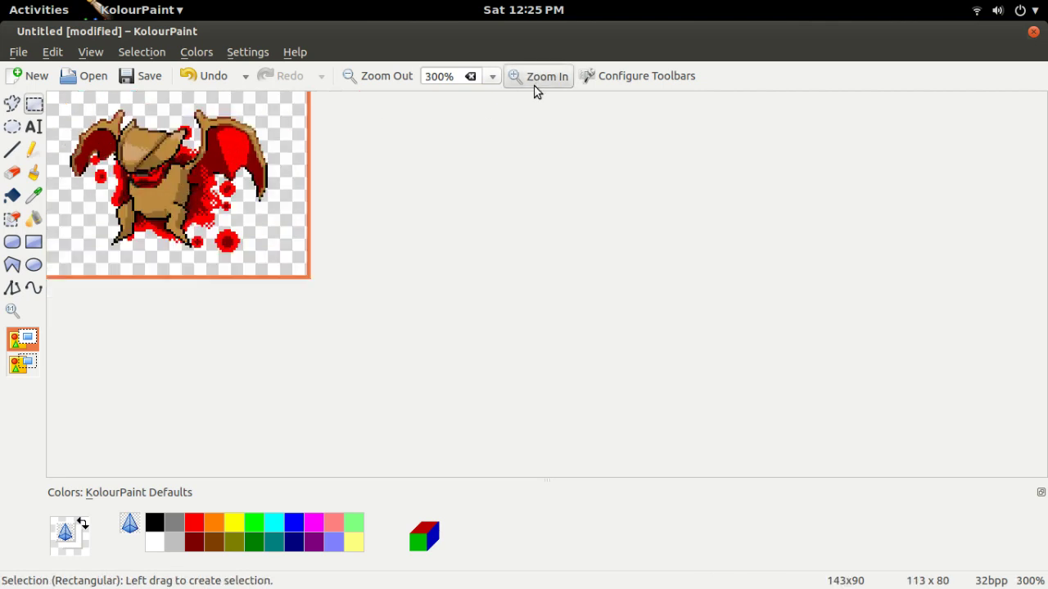
click(536, 82)
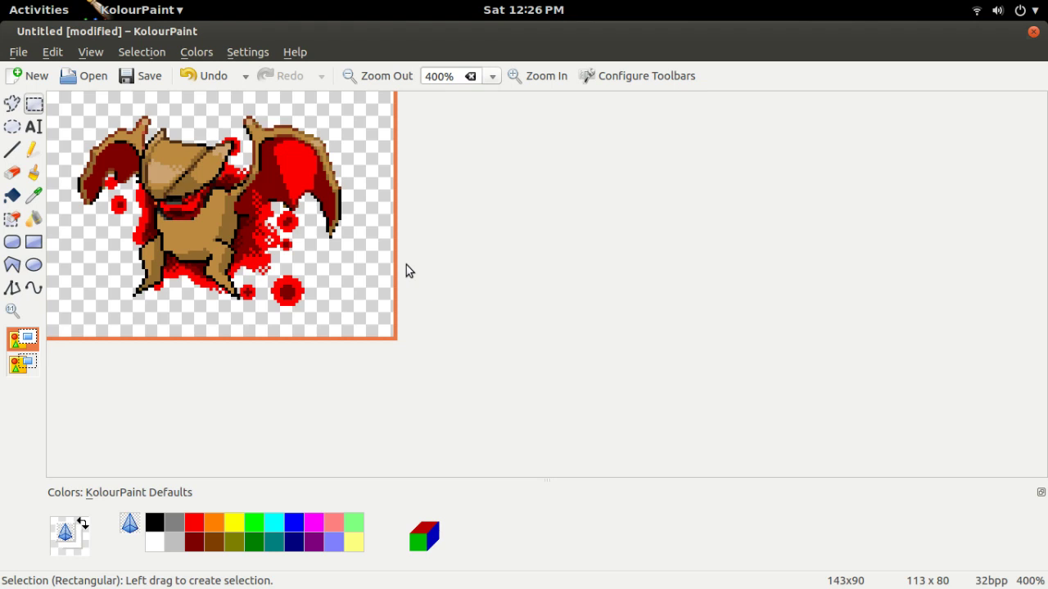
Save the finished sprite in the Documents folder as a PNG image named mortimer
click(135, 79)
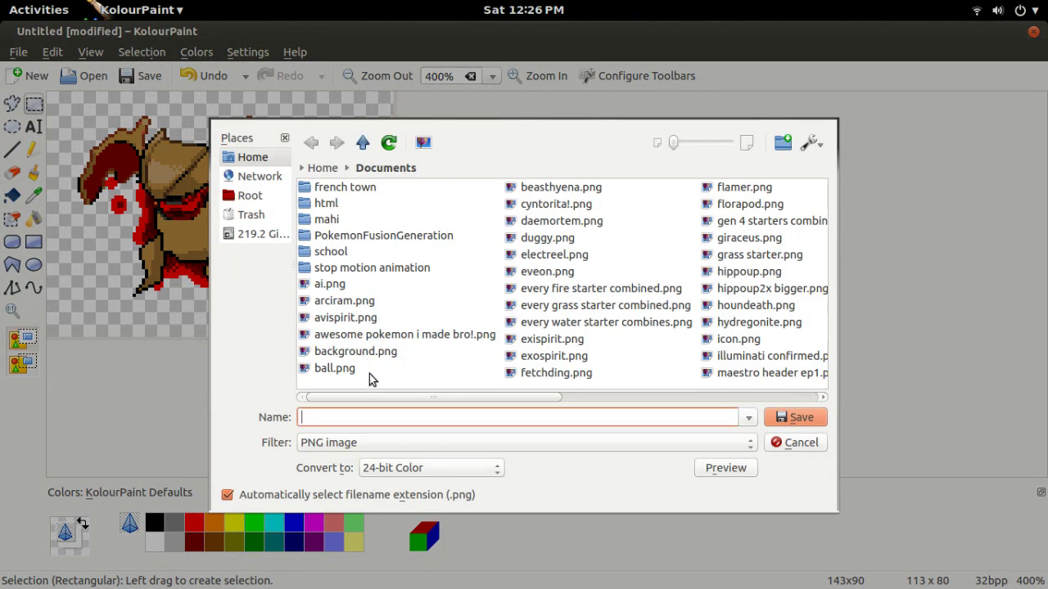
text(m)
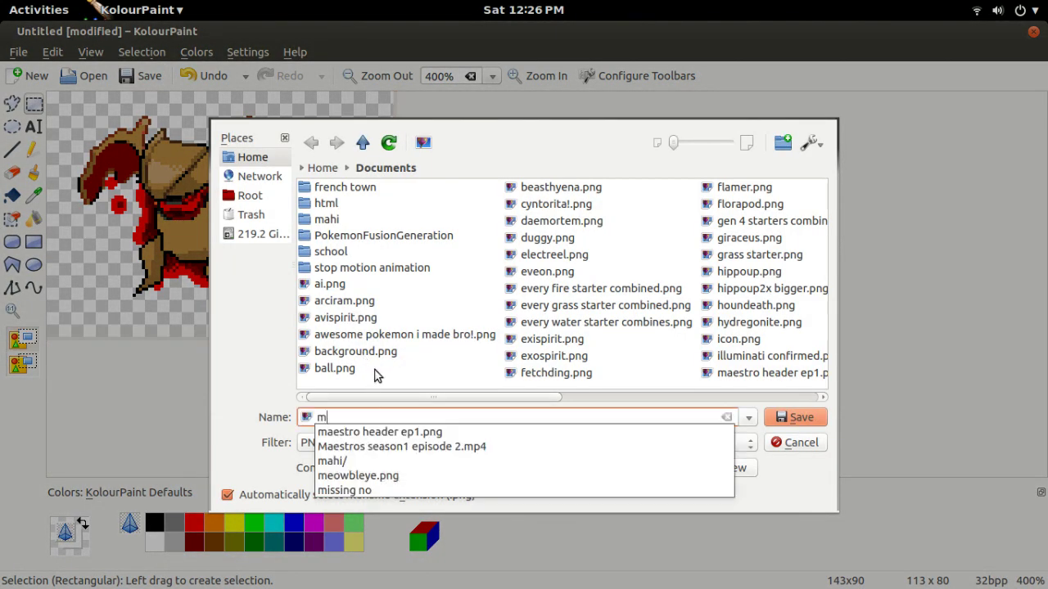
text(ortimer)
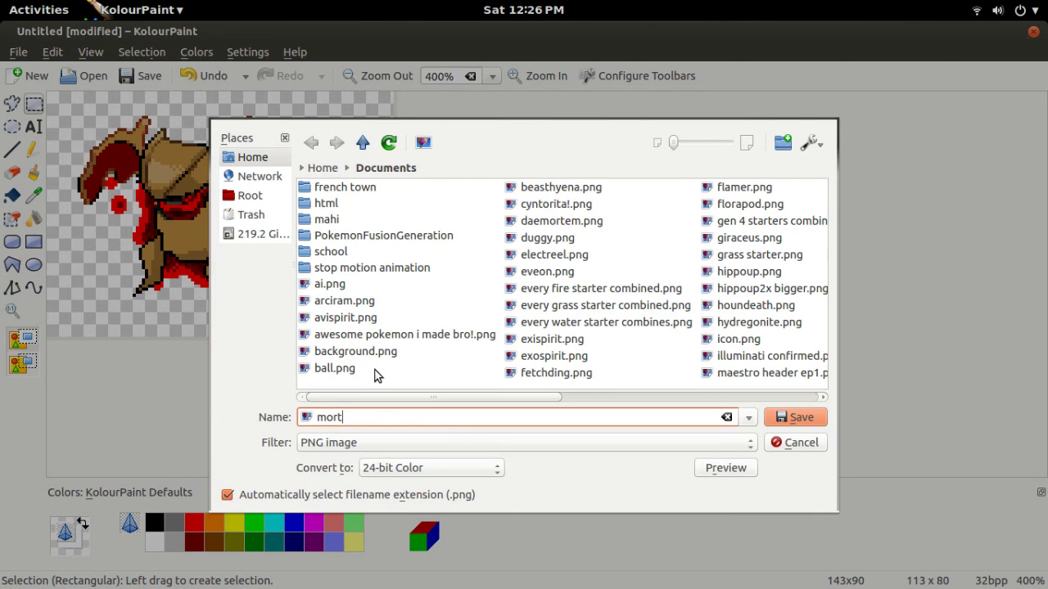
click(794, 418)
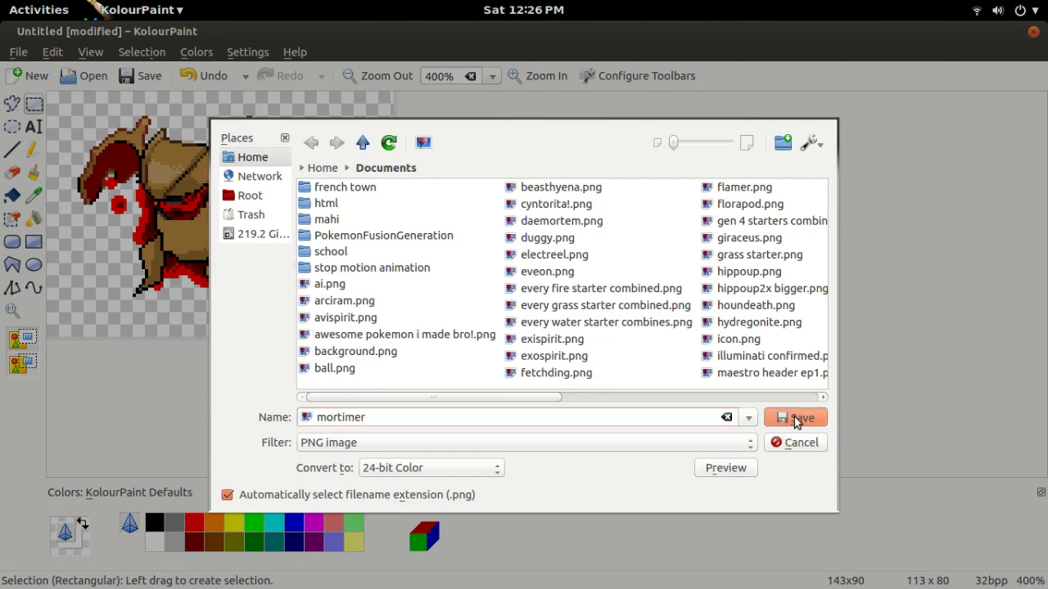
mouse_move(722, 561)
mouse_move(898, 570)
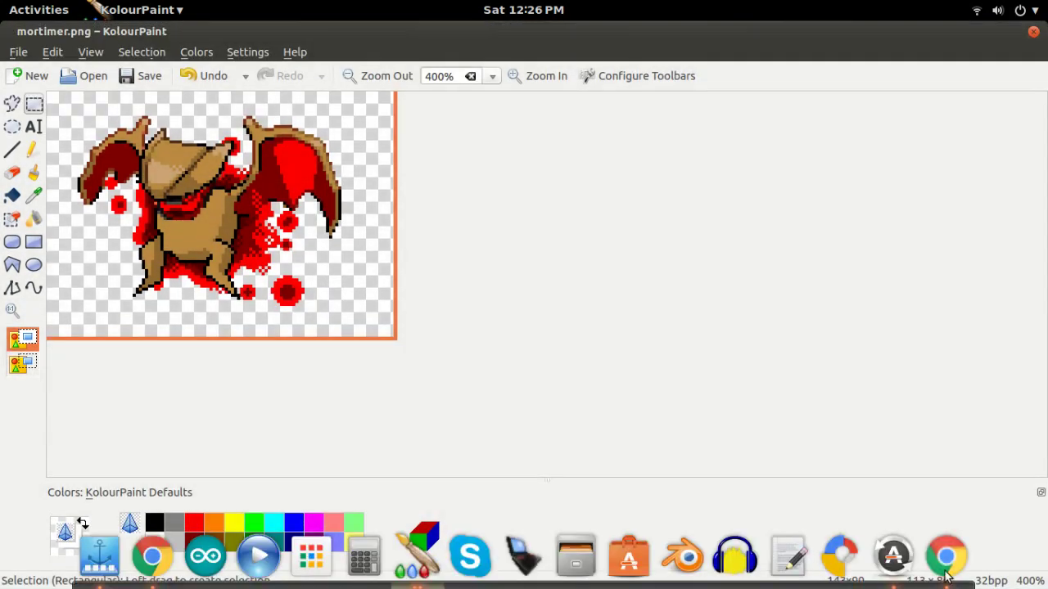